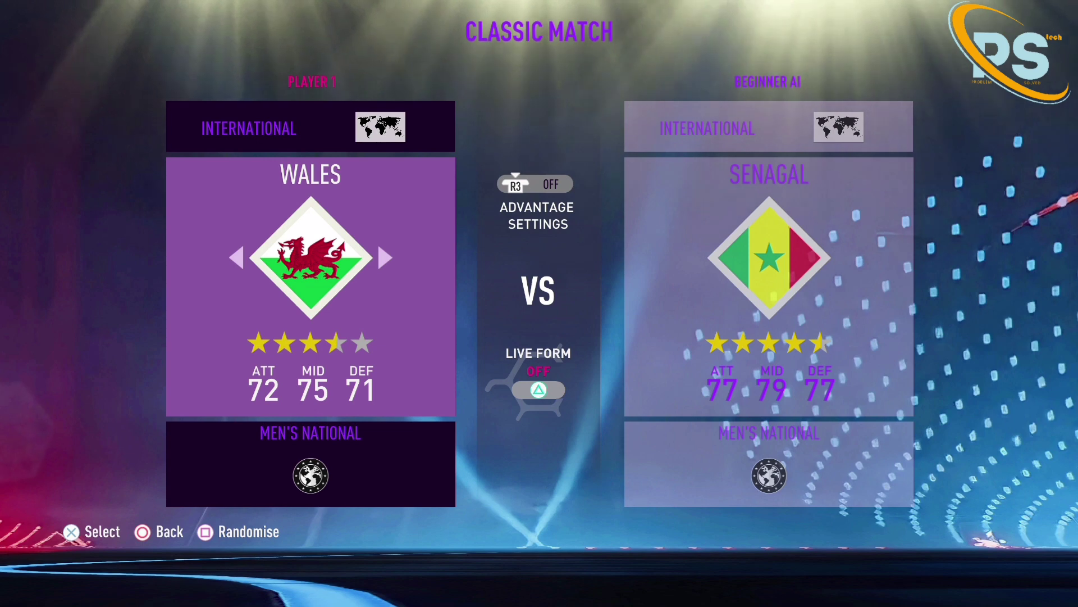
- Choose Argentina as Player 1's home team for the classic match
key(Right)
key(Right)
key(Left)
key(Left)
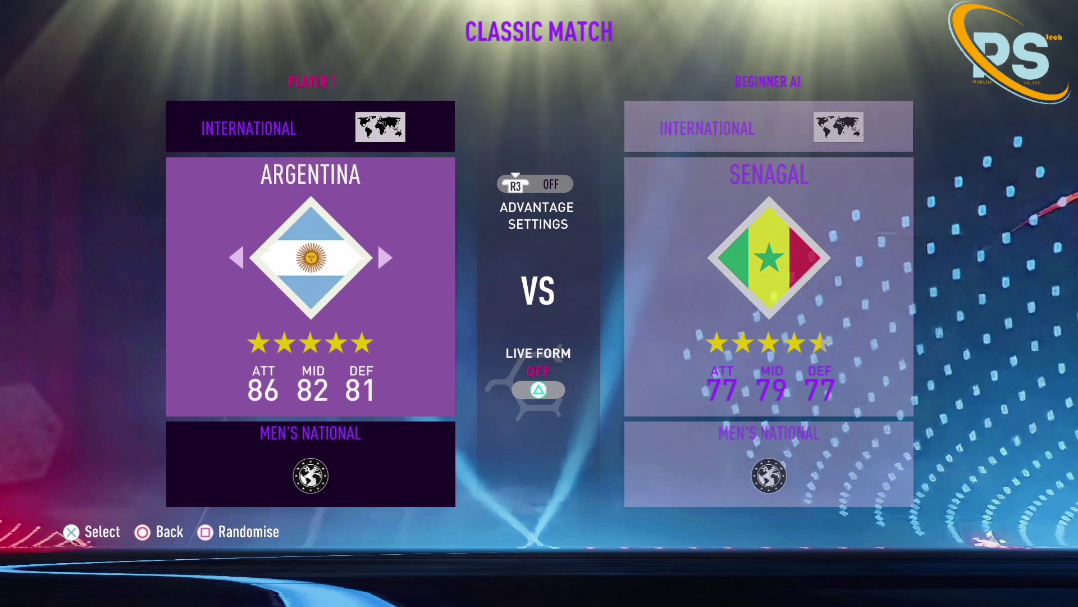
key(Right)
key(Return)
- Choose England as the Beginner AI opponent and proceed to kit selection
key(Right)
key(Right)
key(Right)
key(Right)
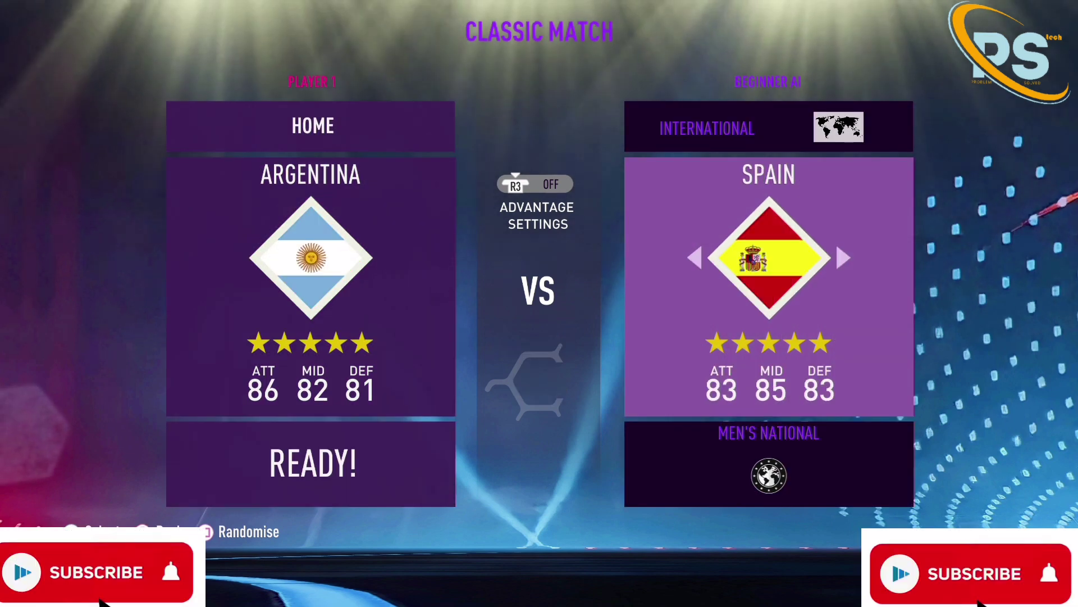
key(Right)
key(Right)
key(Right)
key(Right)
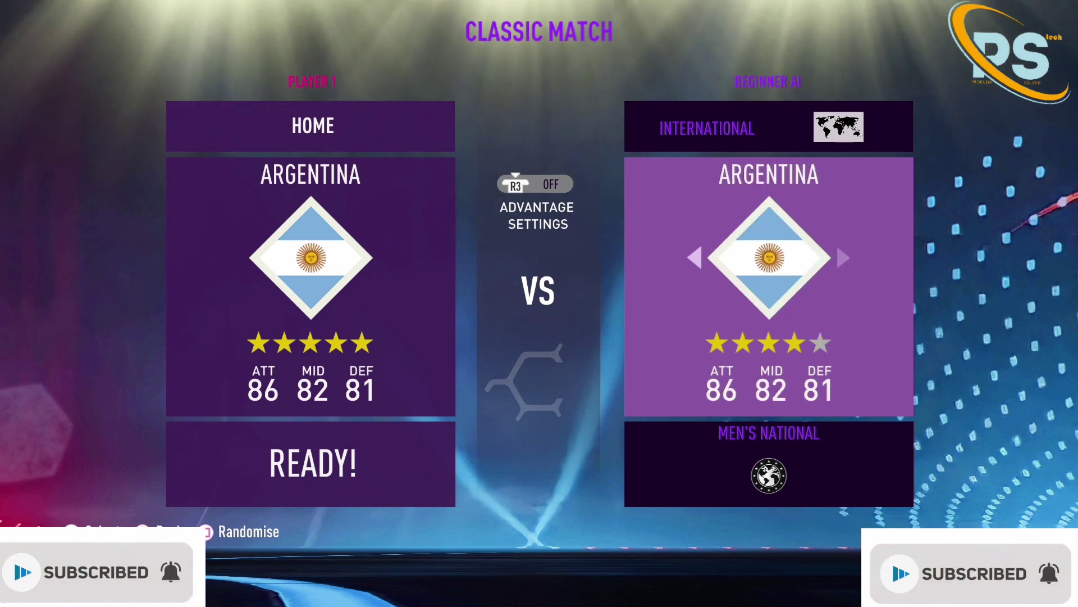
key(Right)
key(Right)
key(Right)
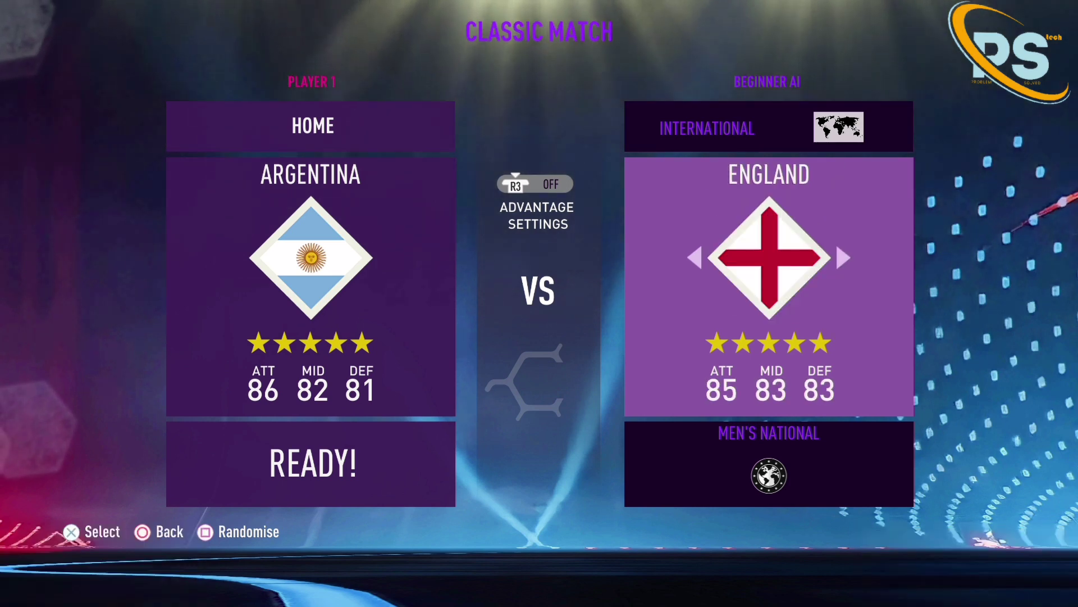
key(Return)
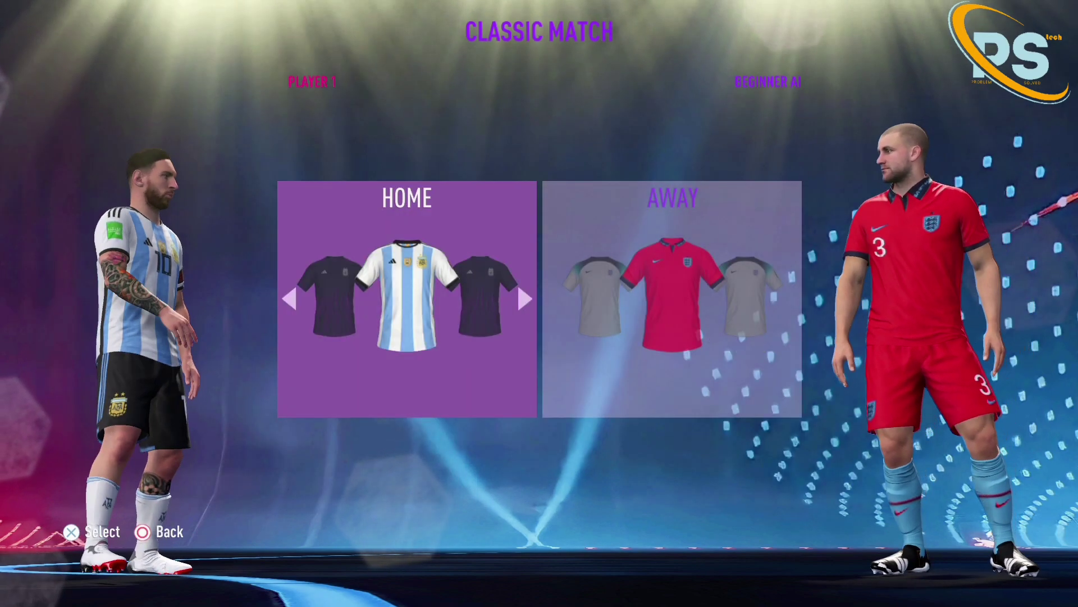
- Browse the home and away kits of Argentina and England
key(Return)
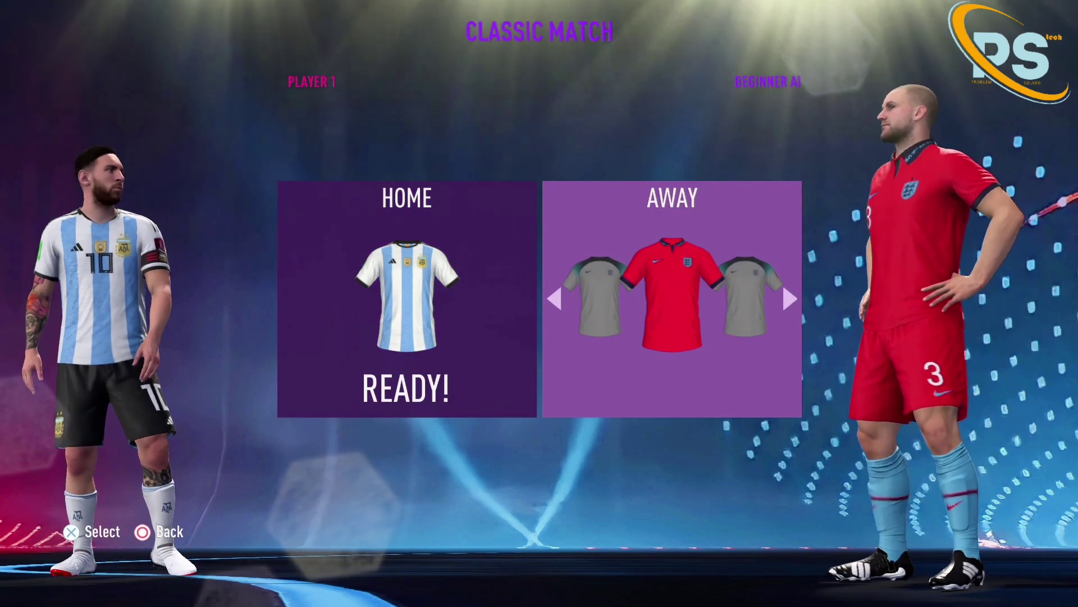
key(Right)
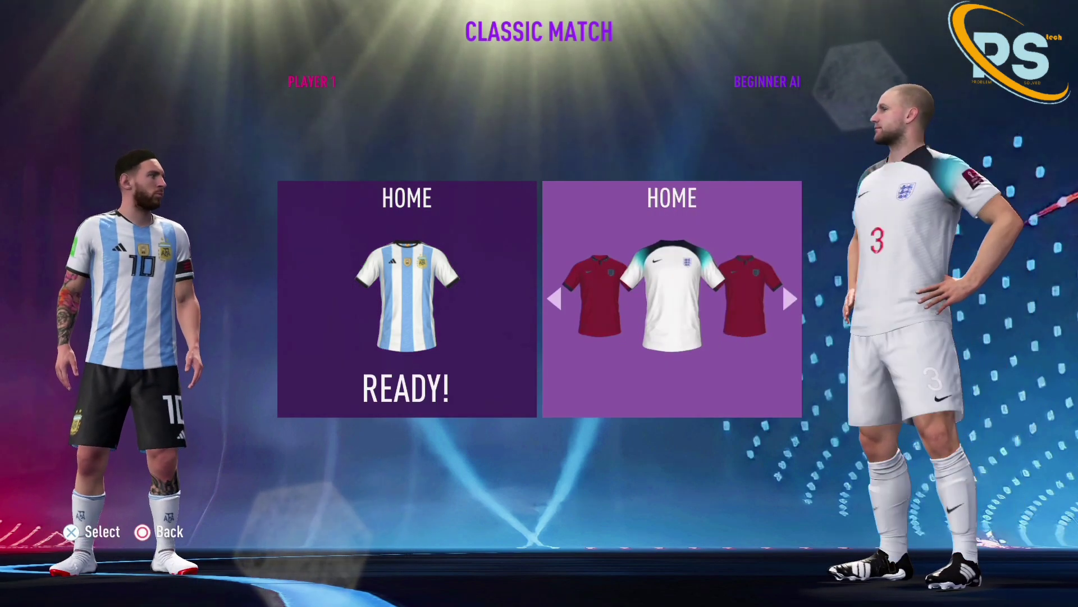
key(Right)
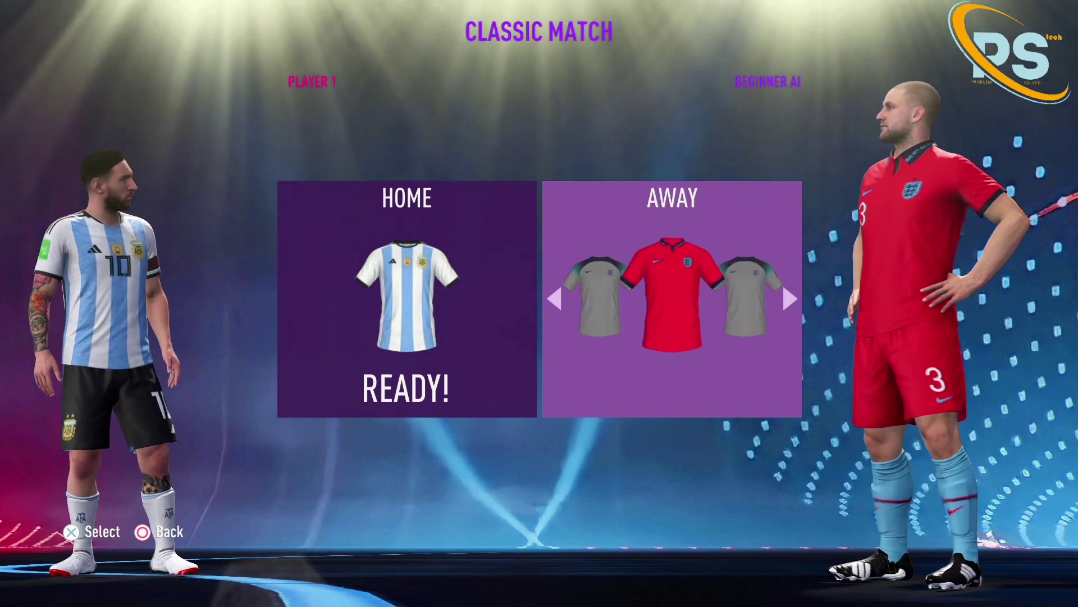
key(Left)
key(Right)
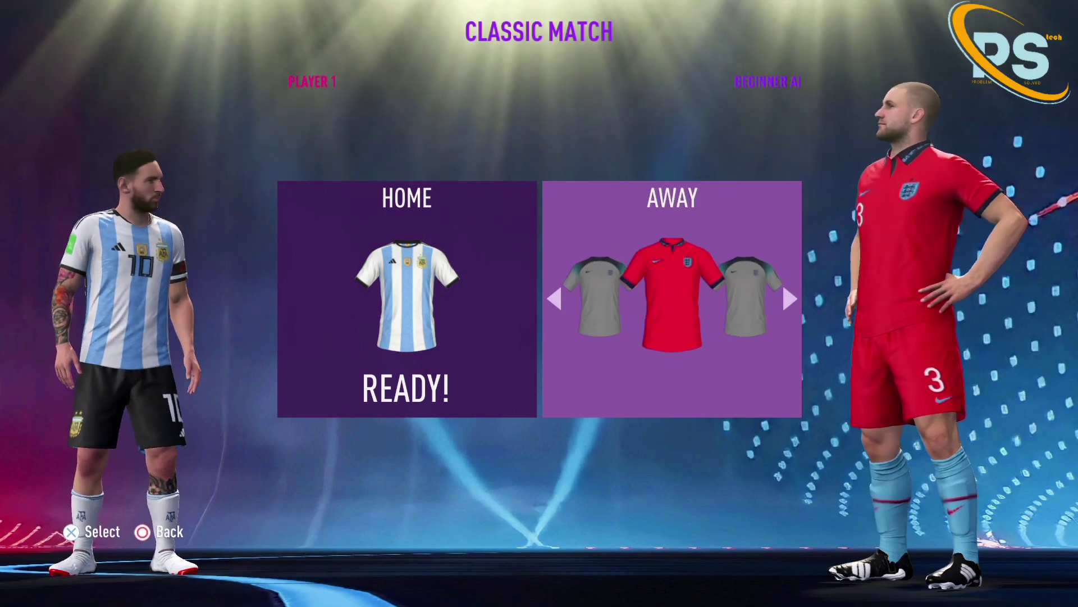
key(Return)
key(Right)
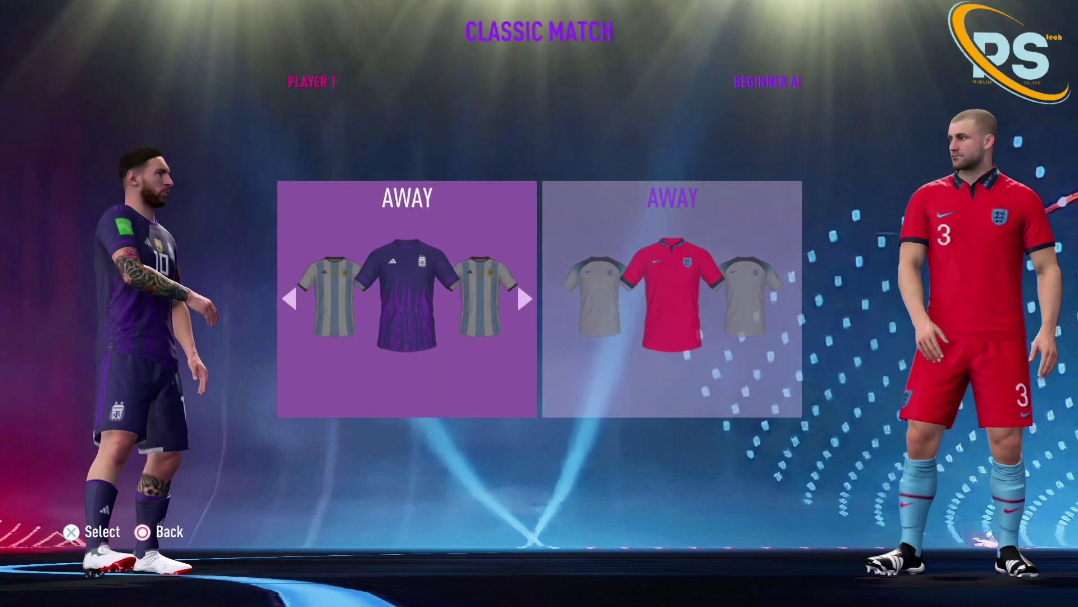
key(Left)
key(Right)
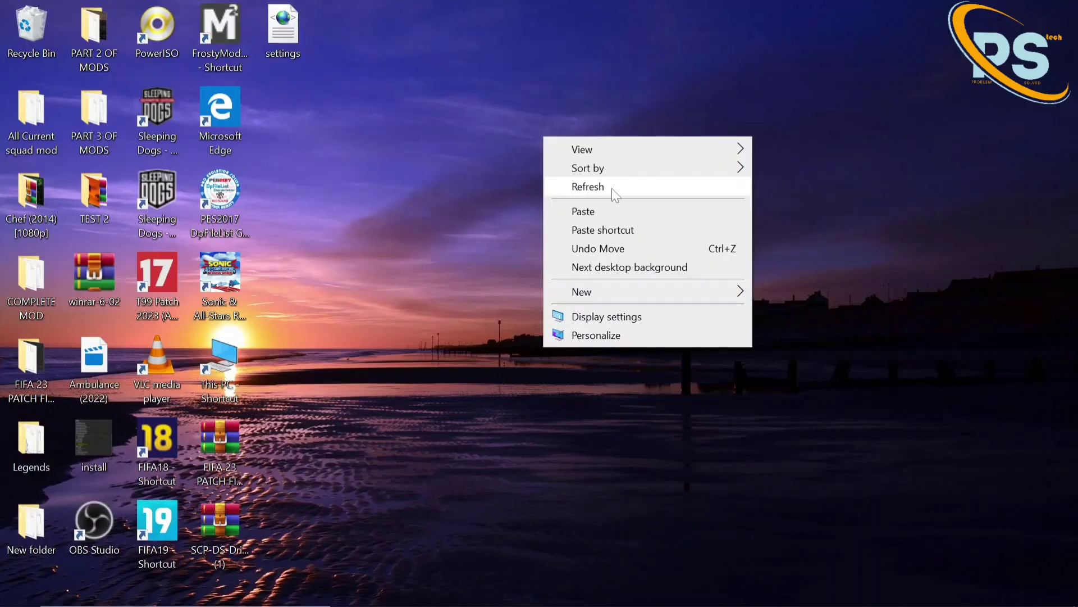
- Open Frosty Mod Manager from the desktop, load the FIFA 19 profile and maximize its window
click(612, 188)
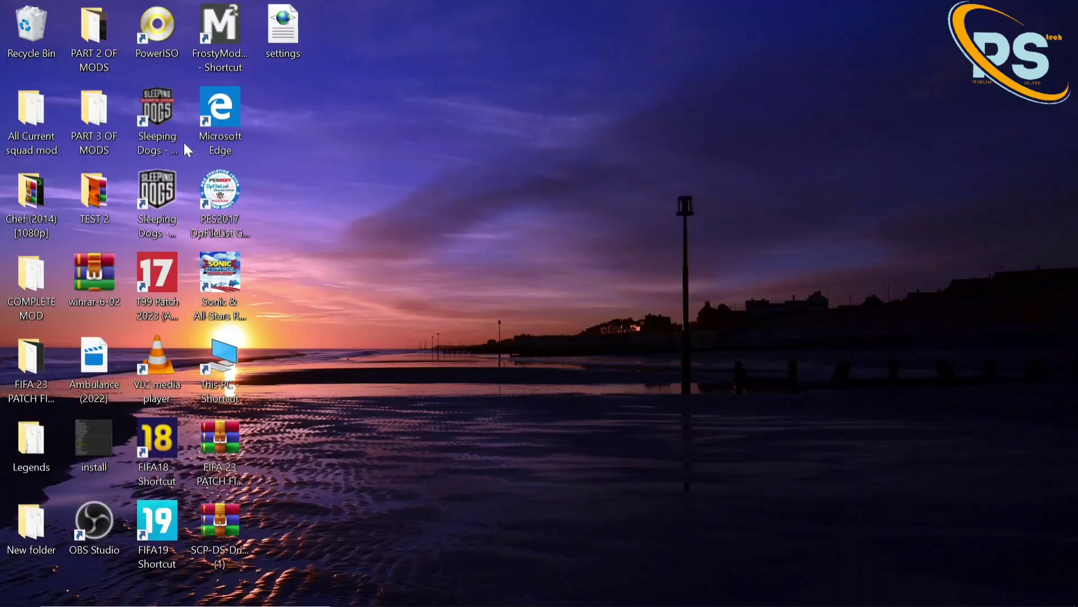
click(229, 59)
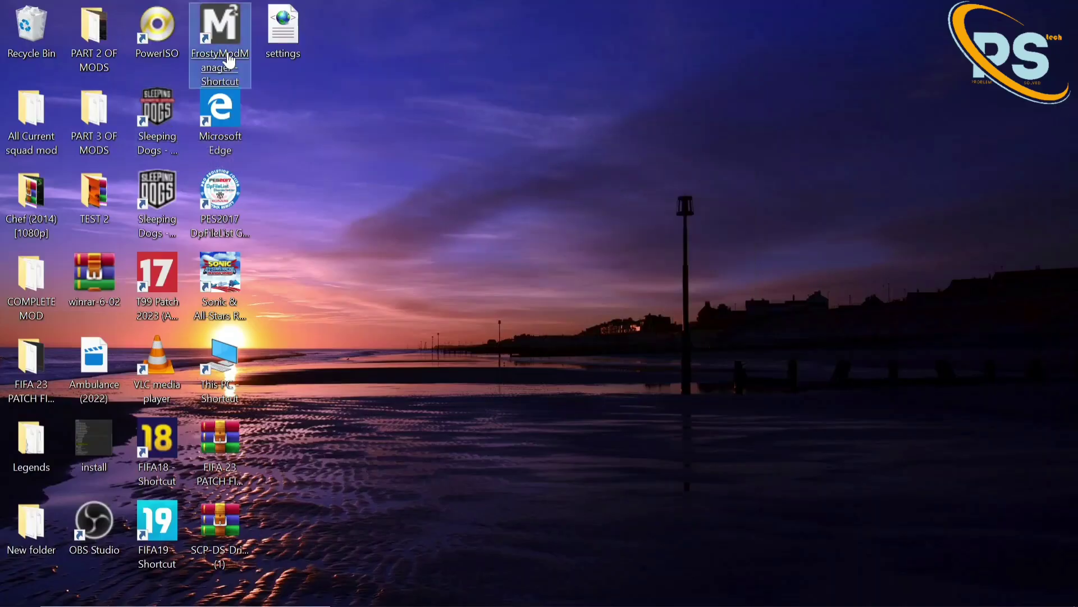
double_click(229, 59)
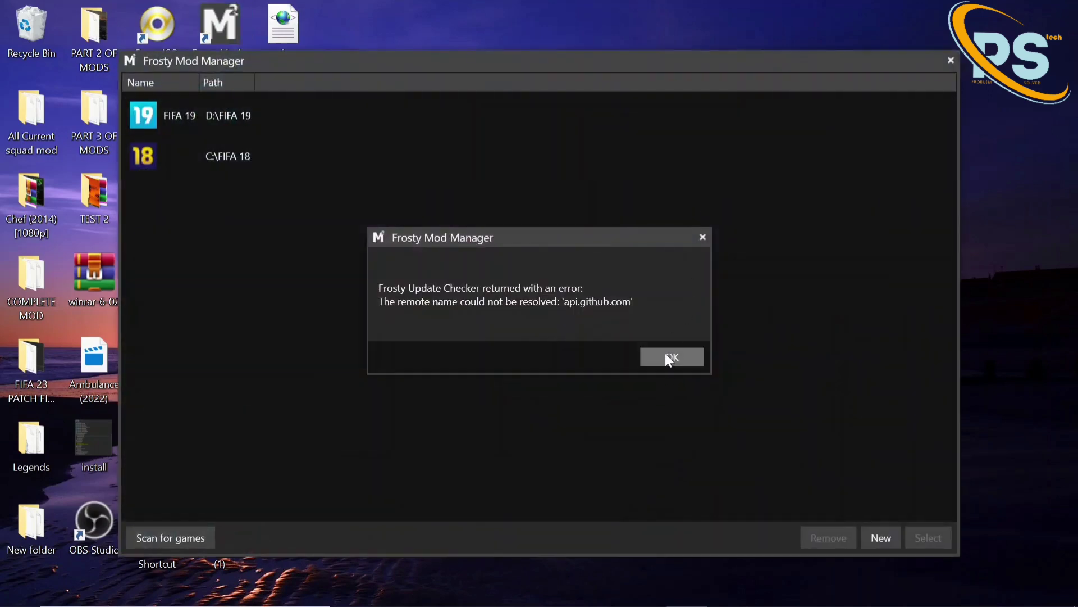
click(670, 356)
click(447, 132)
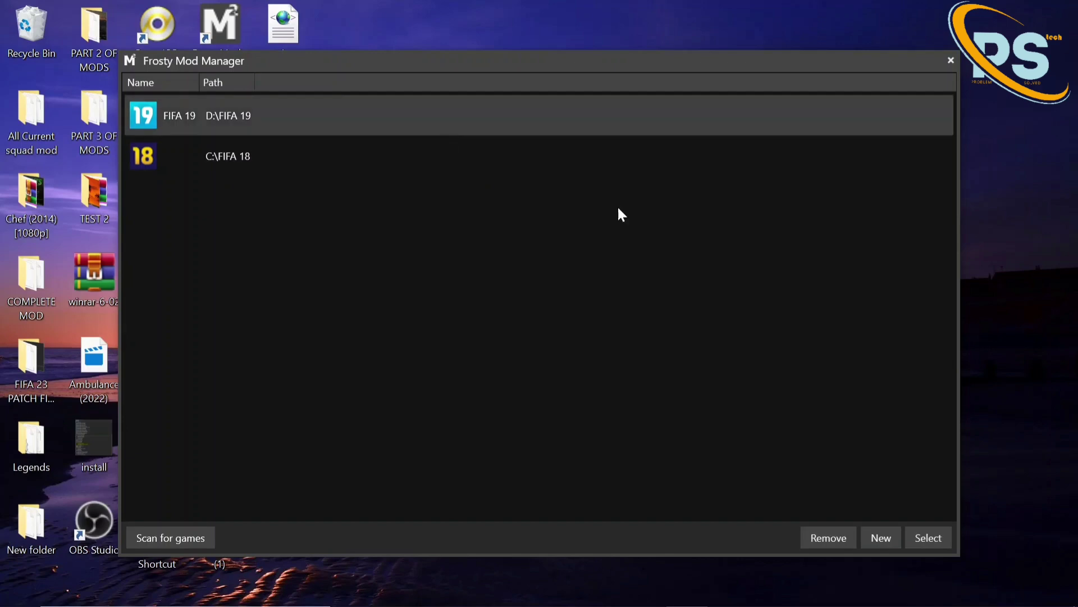
click(927, 538)
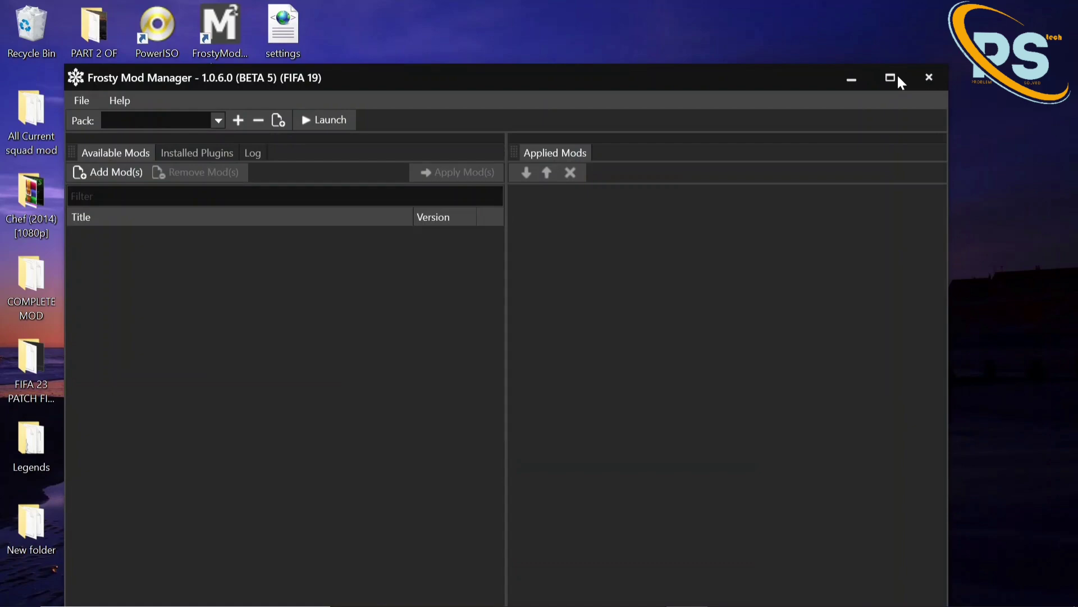
click(897, 78)
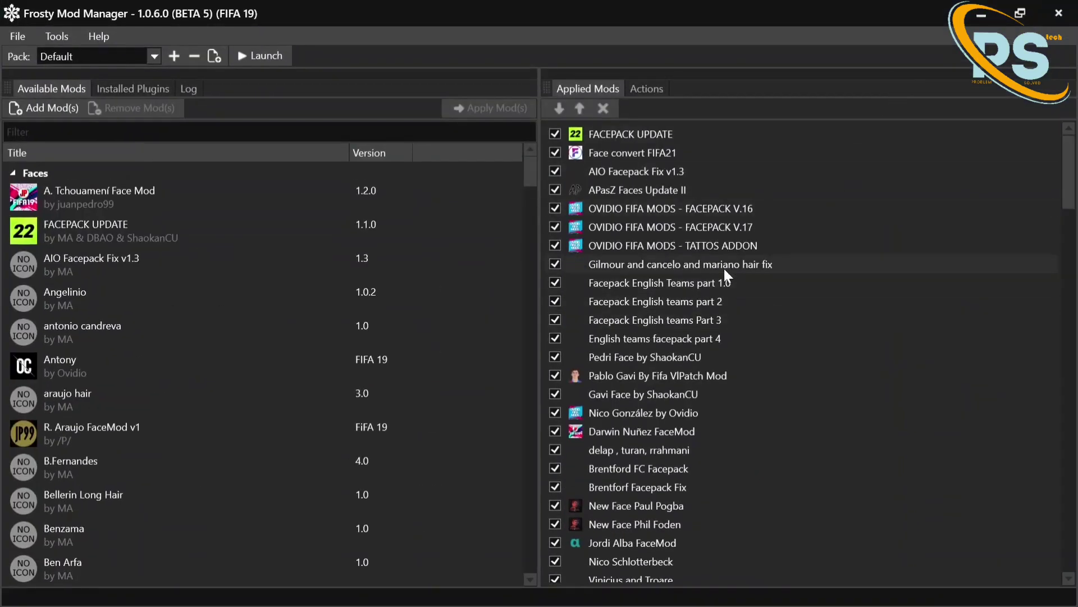
- Look through the applied mods of the Default pack, from the face mods to the OVIDIO addons
scroll(725, 270, down, 4)
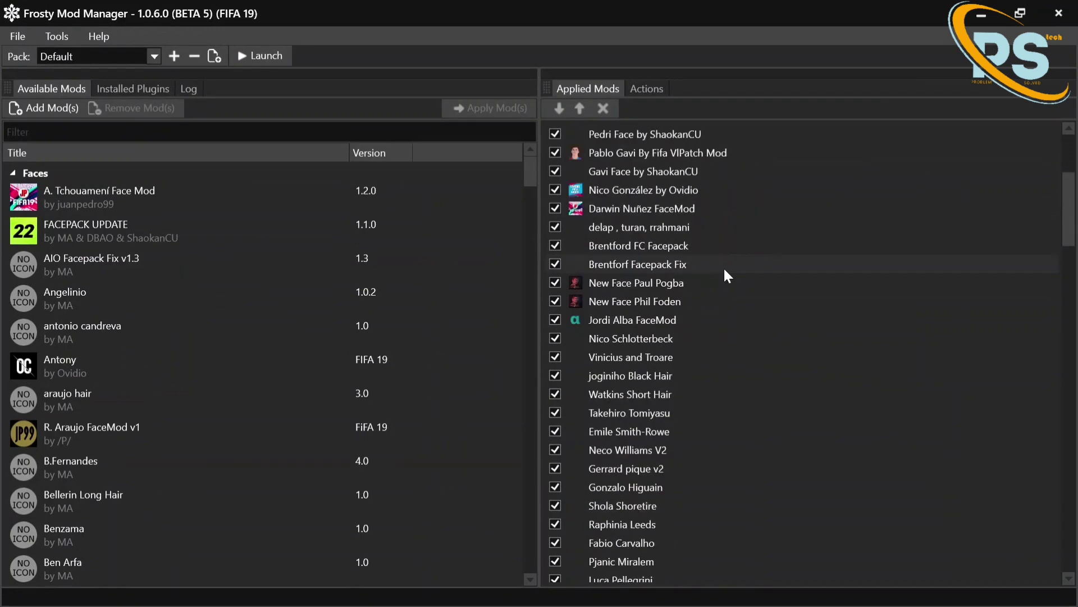
scroll(630, 294, down, 3)
scroll(629, 289, down, 7)
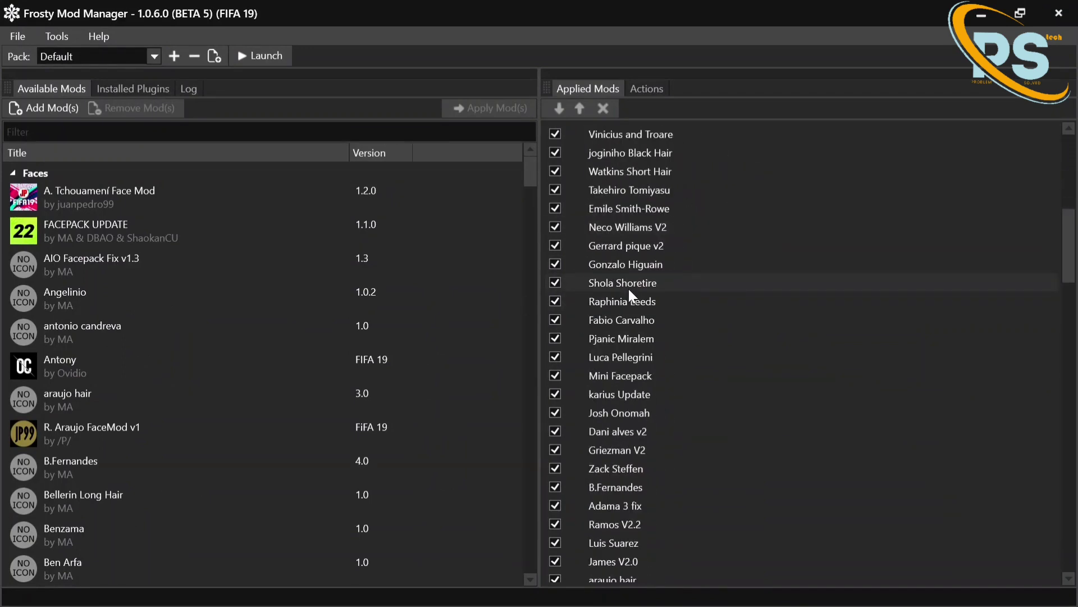
scroll(629, 289, down, 3)
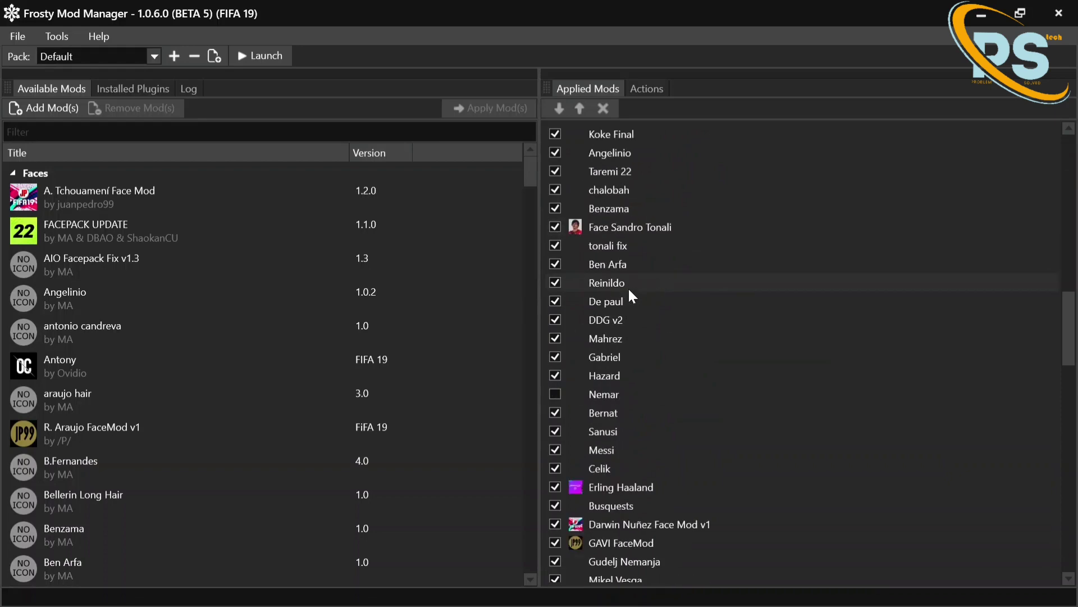
scroll(628, 287, down, 5)
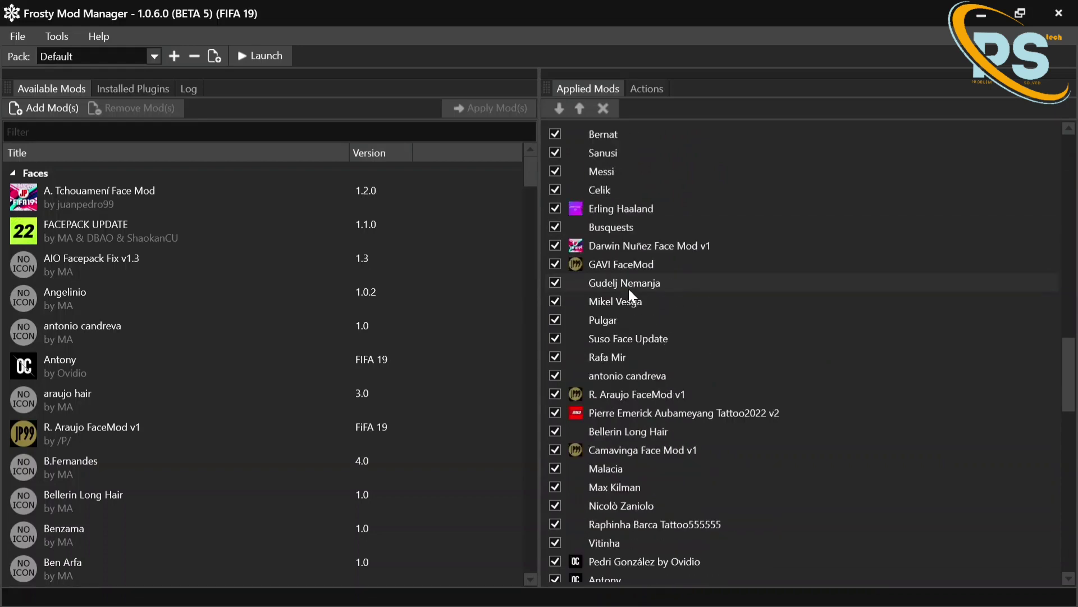
scroll(629, 289, down, 3)
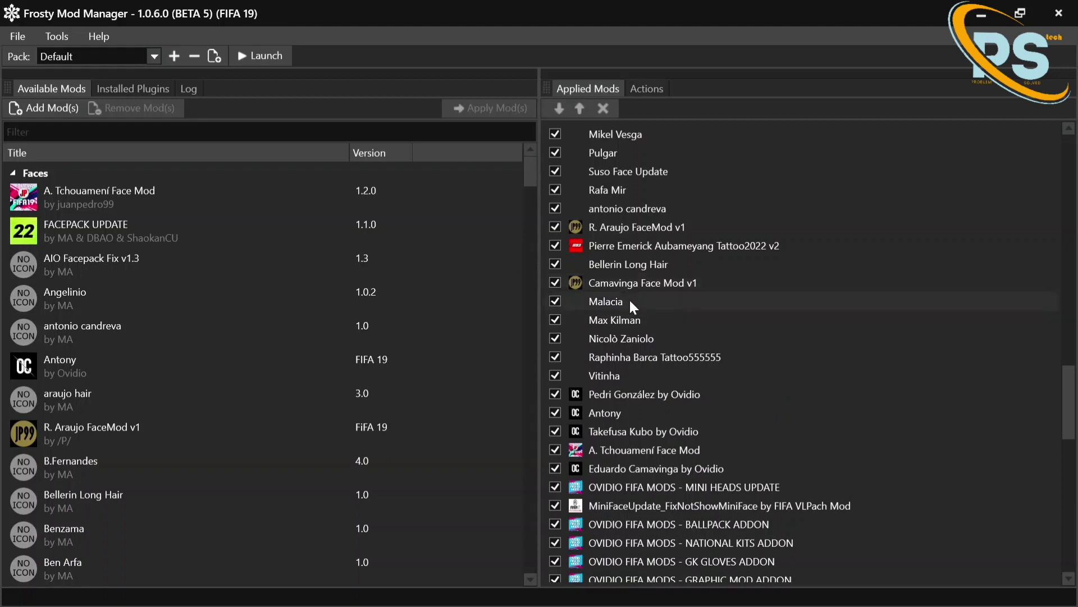
scroll(629, 300, down, 1)
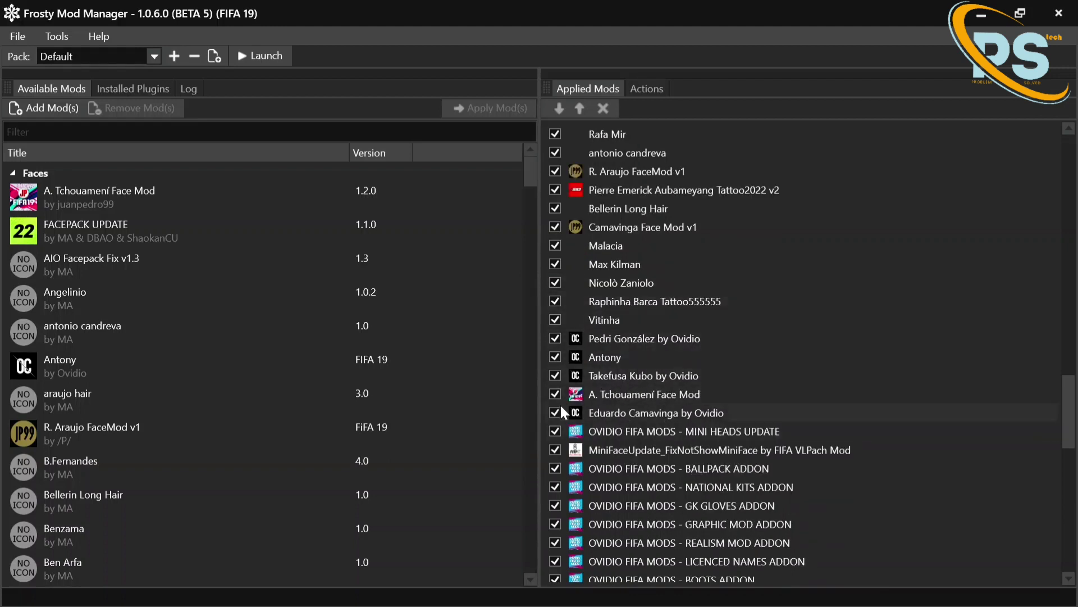
- Add the mod file New_Face_Erling_Haaland FIFA 23.fbmod from New folder on the Desktop
click(43, 107)
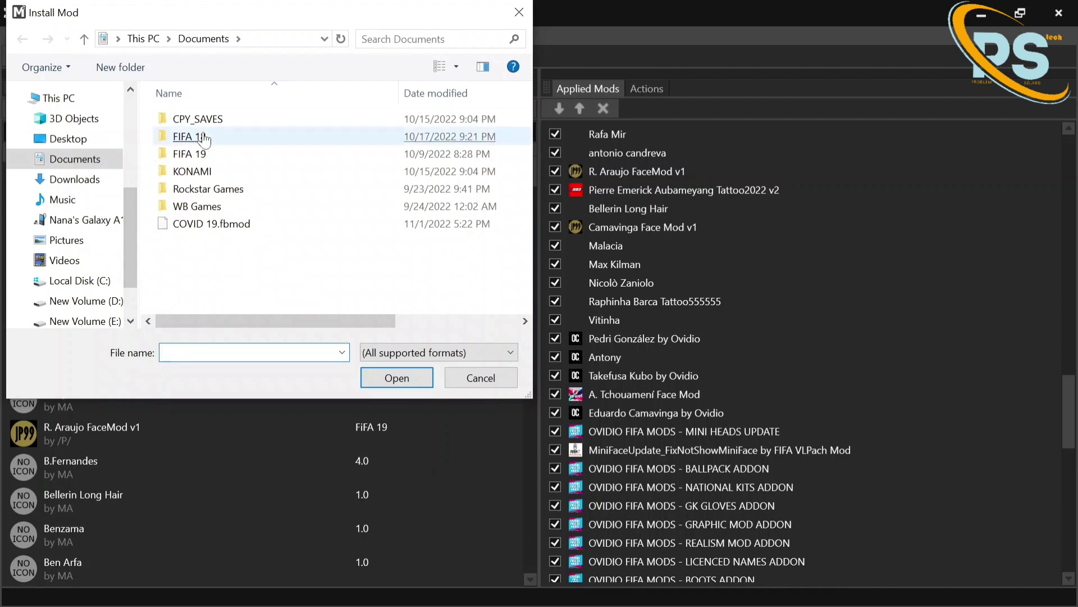
click(65, 138)
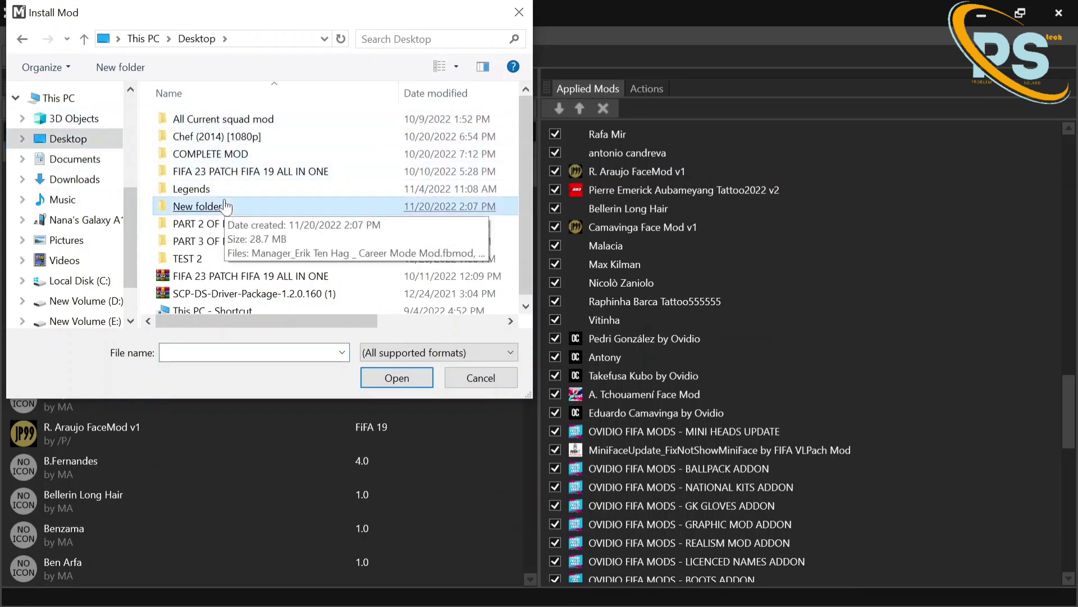
double_click(203, 206)
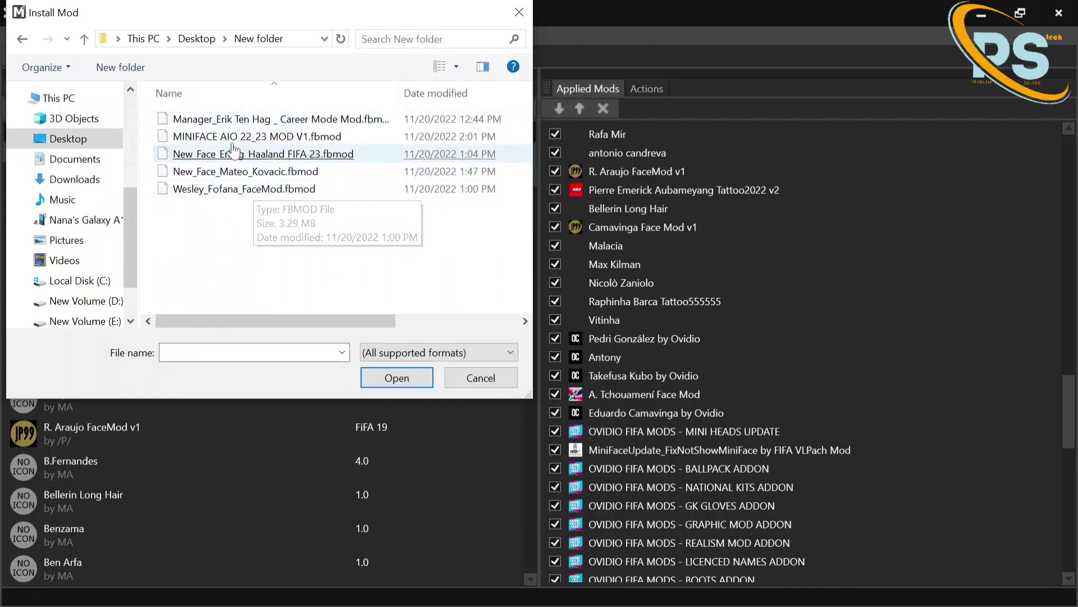
click(268, 174)
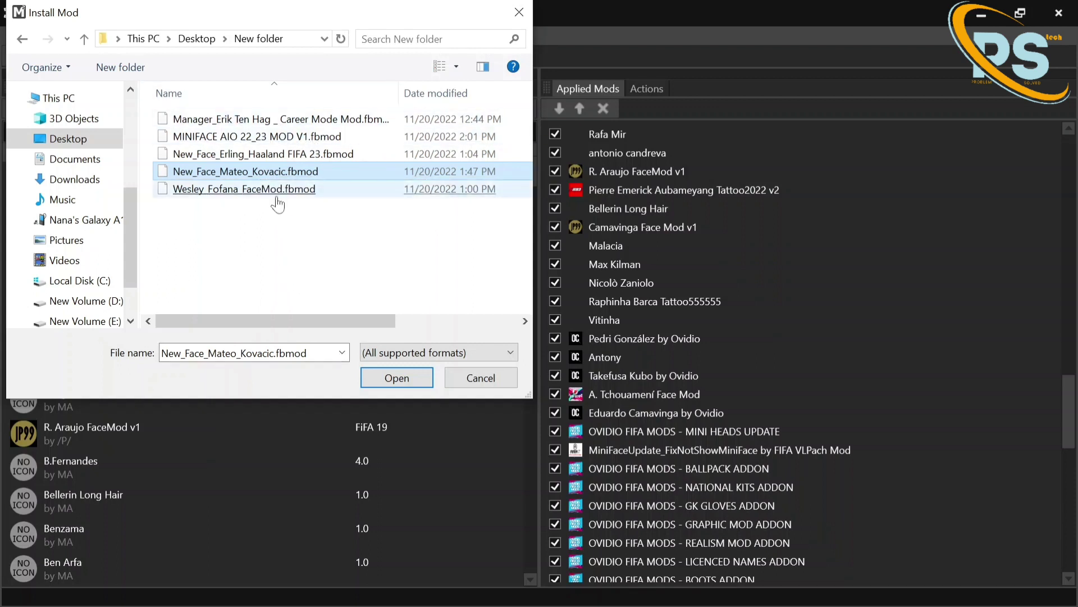
click(277, 191)
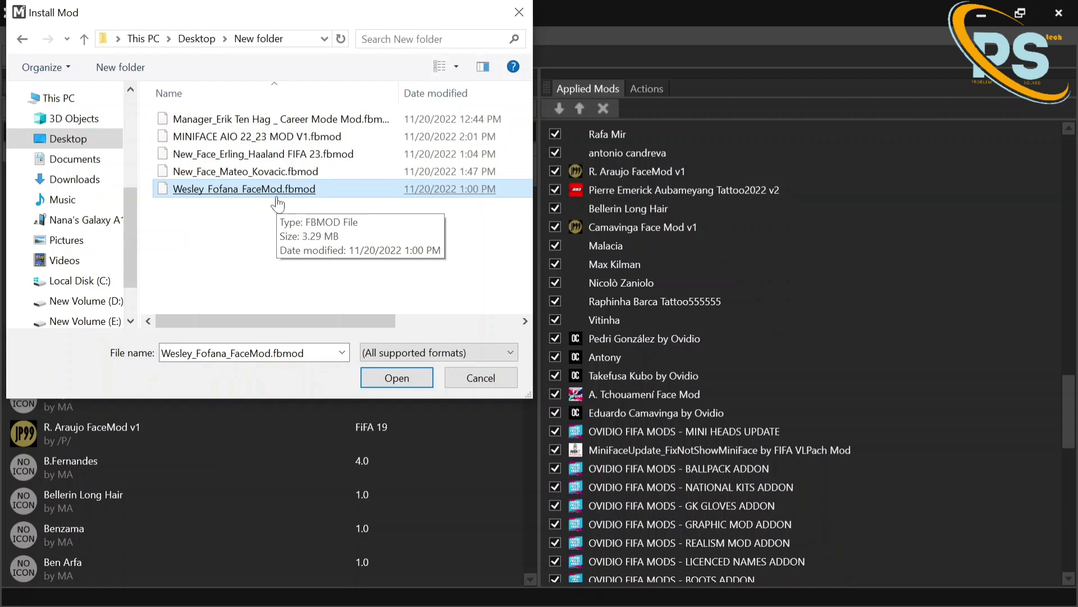
double_click(269, 158)
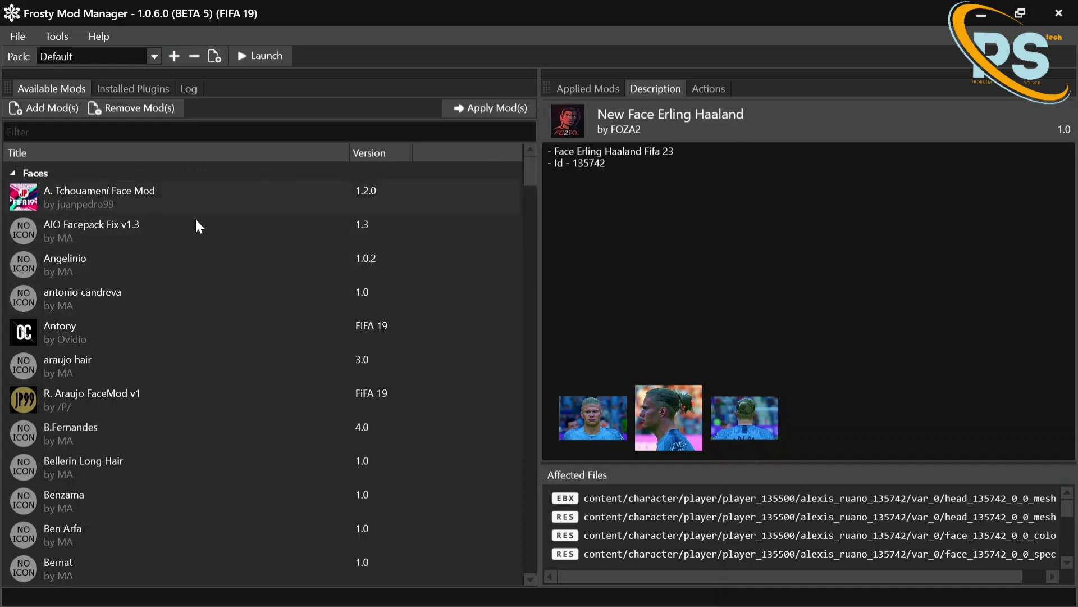
- Apply the New Face Erling Haaland mod to the Default pack and select it among the applied mods
scroll(155, 359, down, 12)
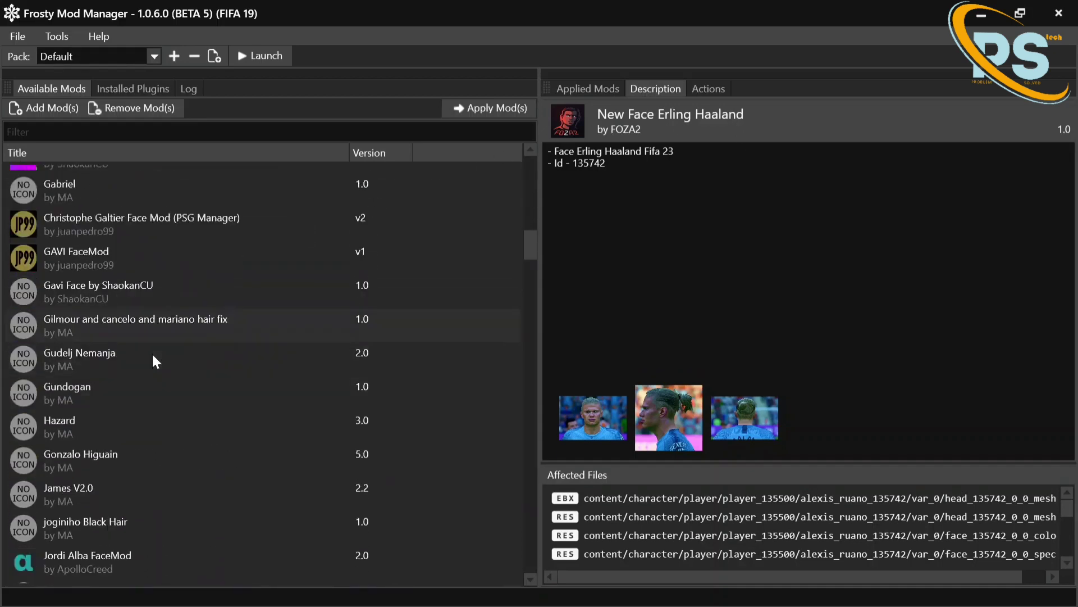
scroll(153, 355, down, 14)
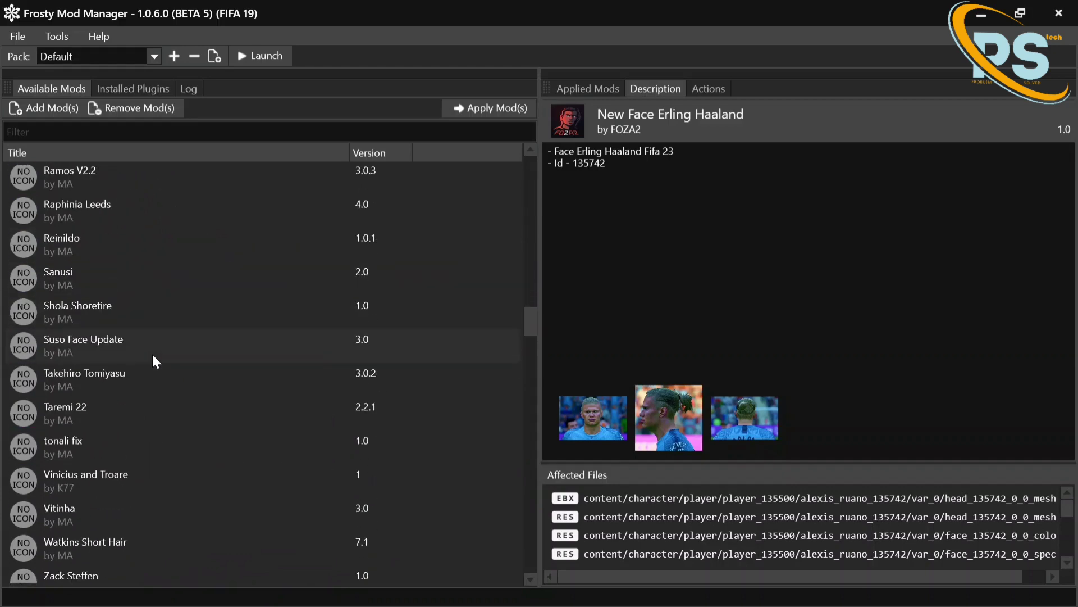
scroll(156, 360, down, 14)
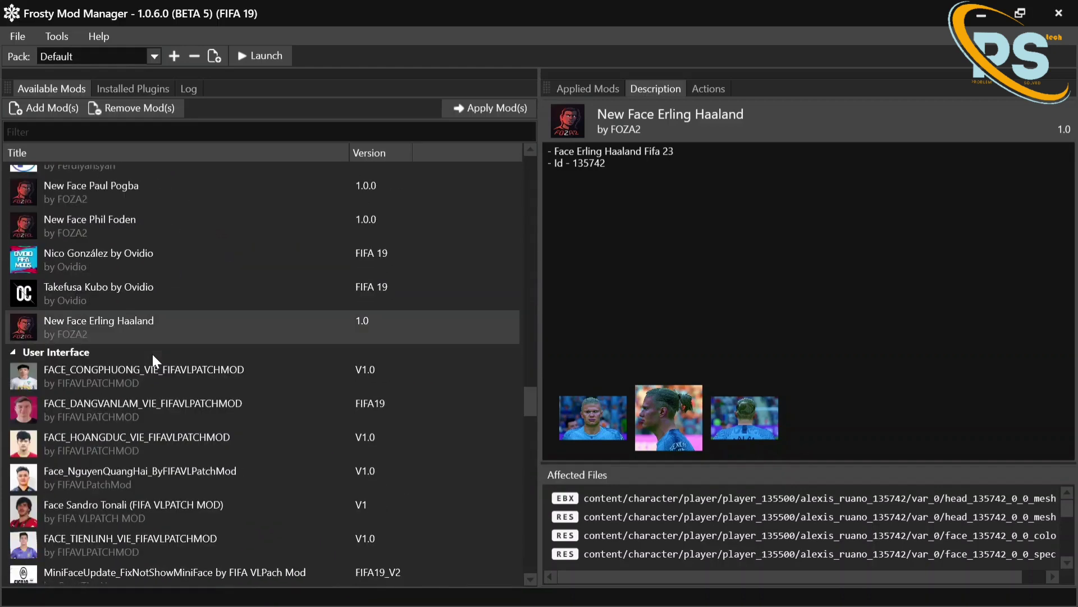
double_click(163, 318)
scroll(736, 486, down, 10)
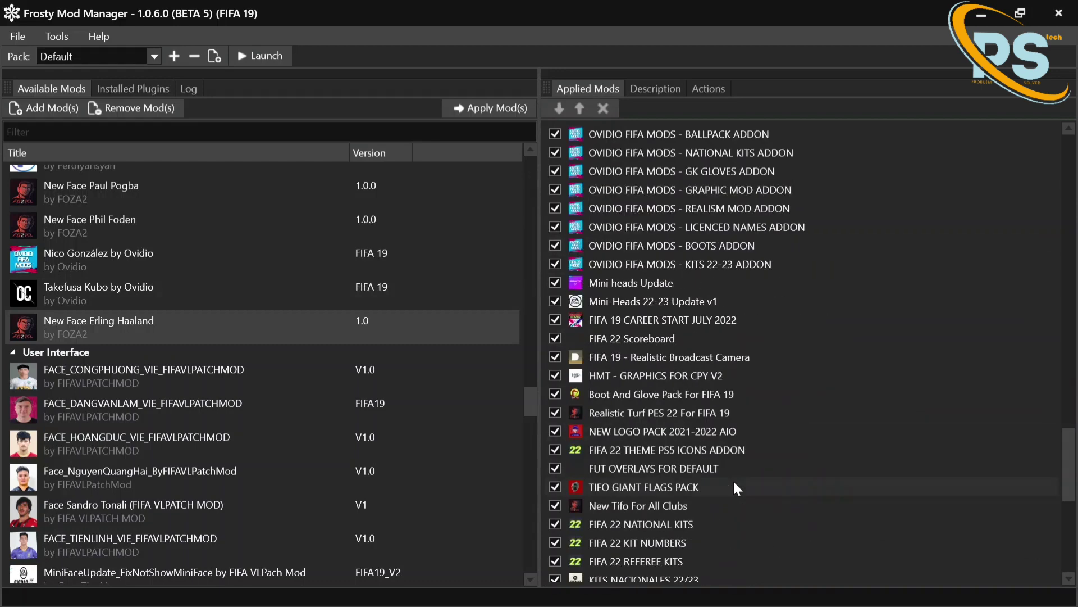
scroll(737, 488, down, 5)
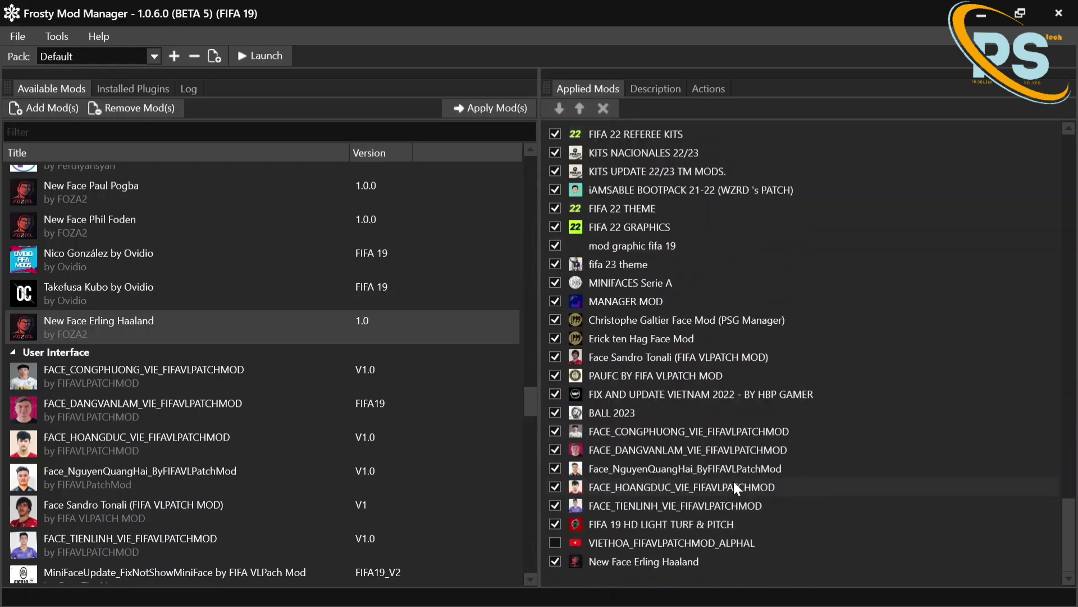
click(618, 565)
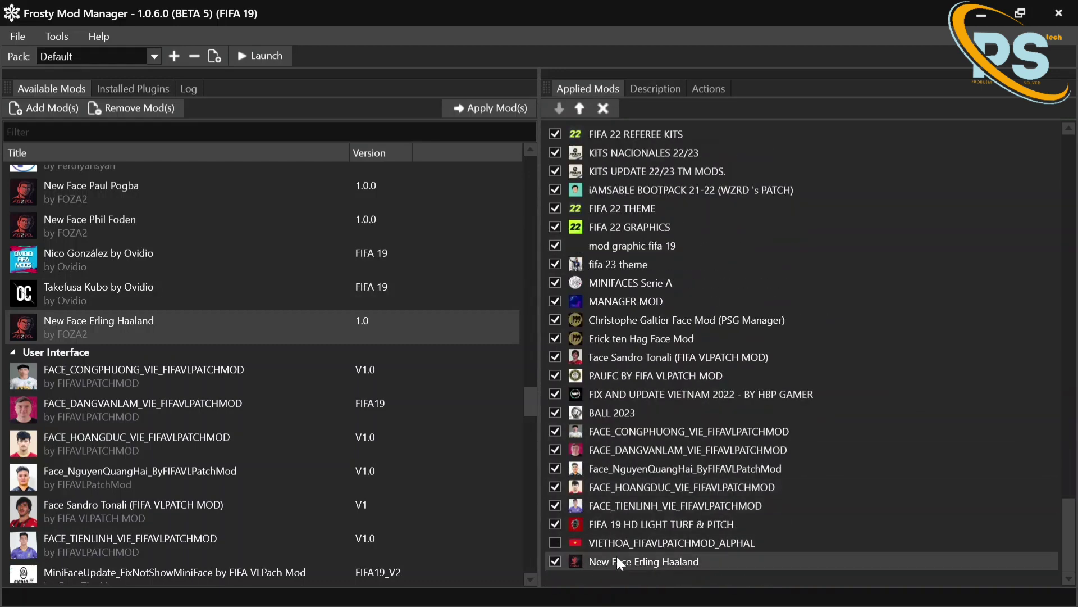
- Move New Face Erling Haaland up the applied mods list until it sits directly below Eduardo Camavinga by Ovidio
click(582, 112)
click(582, 112)
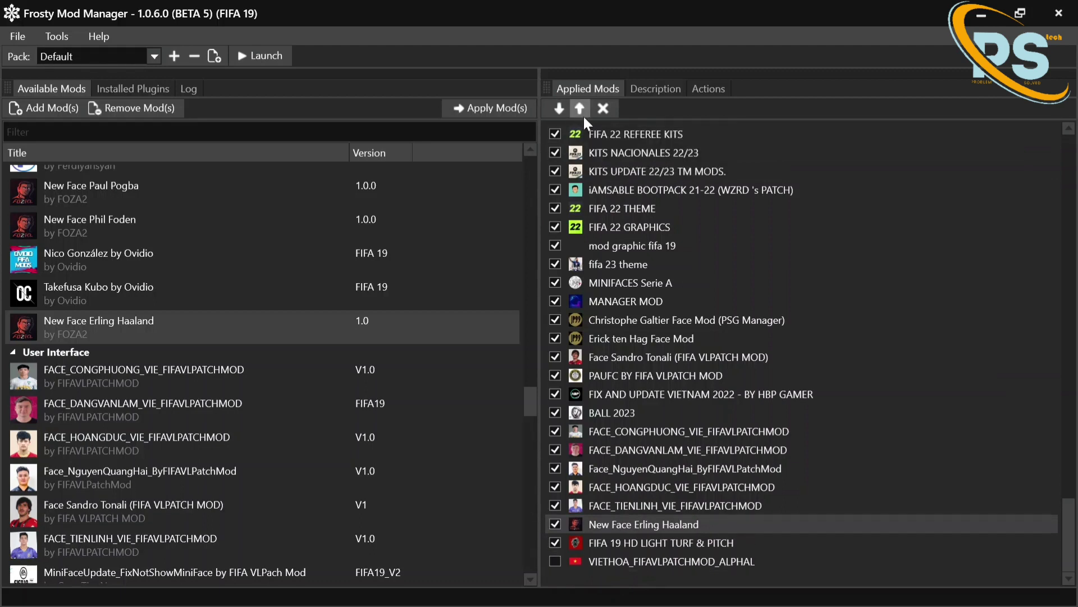
click(582, 112)
click(583, 114)
click(583, 115)
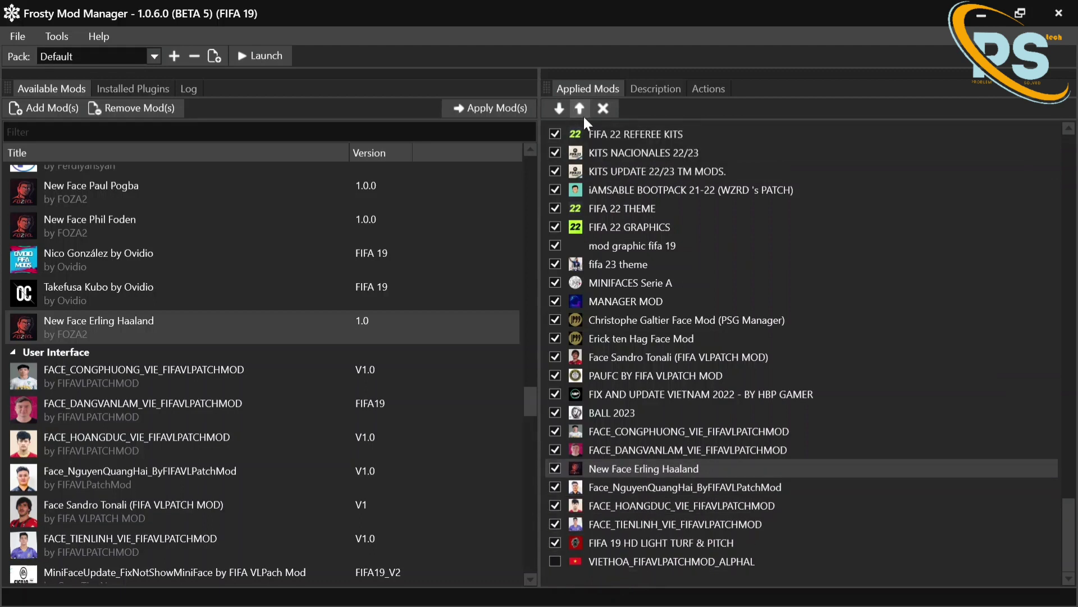
click(584, 115)
click(583, 115)
click(583, 114)
click(583, 114)
double_click(583, 115)
double_click(583, 114)
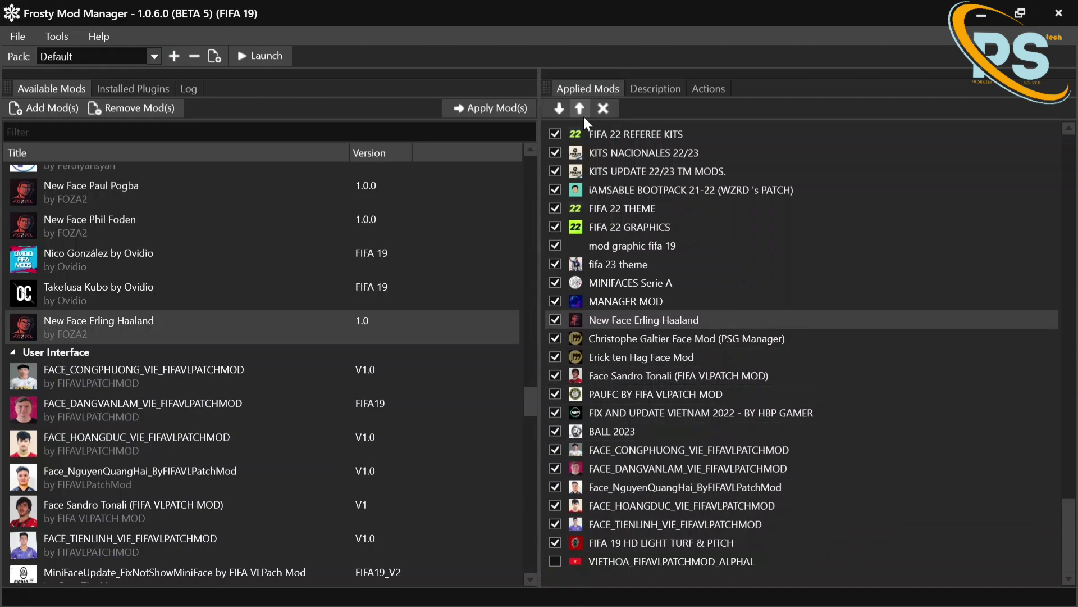
double_click(583, 115)
triple_click(583, 115)
scroll(636, 218, up, 5)
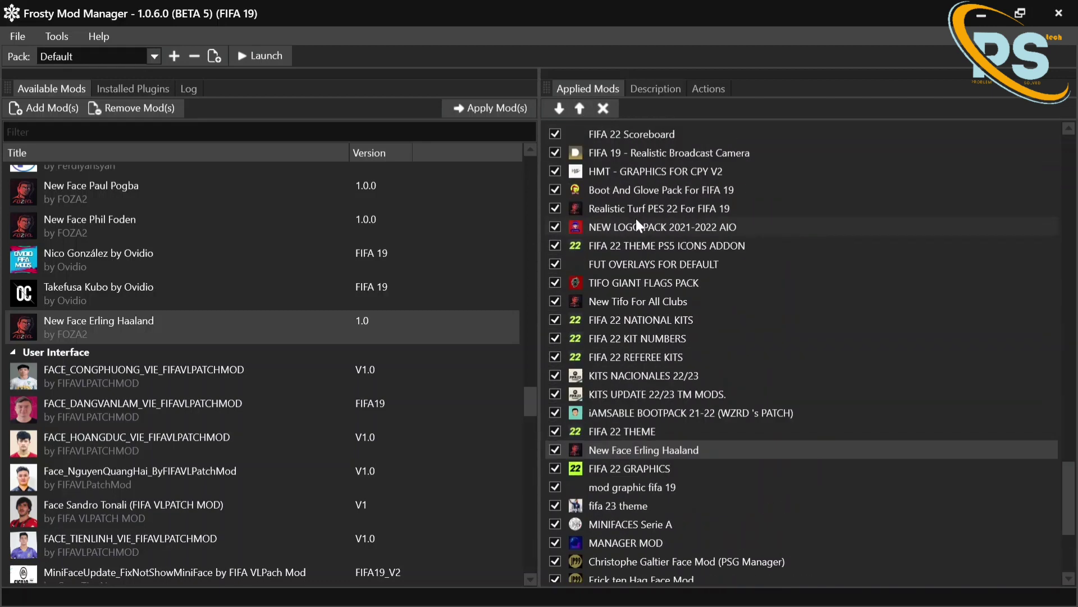
double_click(584, 104)
double_click(584, 104)
double_click(585, 104)
triple_click(584, 104)
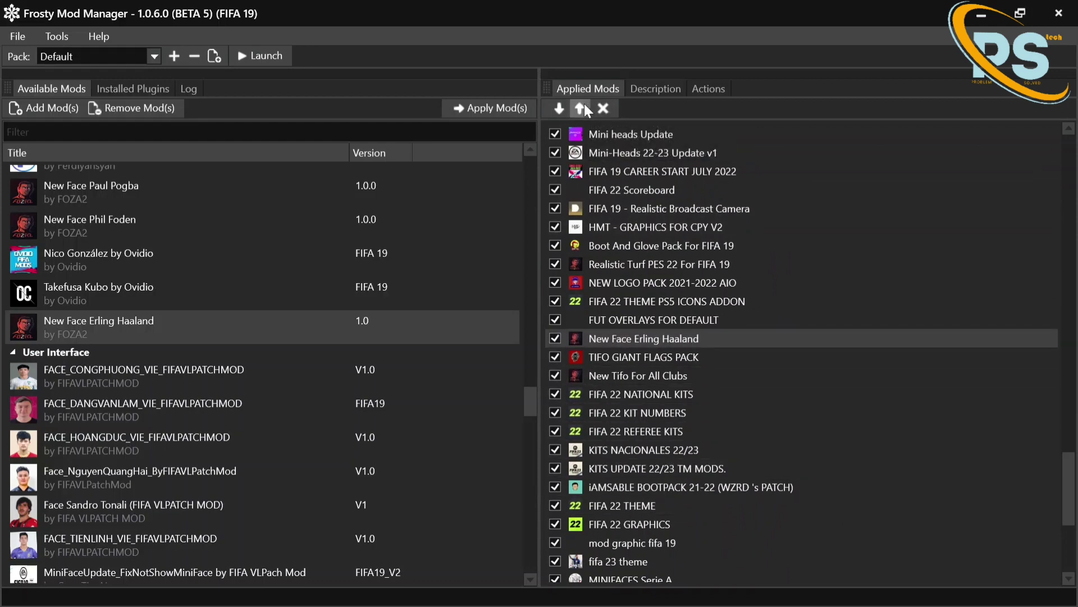
double_click(584, 104)
double_click(584, 103)
double_click(584, 104)
double_click(584, 104)
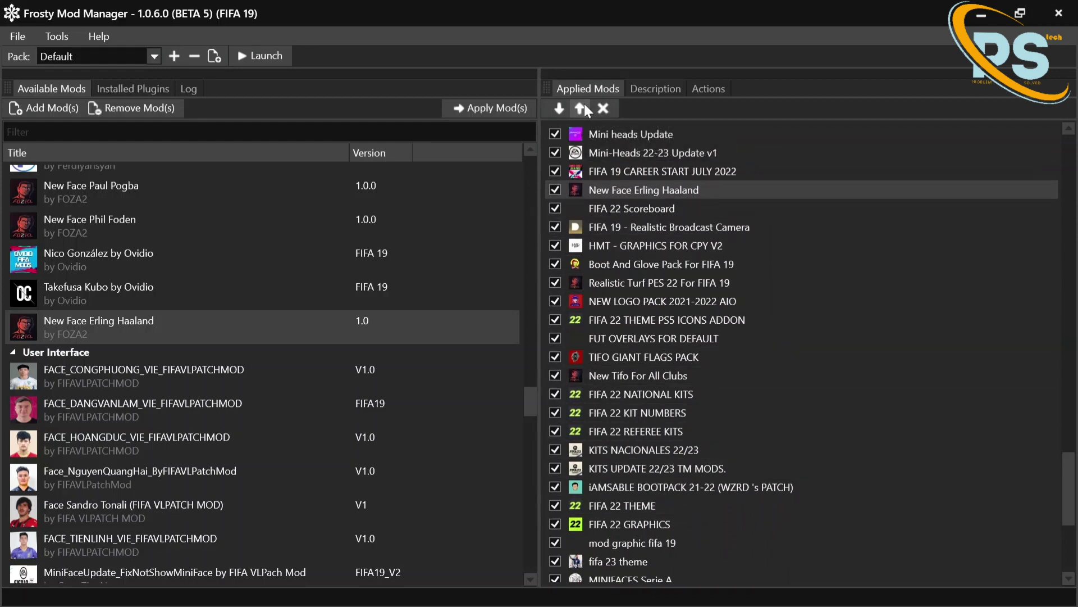
click(584, 104)
scroll(593, 245, up, 7)
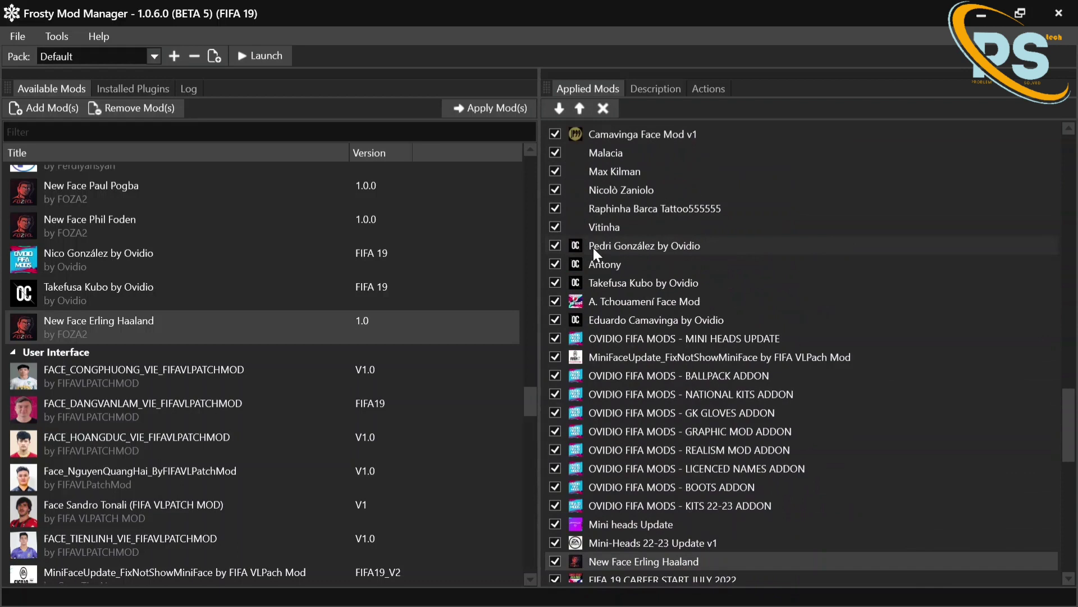
click(573, 110)
double_click(572, 110)
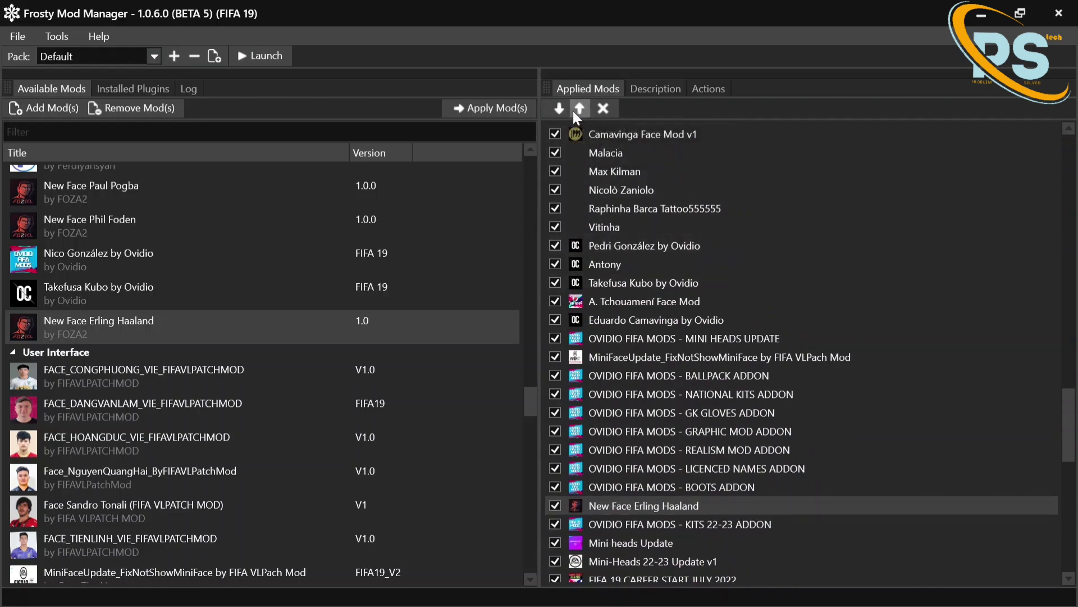
double_click(573, 110)
double_click(573, 110)
click(573, 110)
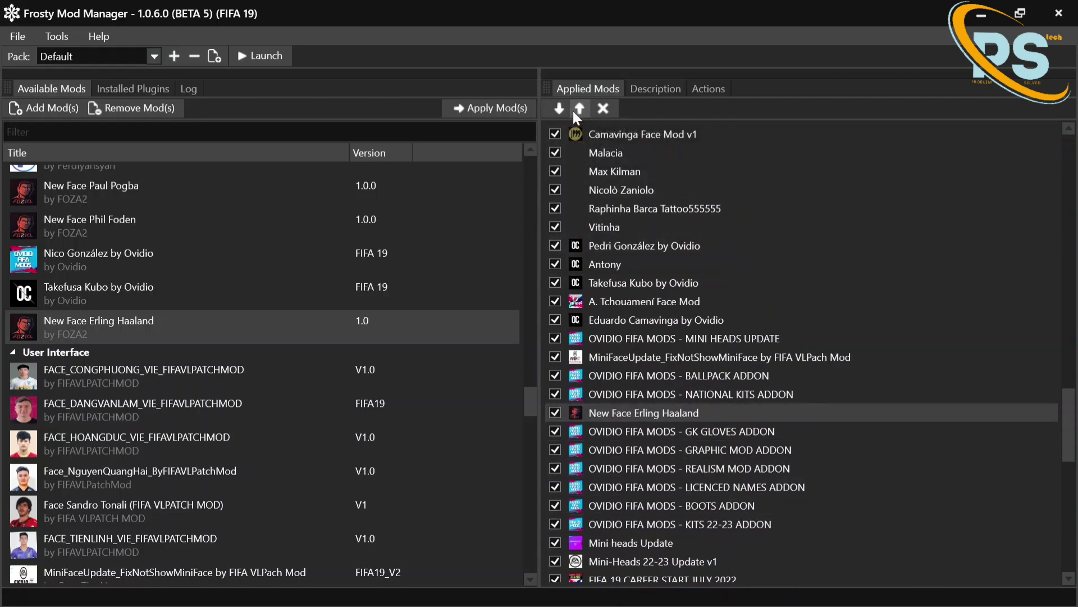
click(573, 111)
click(572, 110)
click(573, 110)
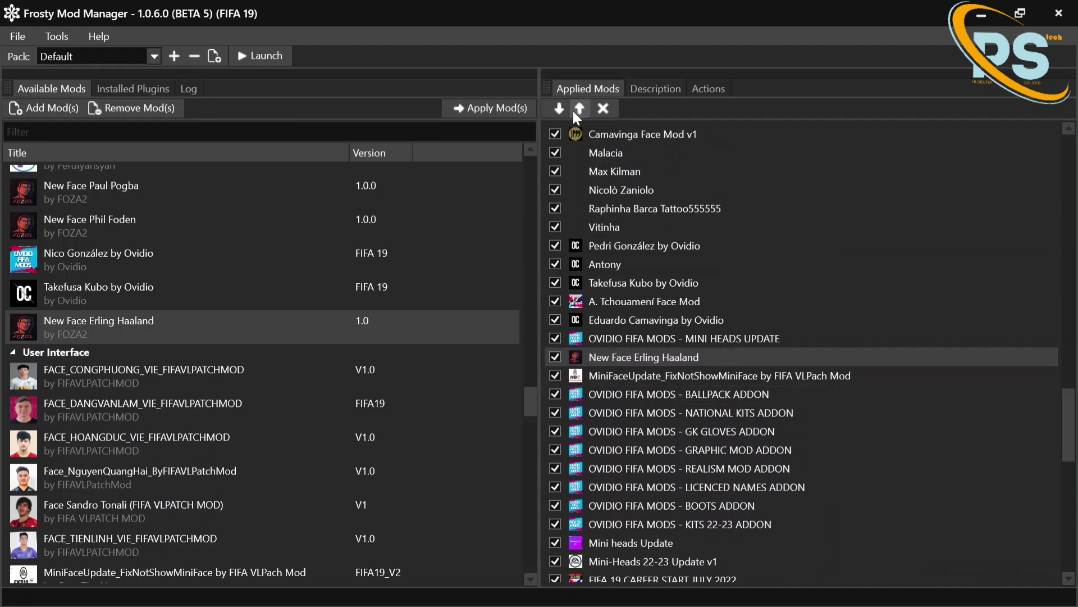
click(573, 110)
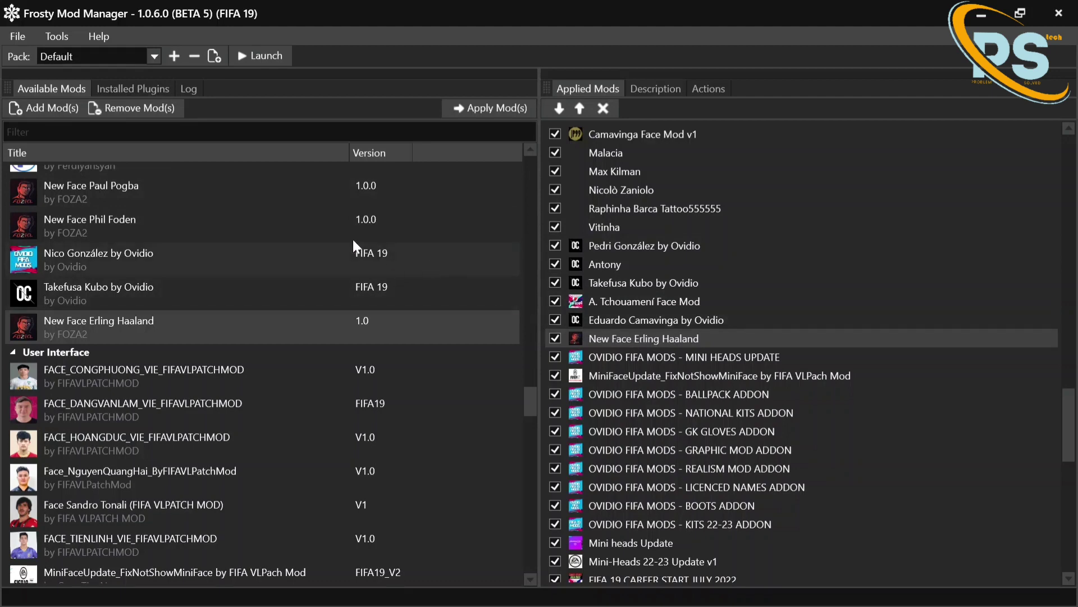
- Add the mod file New_Face_Mateo_Kovacic.fbmod from New folder on the Desktop and apply it to the Default pack
click(31, 109)
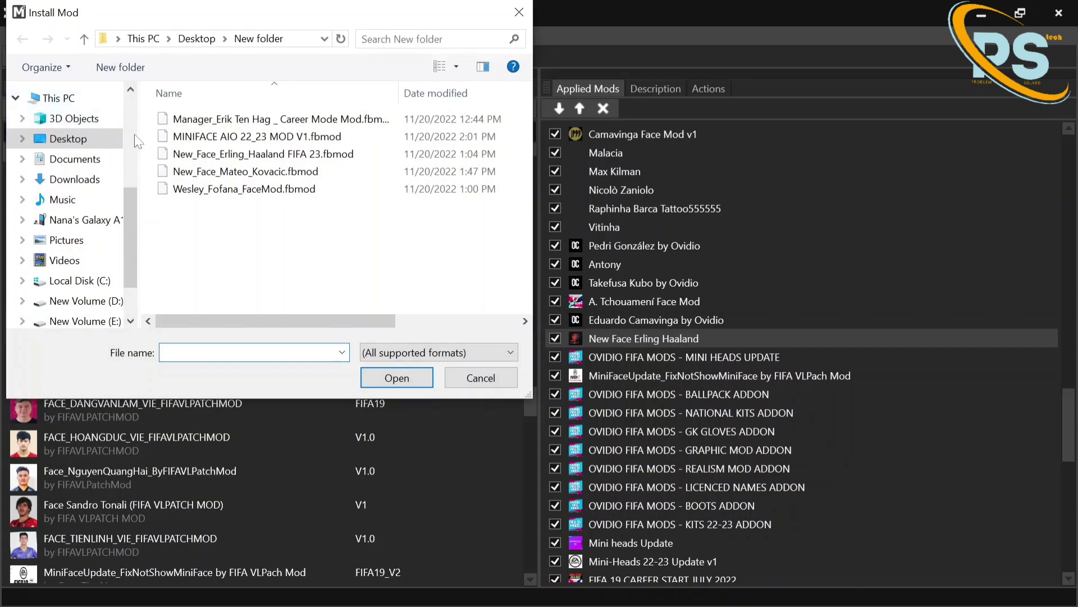
double_click(251, 173)
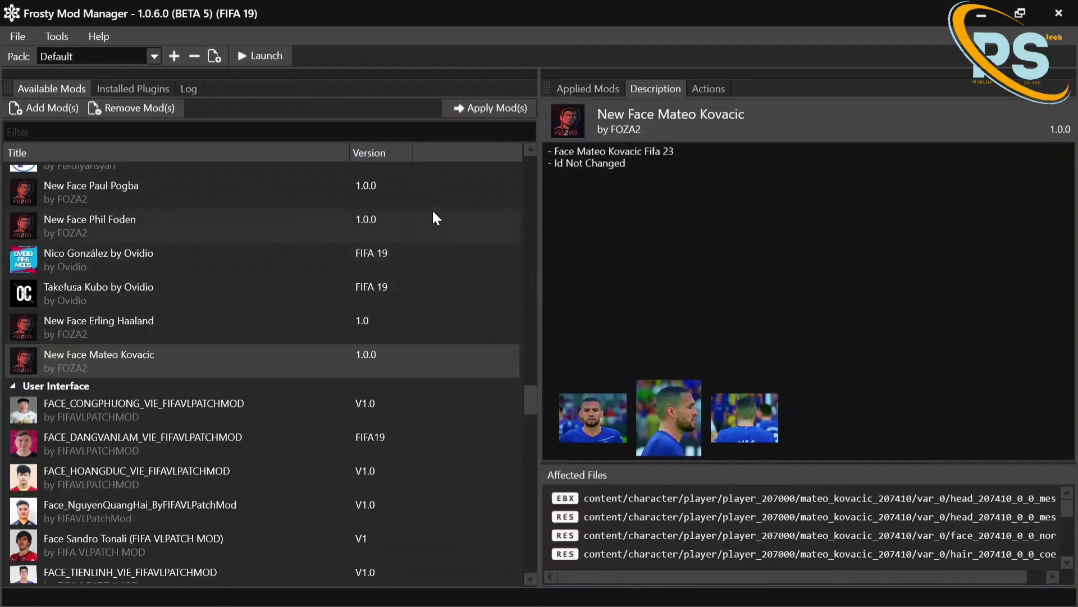
scroll(275, 234, down, 3)
scroll(274, 236, up, 1)
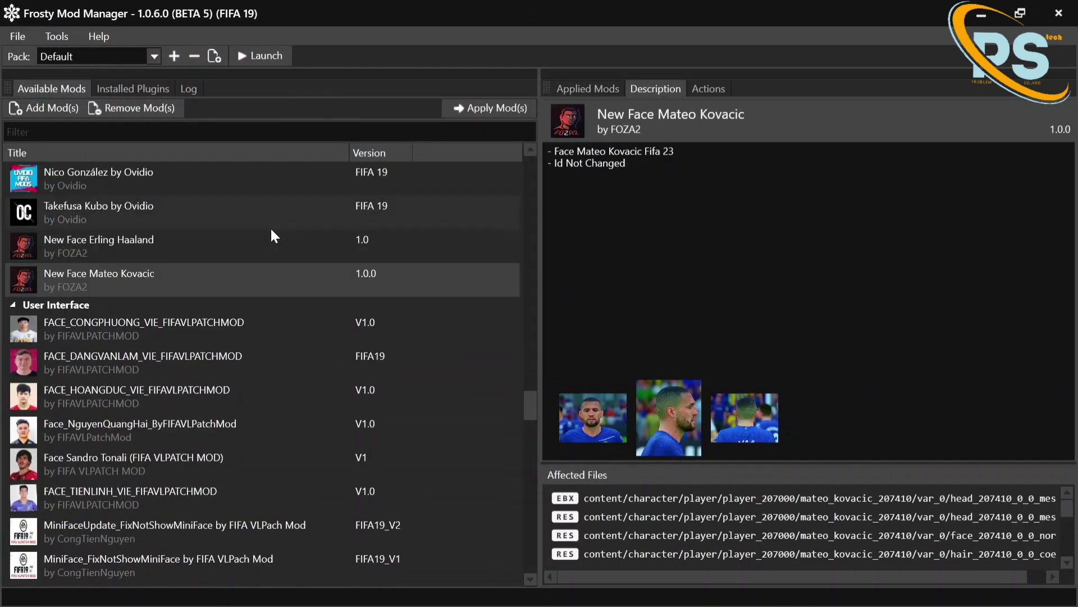
double_click(247, 292)
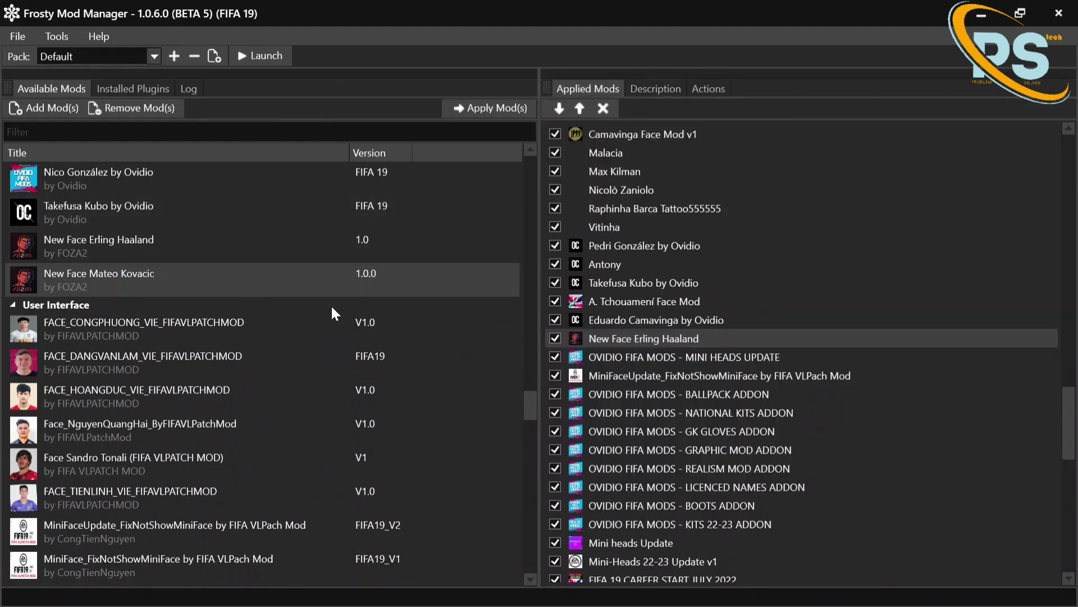
- Move New Face Mateo Kovacic from the end of the applied mods up to directly below New Face Erling Haaland
scroll(629, 399, down, 10)
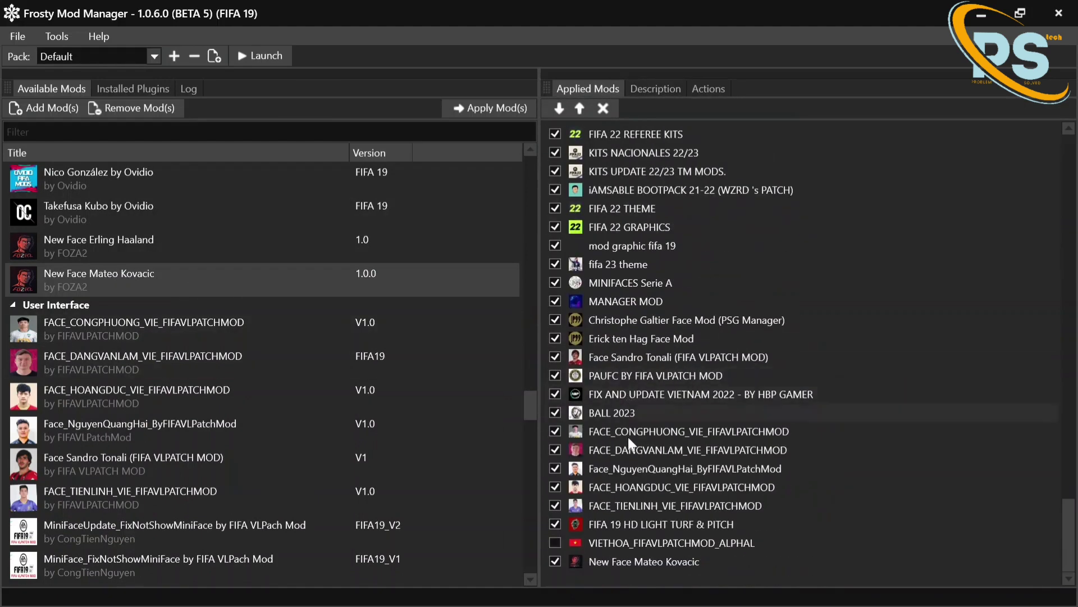
click(663, 567)
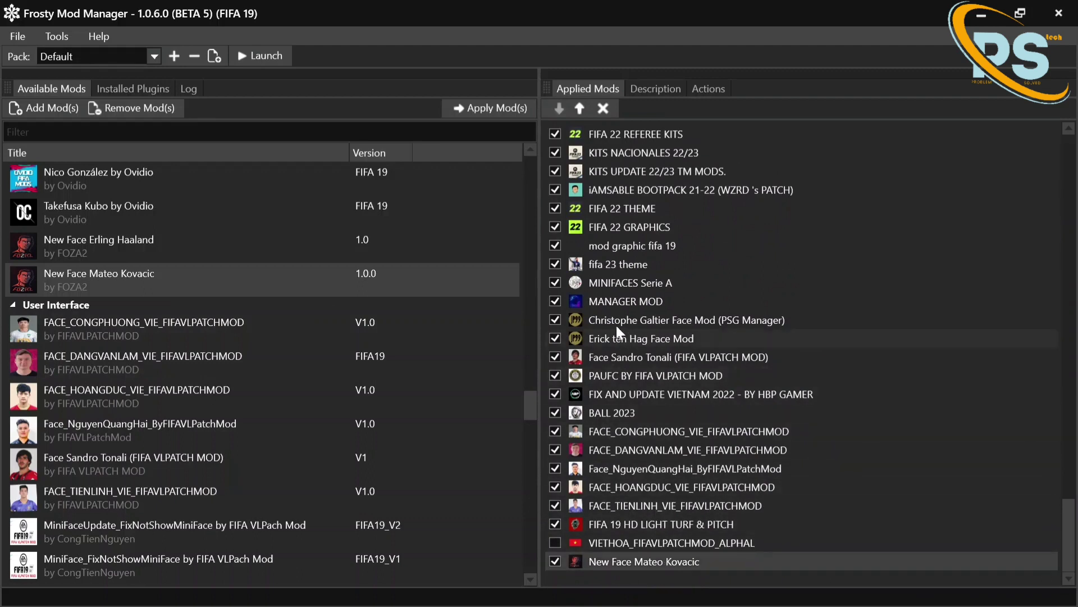
click(579, 109)
click(579, 110)
click(578, 109)
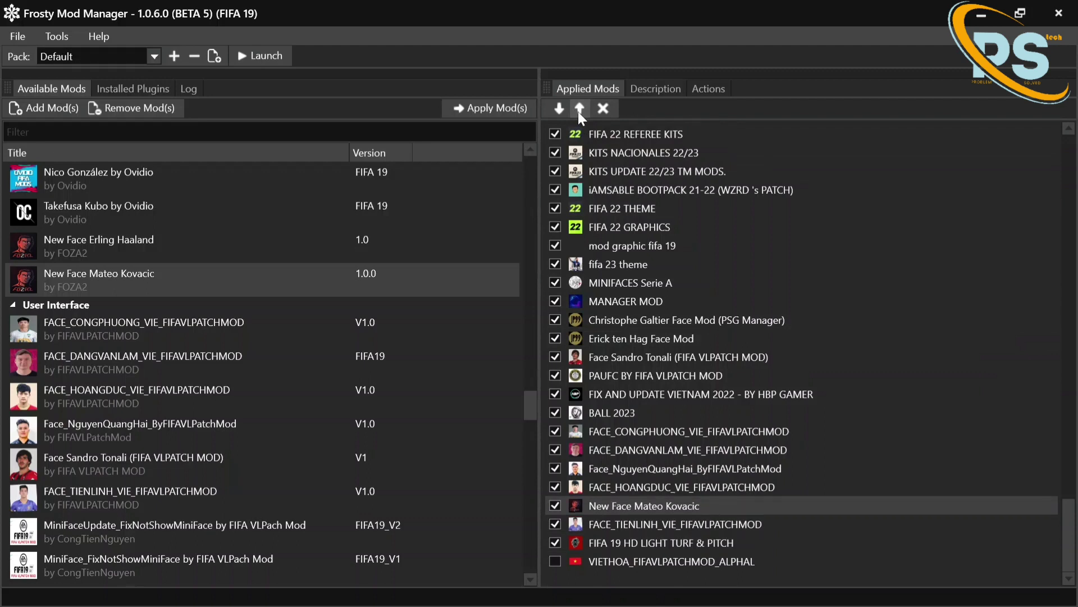
click(578, 110)
click(578, 109)
click(579, 110)
click(578, 109)
click(579, 110)
click(578, 110)
click(579, 110)
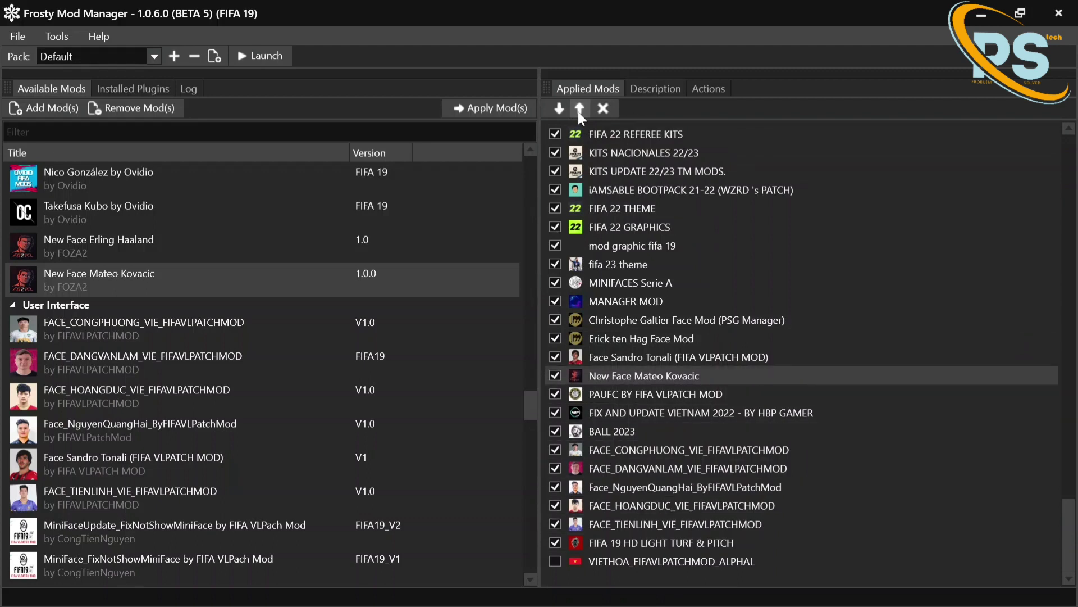
click(578, 110)
click(578, 110)
click(579, 110)
click(579, 109)
click(578, 110)
click(578, 110)
click(579, 110)
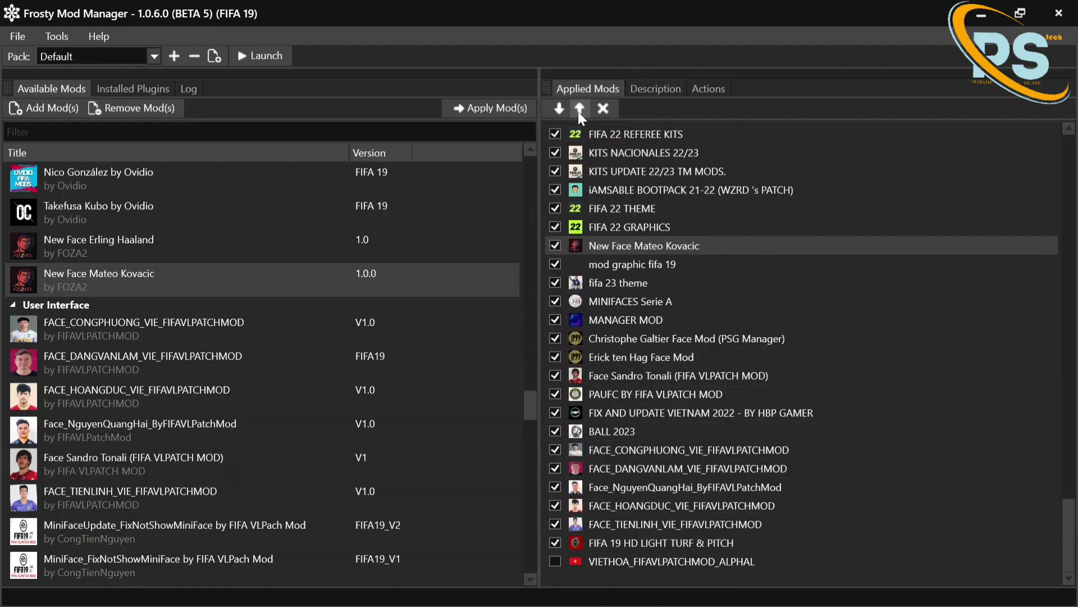
click(578, 110)
click(578, 109)
click(578, 110)
click(579, 109)
click(579, 110)
click(578, 109)
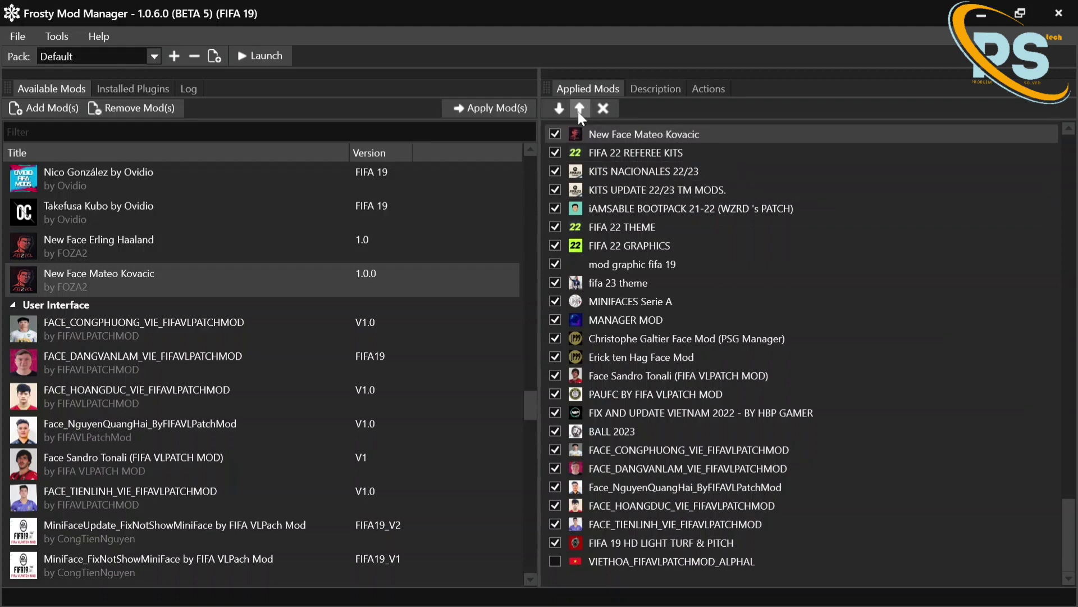
click(578, 110)
scroll(618, 177, up, 4)
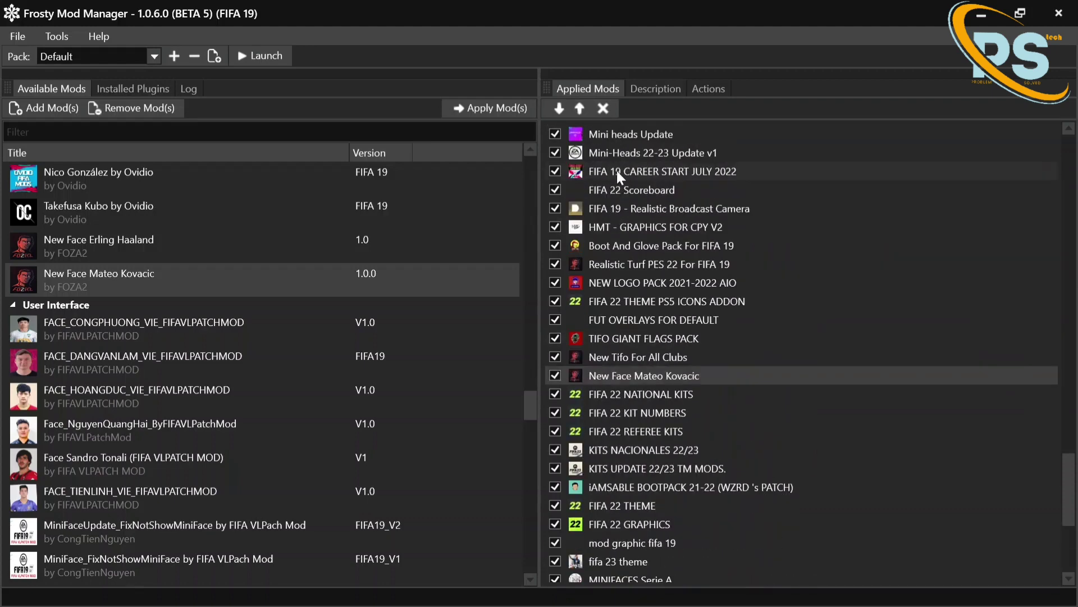
click(577, 108)
click(577, 107)
click(578, 108)
click(578, 108)
scroll(594, 189, up, 3)
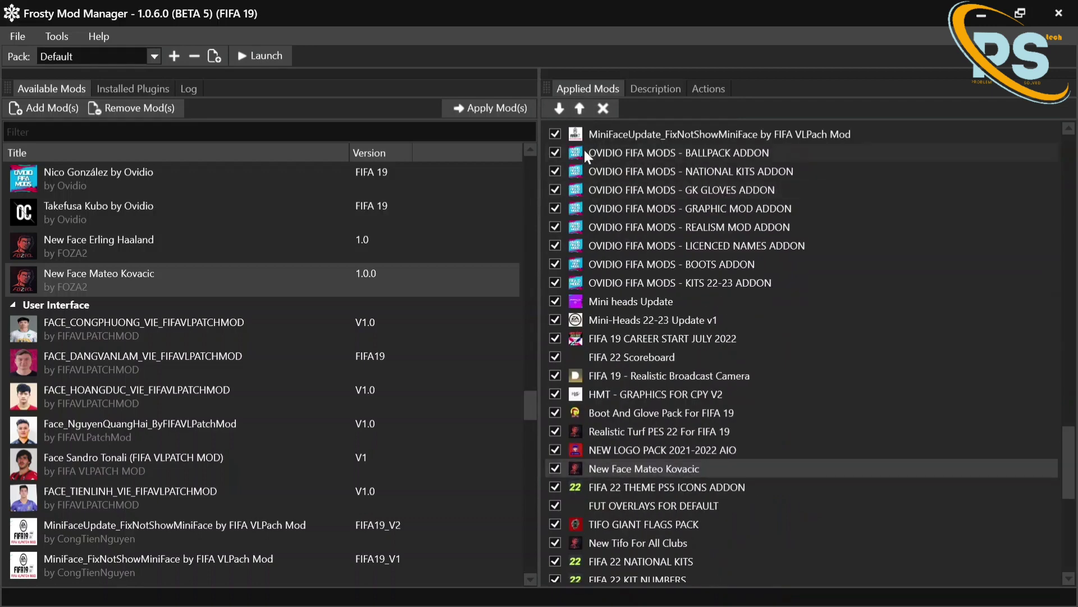
click(580, 109)
click(580, 109)
click(580, 109)
click(579, 109)
click(580, 109)
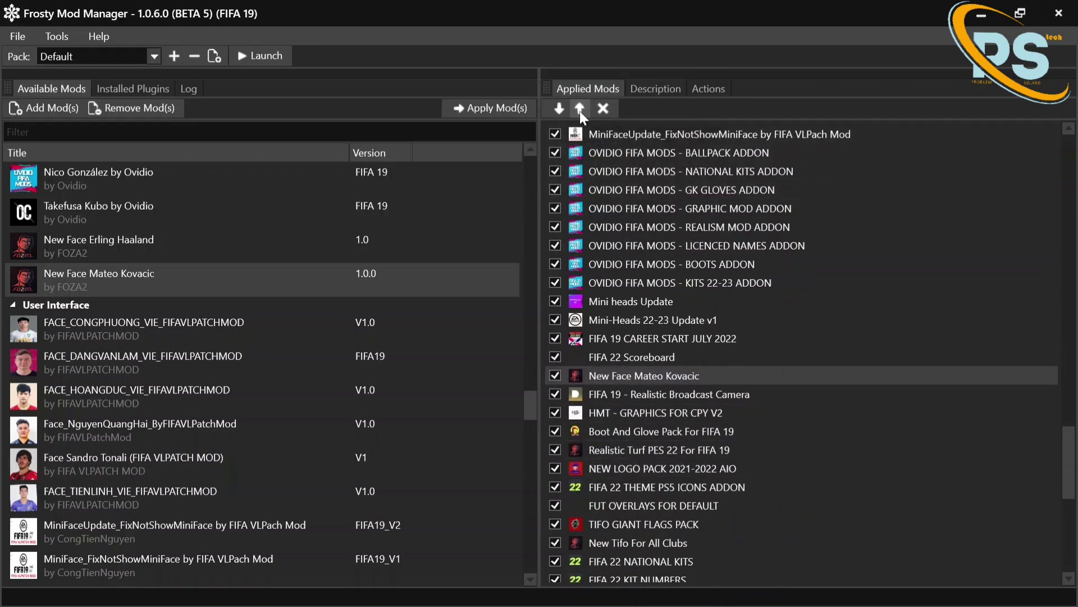
click(579, 108)
click(579, 108)
click(580, 109)
click(579, 108)
click(580, 109)
click(579, 109)
click(579, 109)
click(580, 109)
click(580, 108)
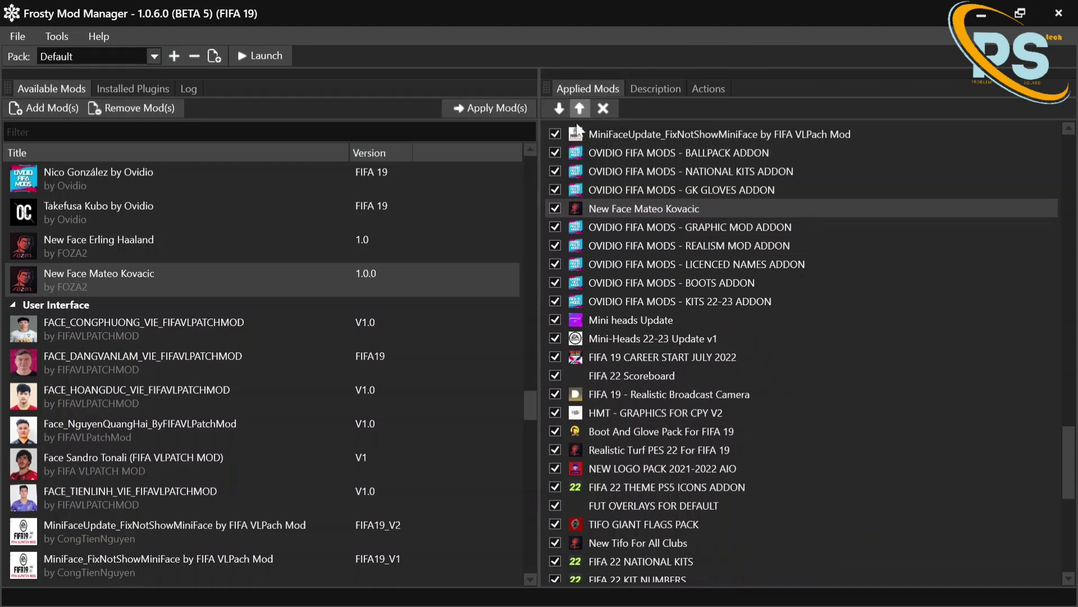
scroll(599, 193, up, 3)
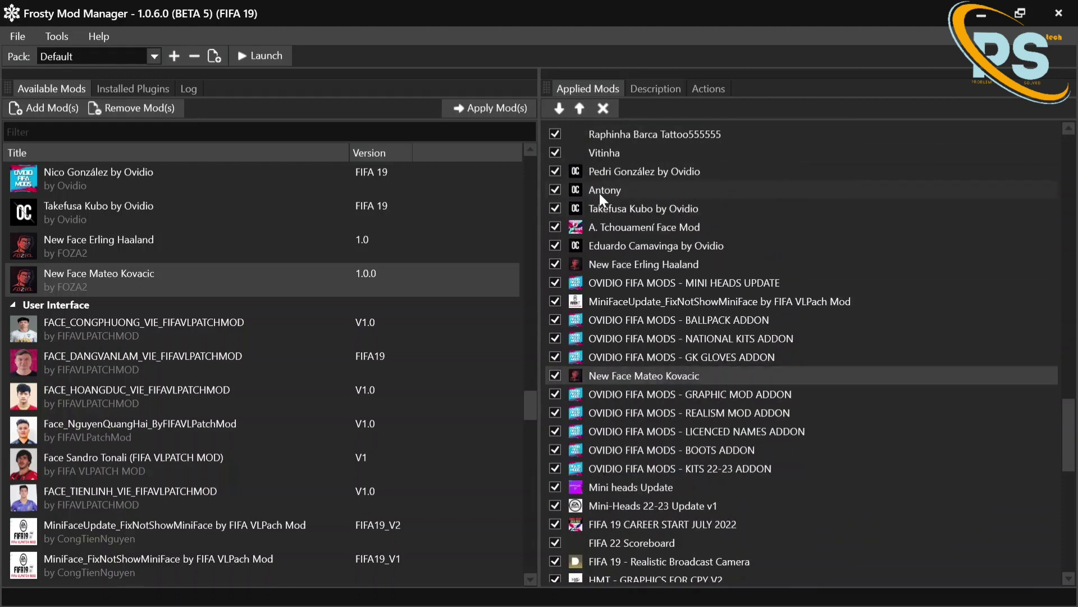
click(579, 107)
click(579, 108)
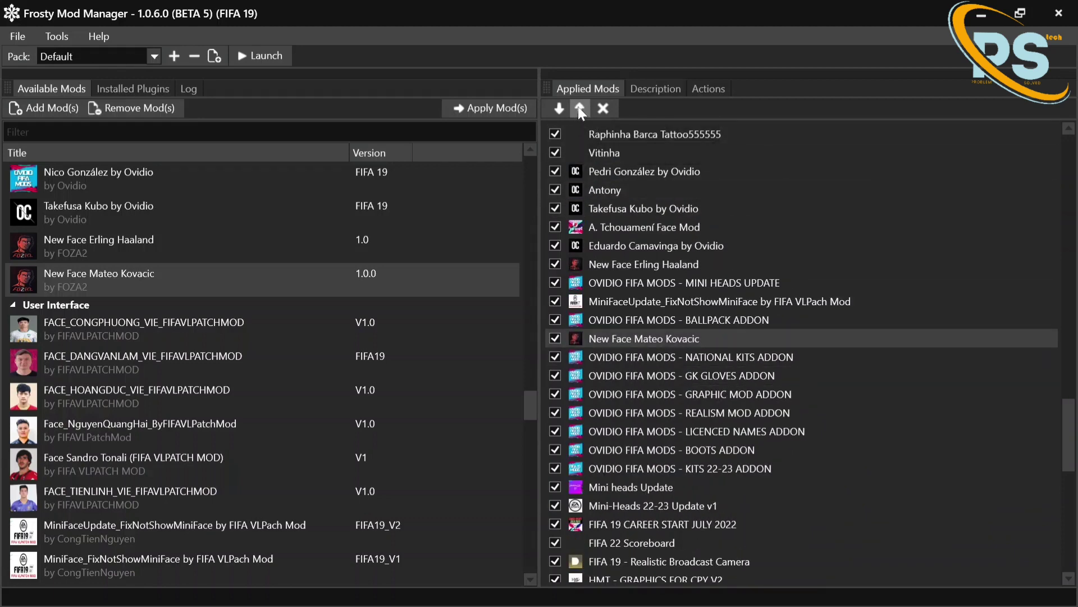
click(579, 108)
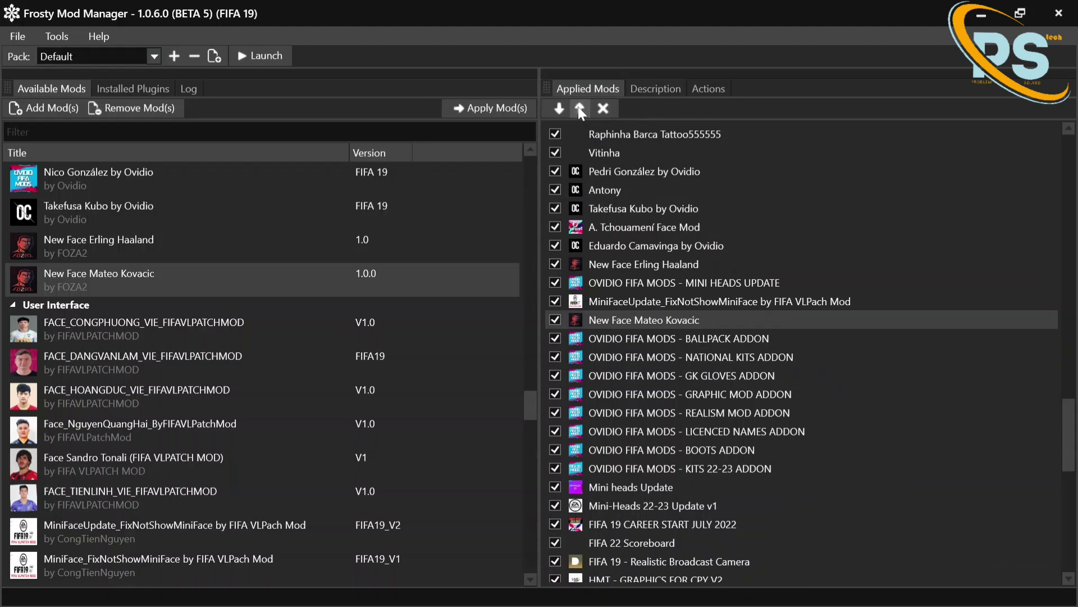
click(579, 108)
click(579, 107)
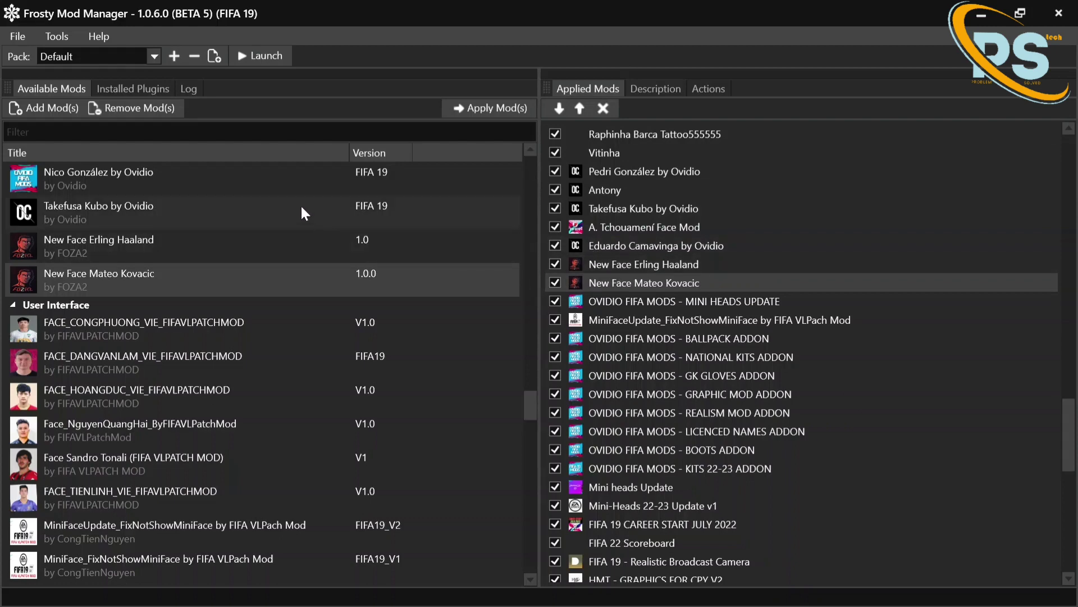
- Add the mod file Wesley_Fofana_FaceMod.fbmod from New folder on the Desktop and apply it to the Default pack
click(36, 112)
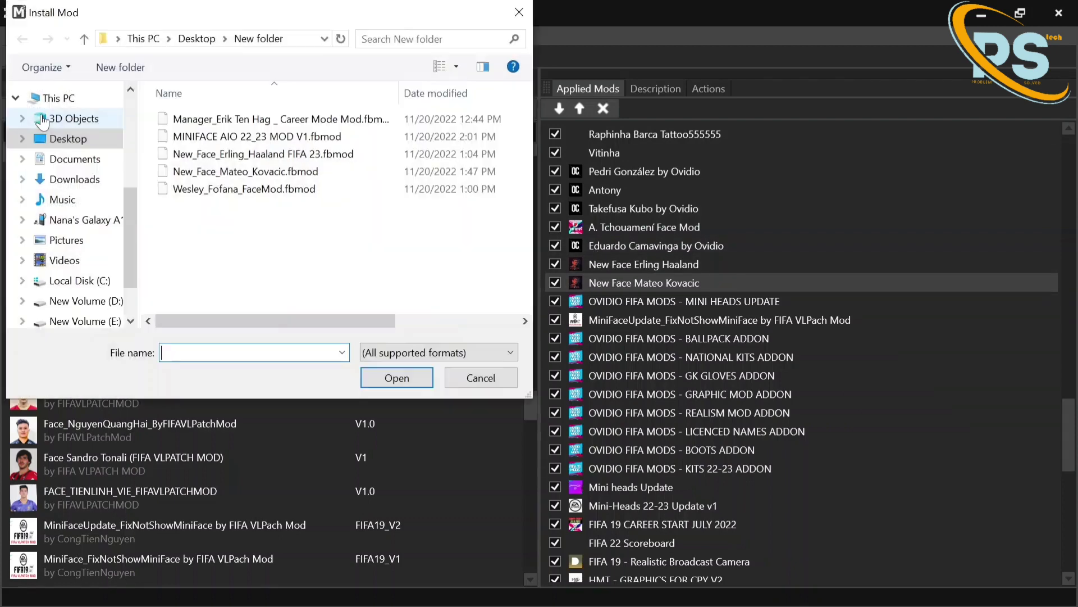
double_click(299, 191)
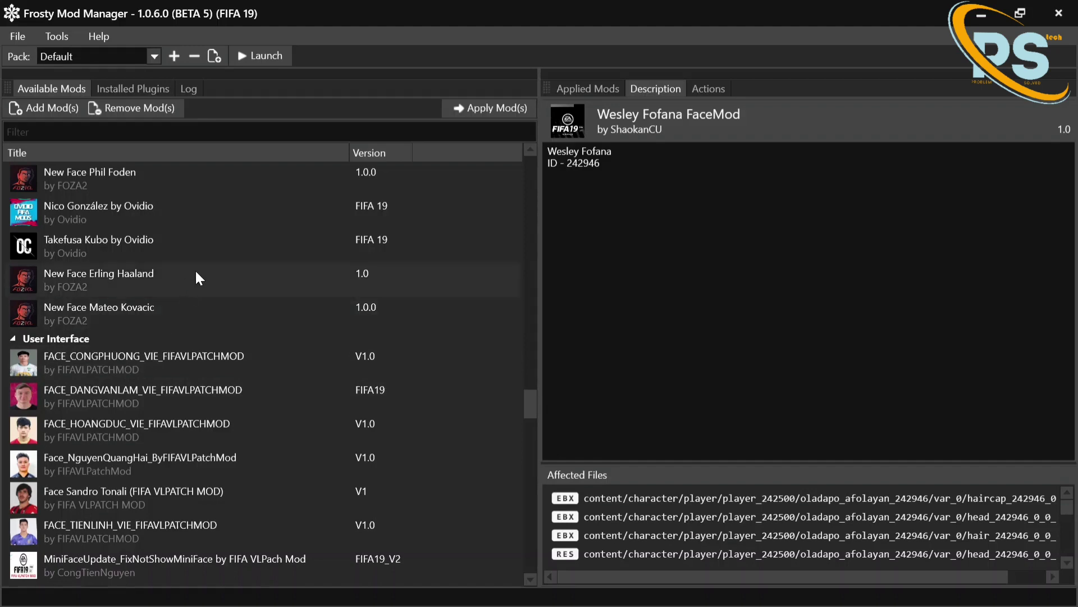
scroll(173, 265, down, 8)
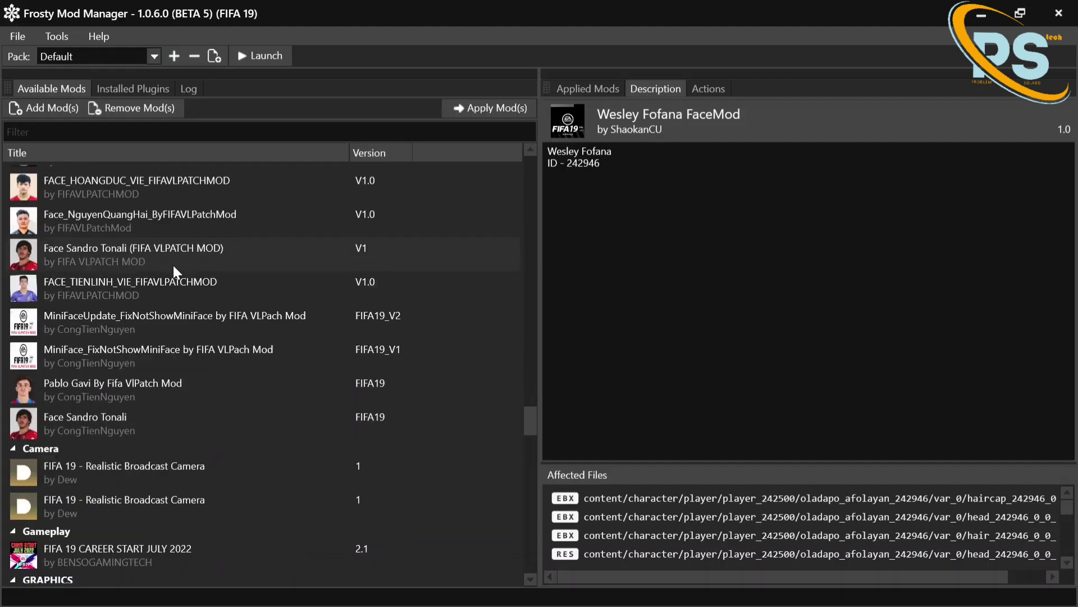
scroll(174, 268, down, 10)
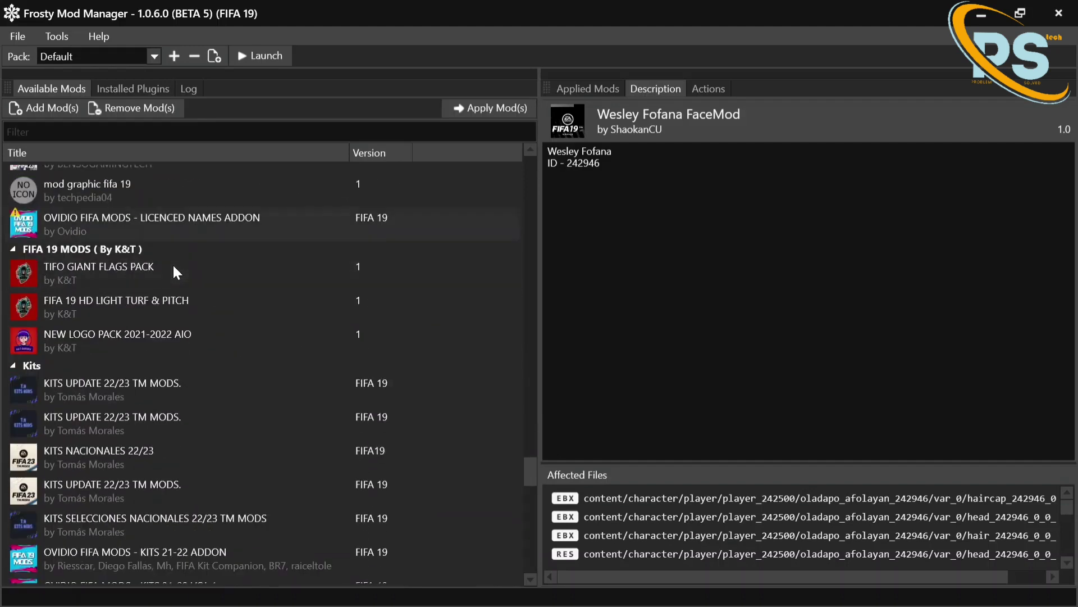
scroll(173, 265, down, 10)
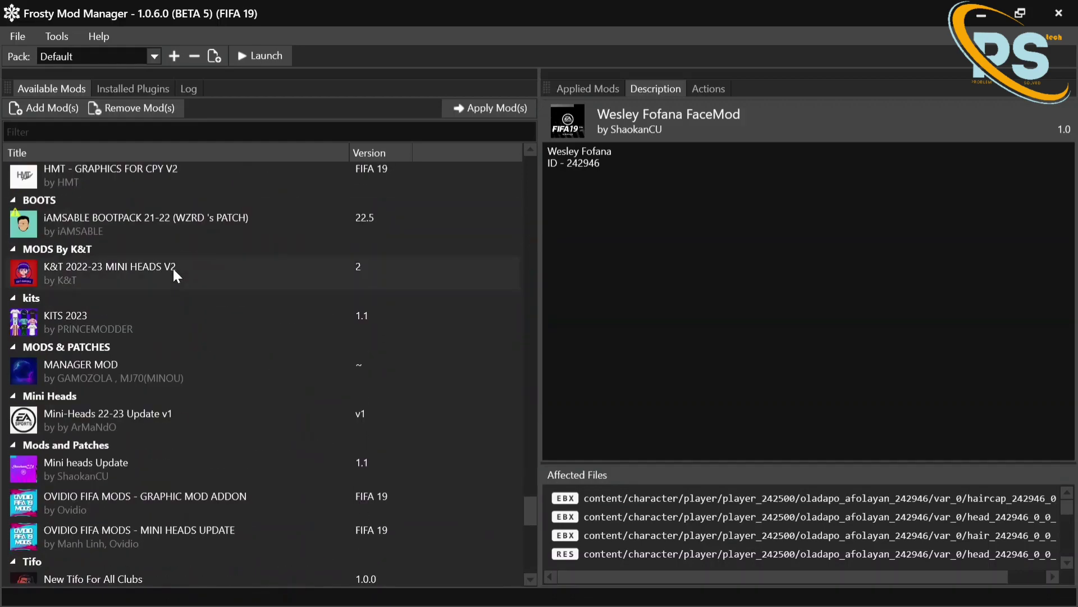
scroll(173, 268, down, 3)
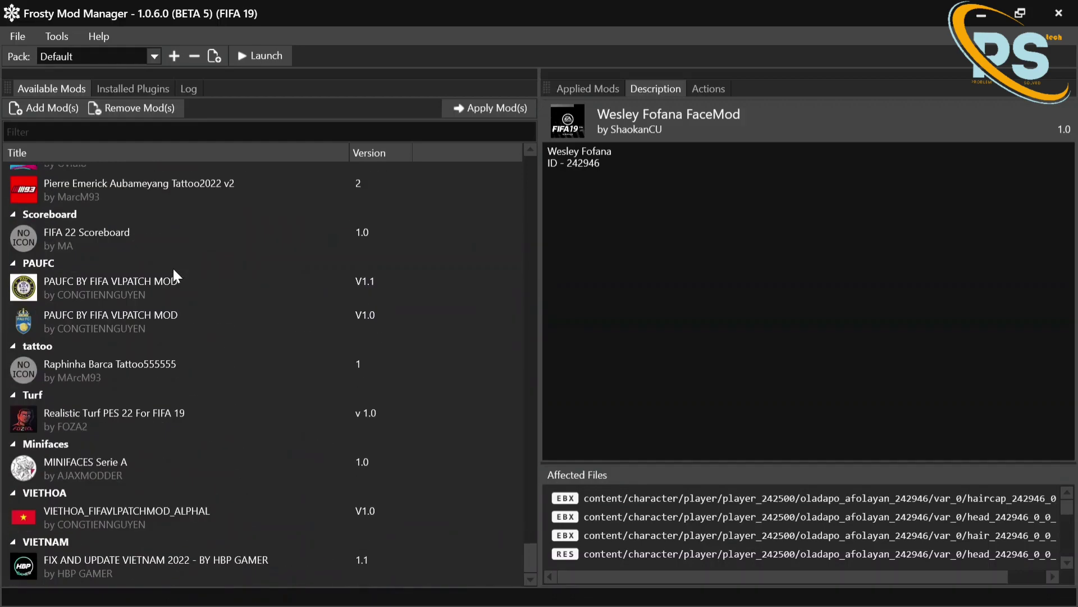
scroll(173, 269, up, 18)
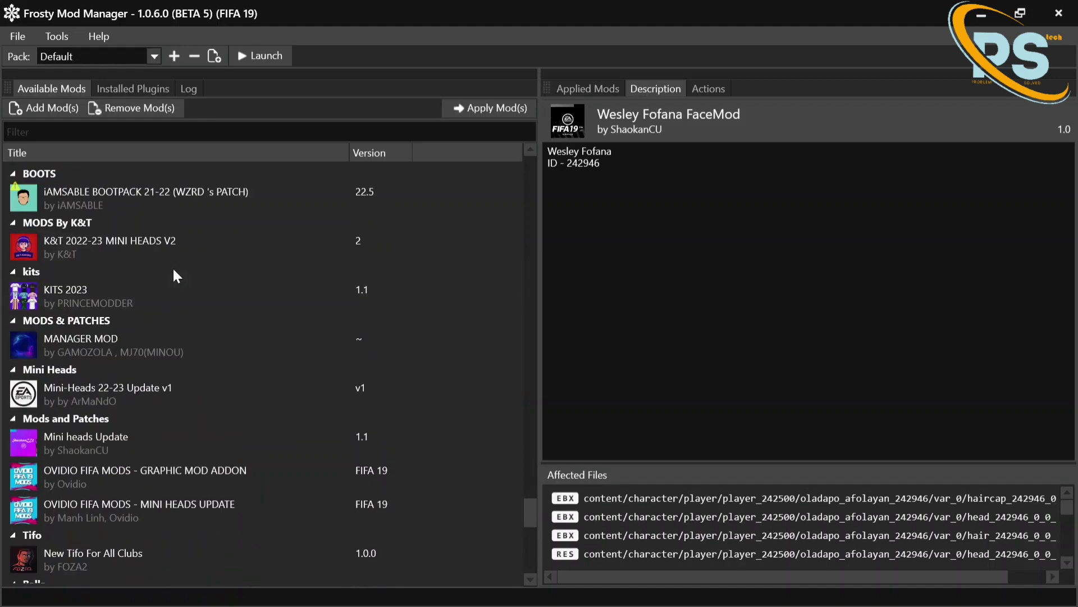
scroll(173, 268, up, 2)
scroll(68, 219, up, 3)
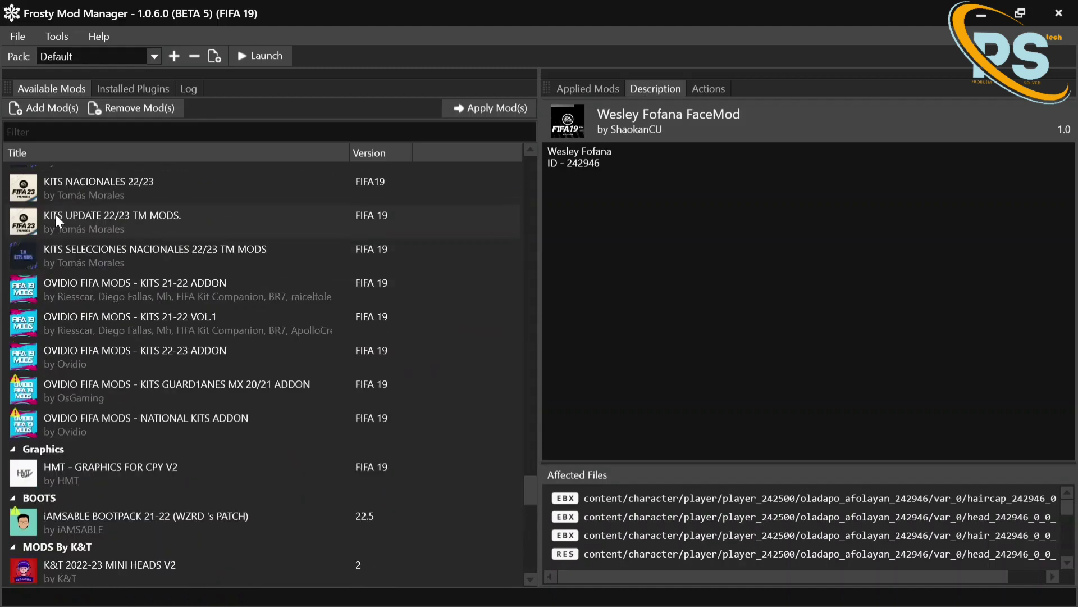
scroll(55, 214, up, 8)
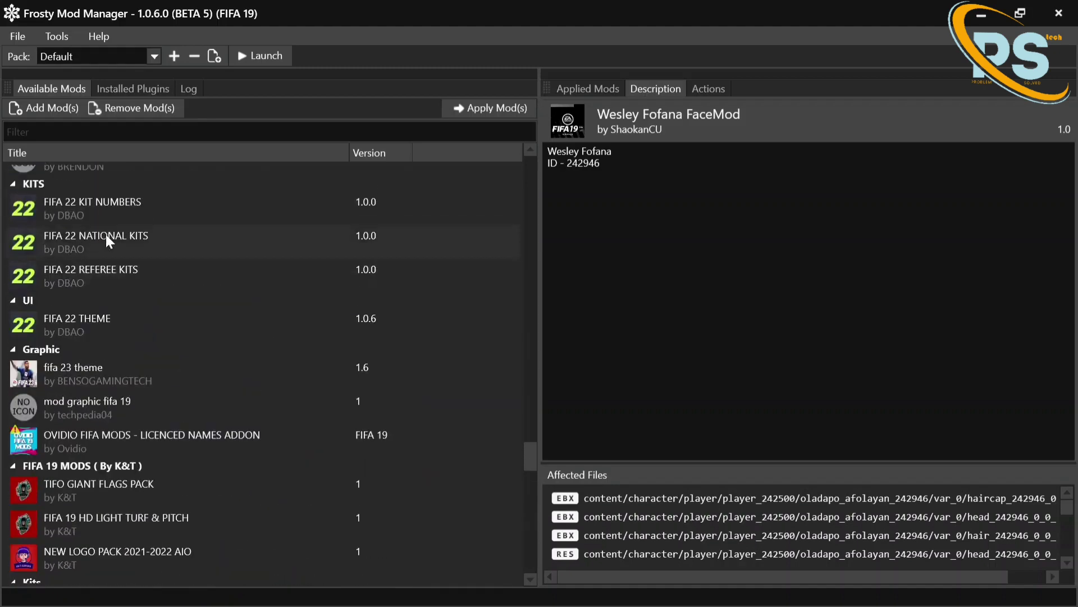
scroll(106, 234, up, 12)
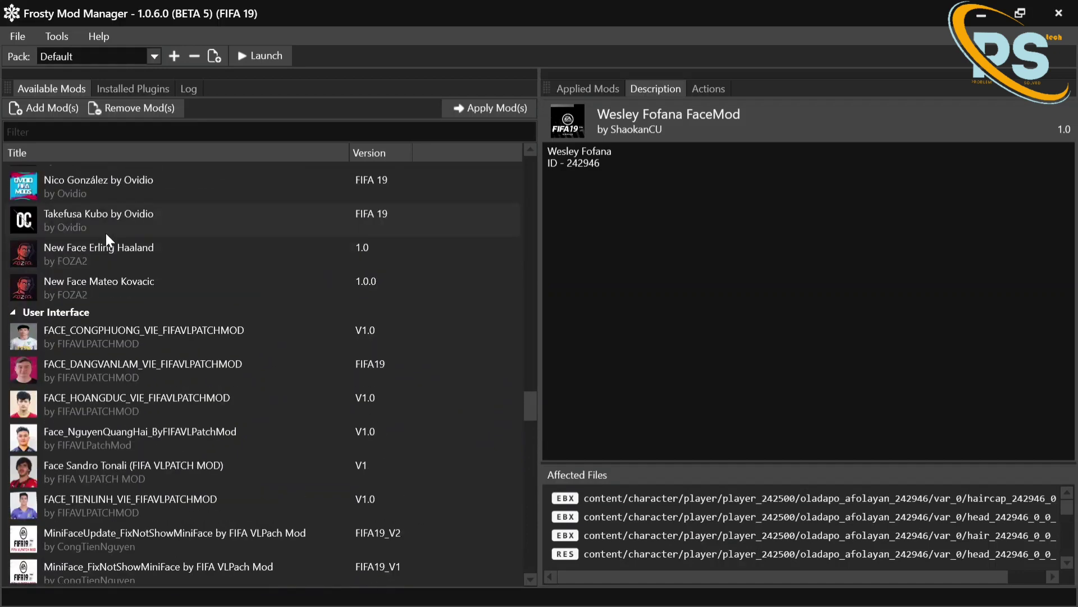
scroll(105, 231, up, 12)
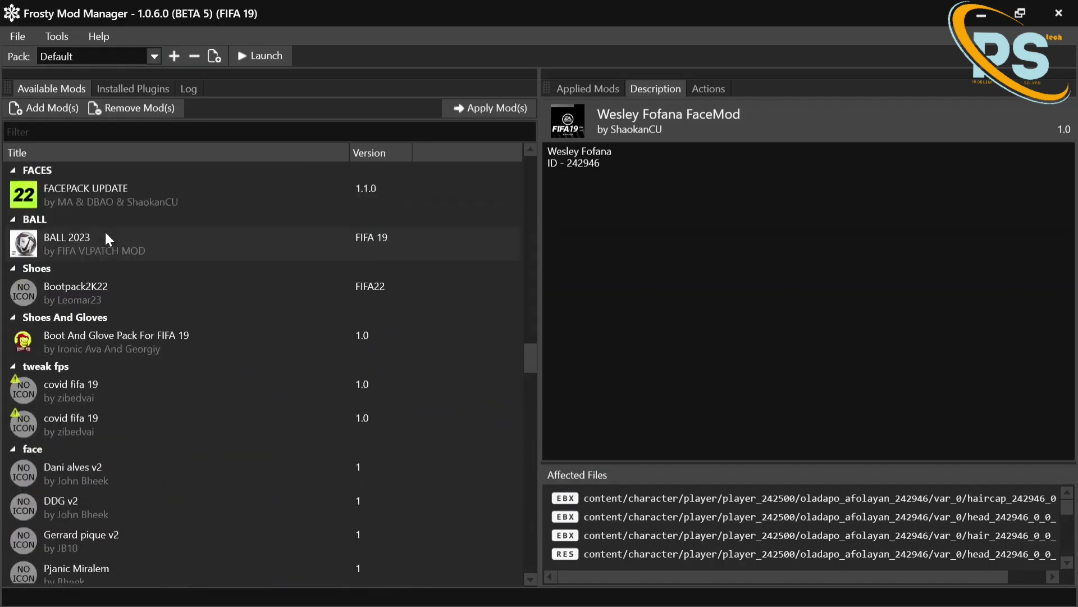
scroll(105, 235, up, 12)
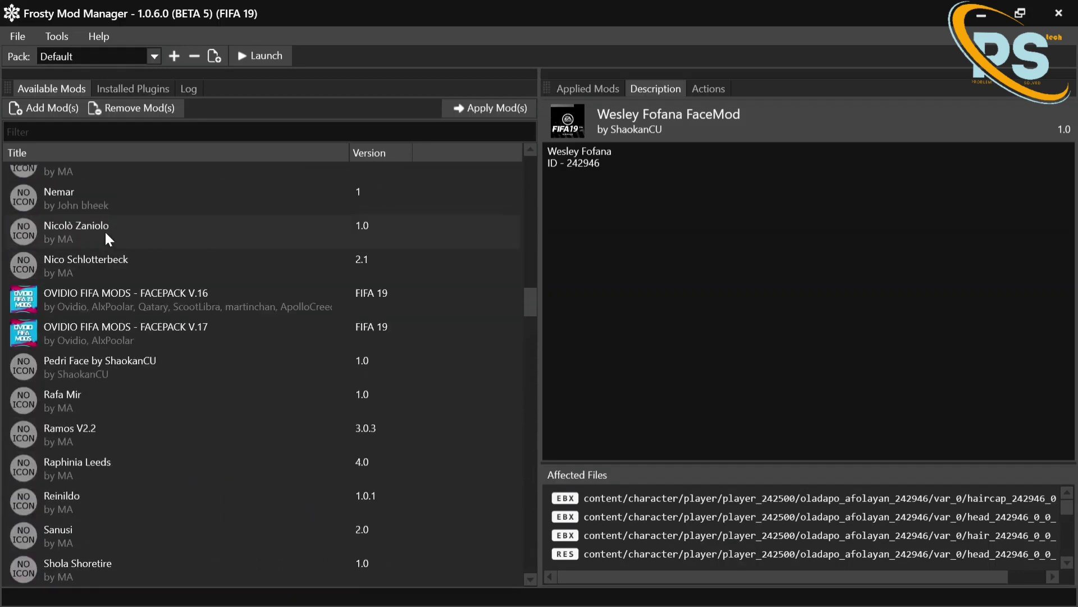
scroll(105, 235, up, 12)
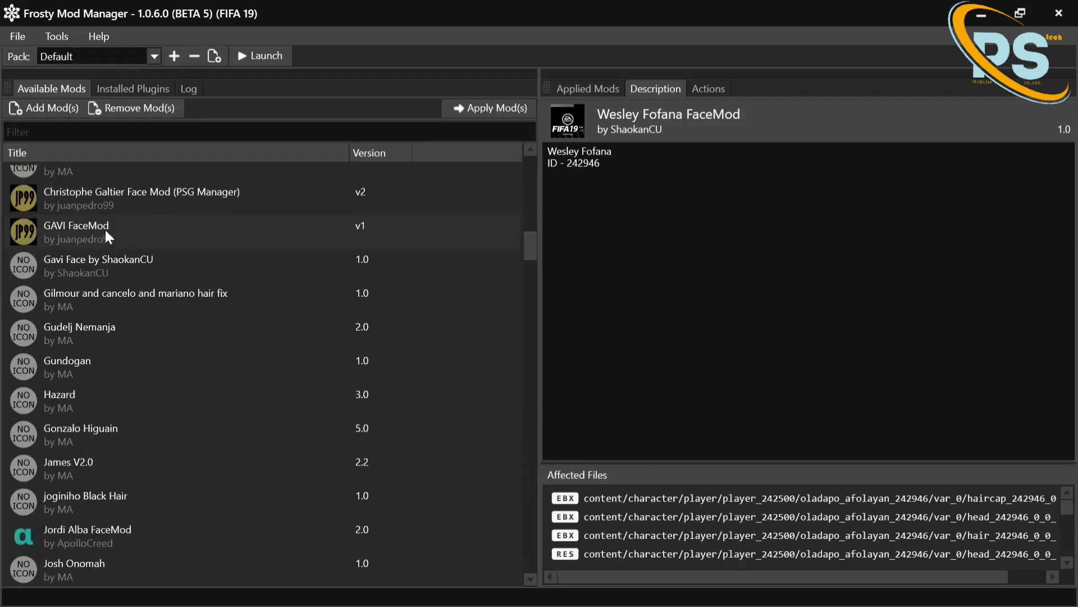
scroll(106, 230, up, 9)
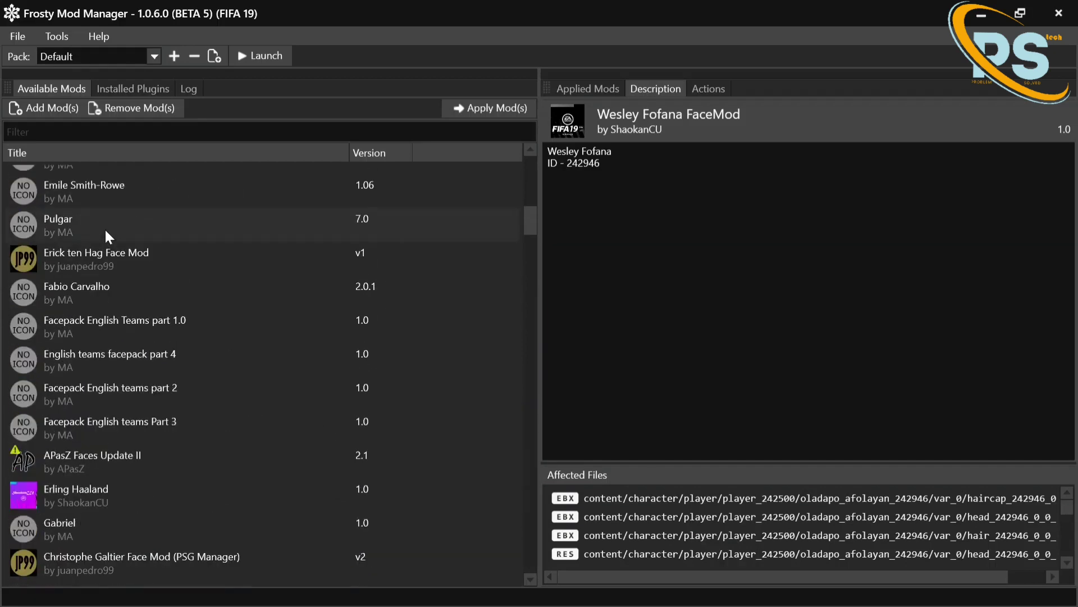
scroll(104, 227, up, 12)
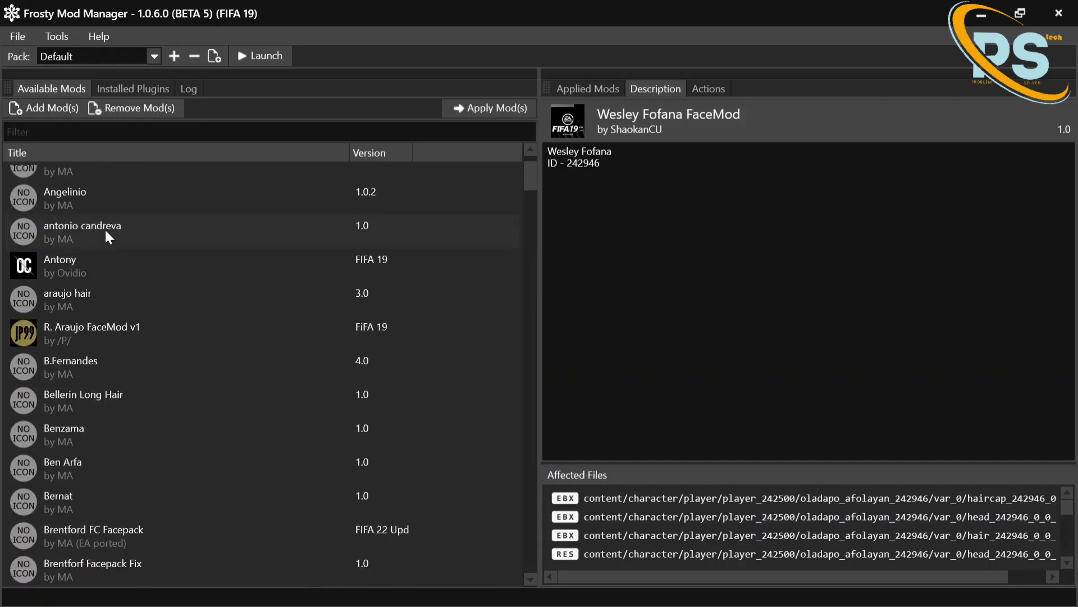
scroll(105, 231, up, 2)
scroll(105, 233, down, 4)
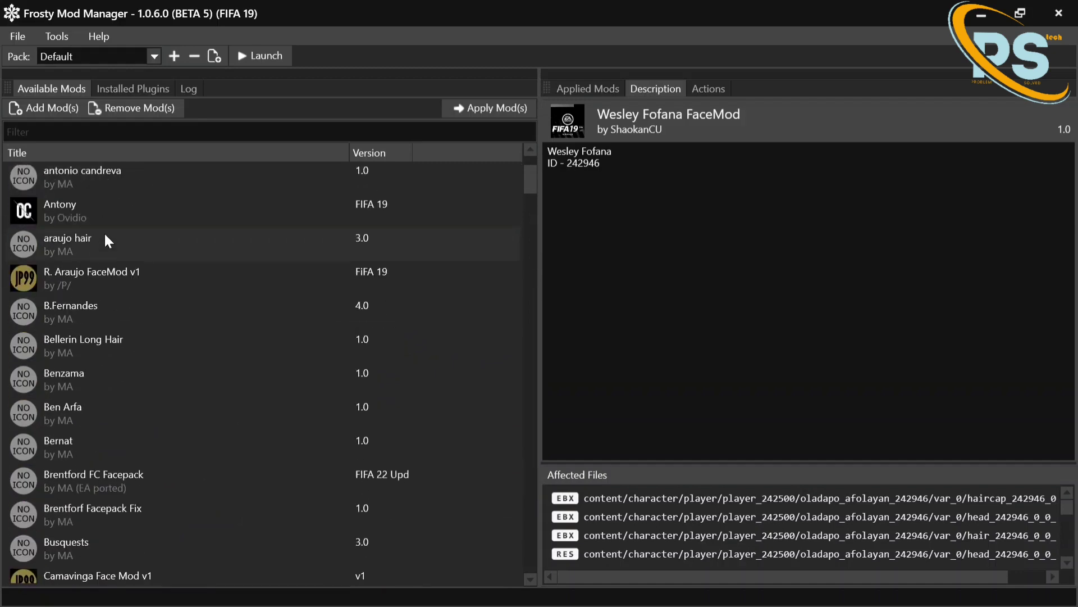
scroll(105, 233, down, 20)
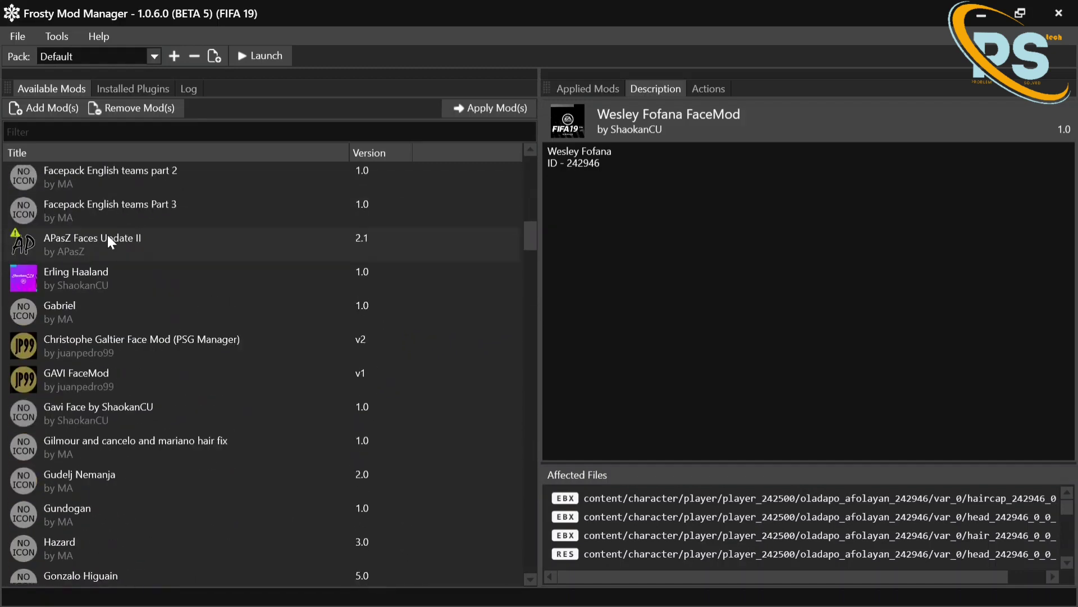
scroll(107, 235, down, 4)
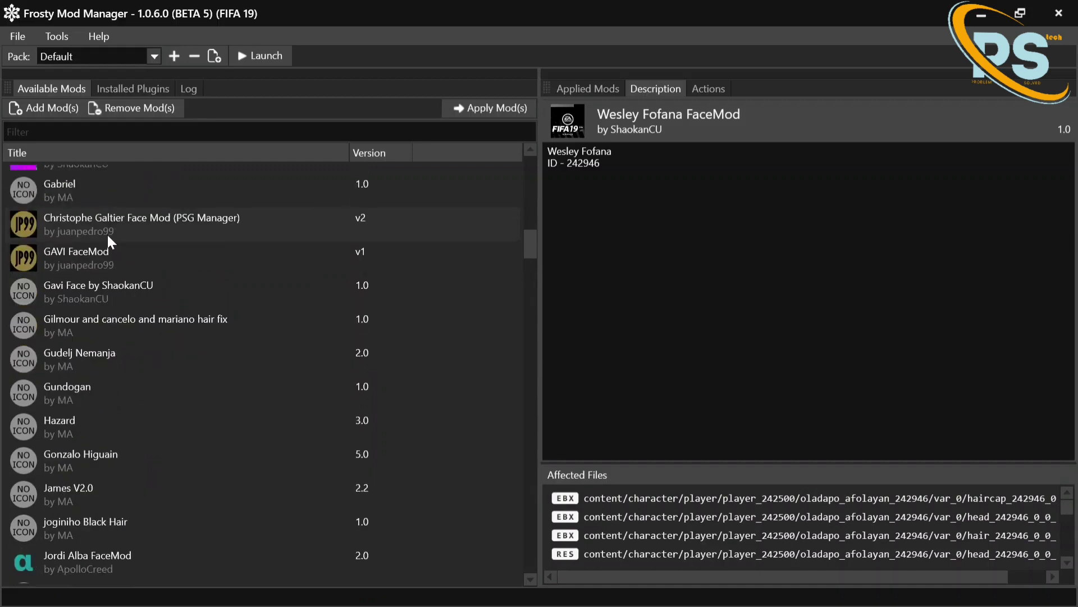
scroll(107, 234, down, 20)
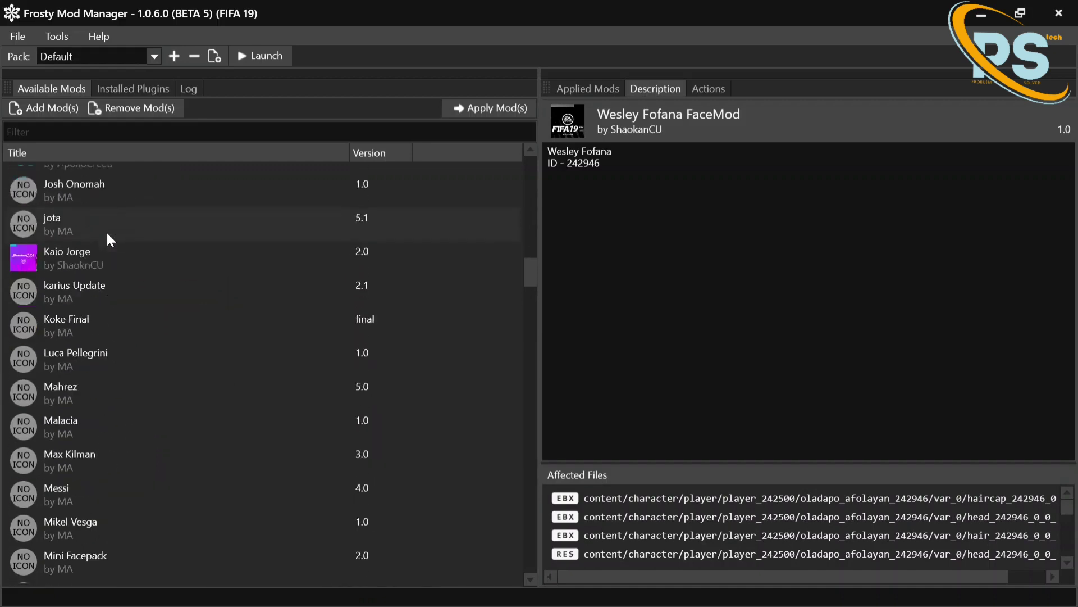
scroll(106, 235, down, 19)
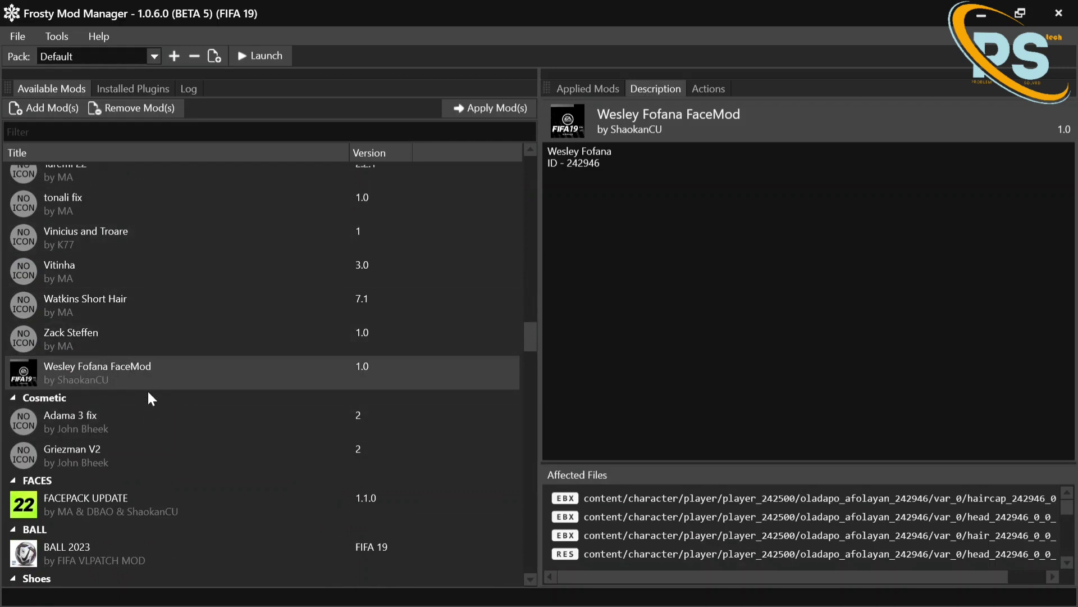
double_click(116, 375)
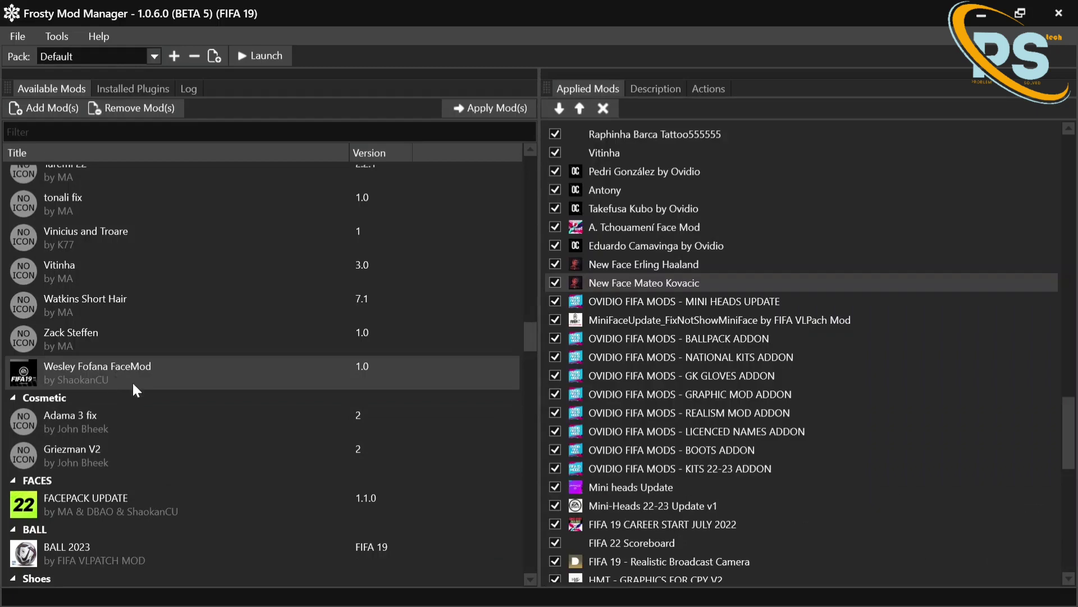
- Move Wesley Fofana FaceMod from the end of the applied mods up to directly below New Face Mateo Kovacic
scroll(814, 397, down, 11)
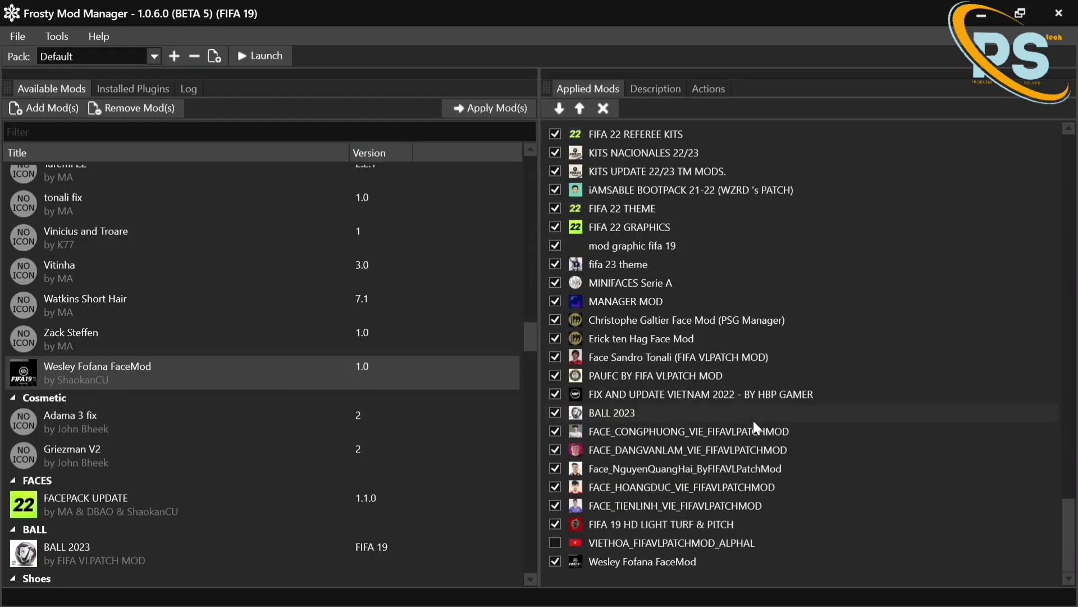
click(661, 565)
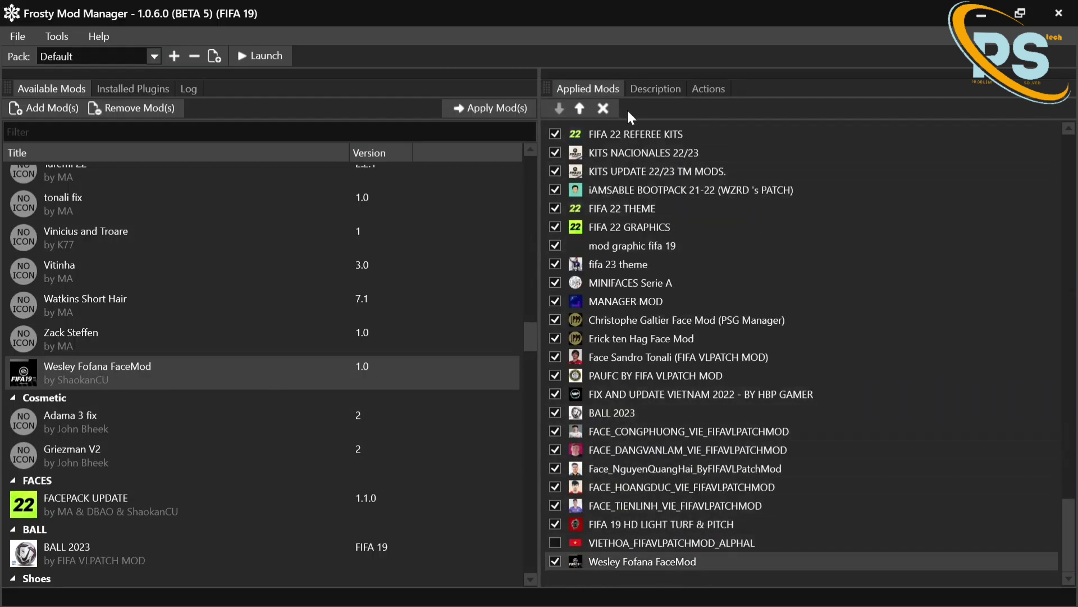
click(581, 109)
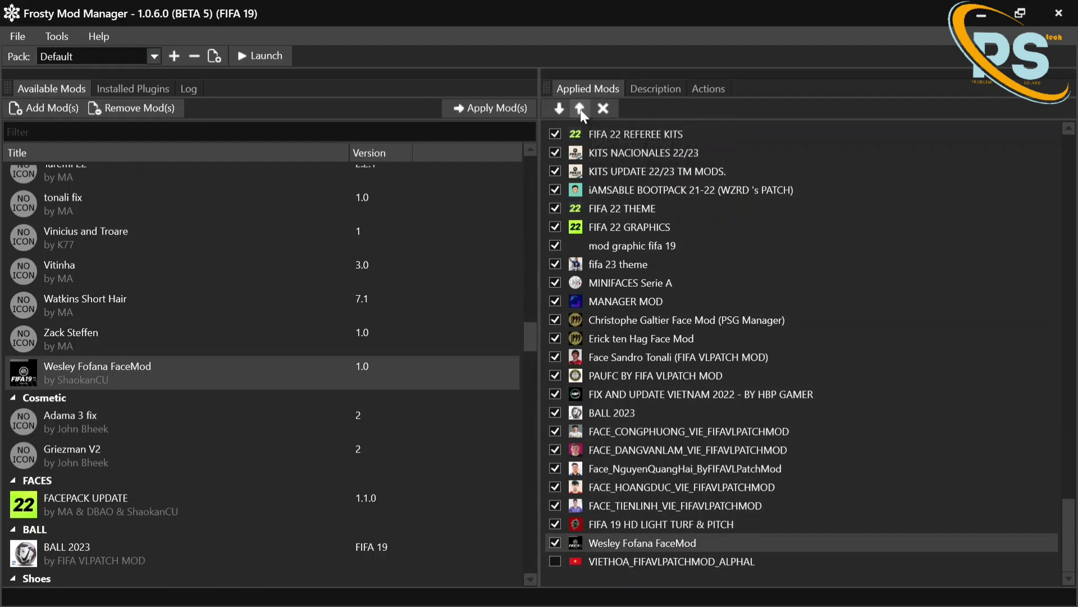
click(581, 109)
click(581, 109)
click(581, 109)
double_click(580, 109)
double_click(581, 109)
double_click(580, 109)
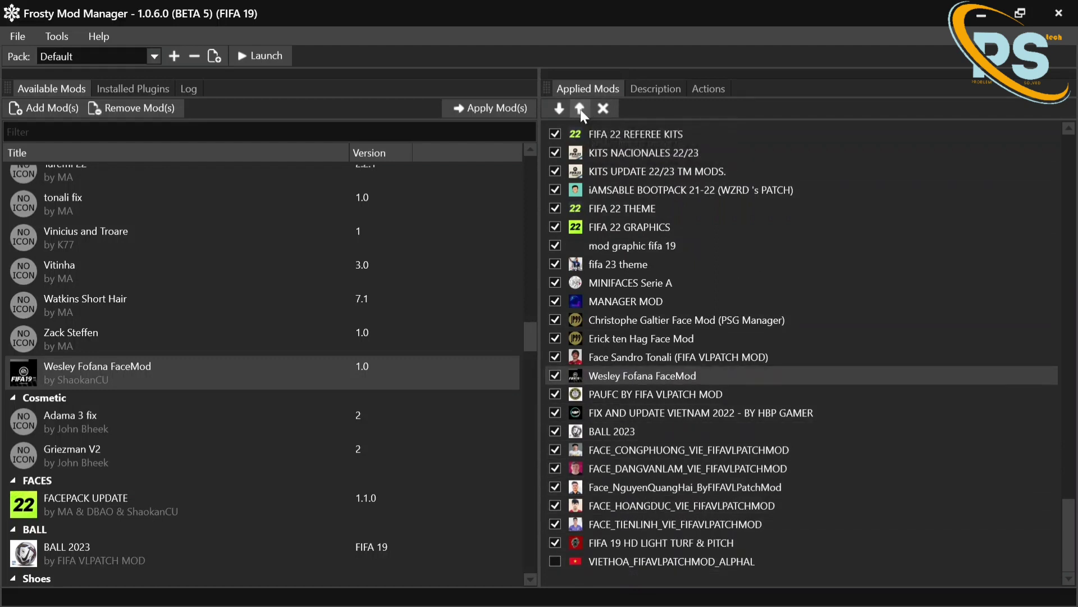
double_click(581, 109)
click(581, 109)
double_click(581, 109)
double_click(581, 109)
click(581, 109)
double_click(581, 109)
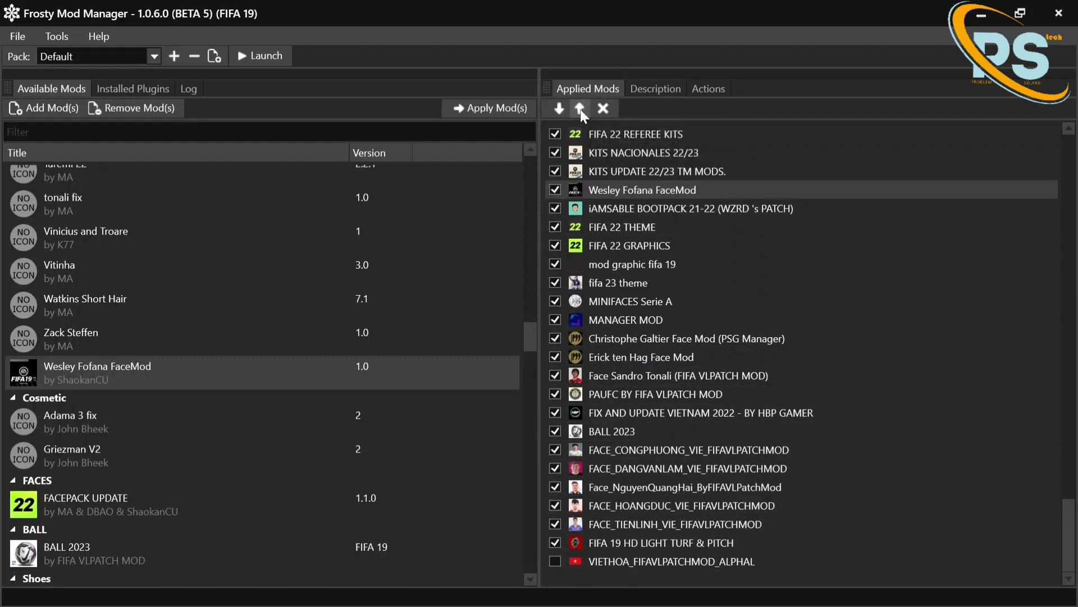
double_click(581, 109)
scroll(625, 283, up, 7)
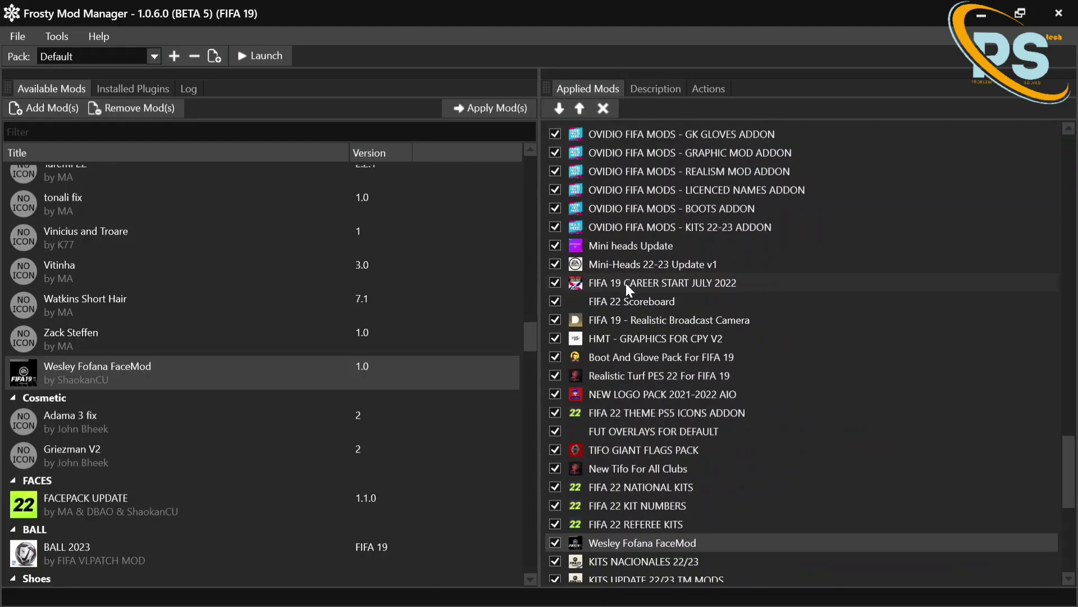
double_click(575, 111)
double_click(574, 111)
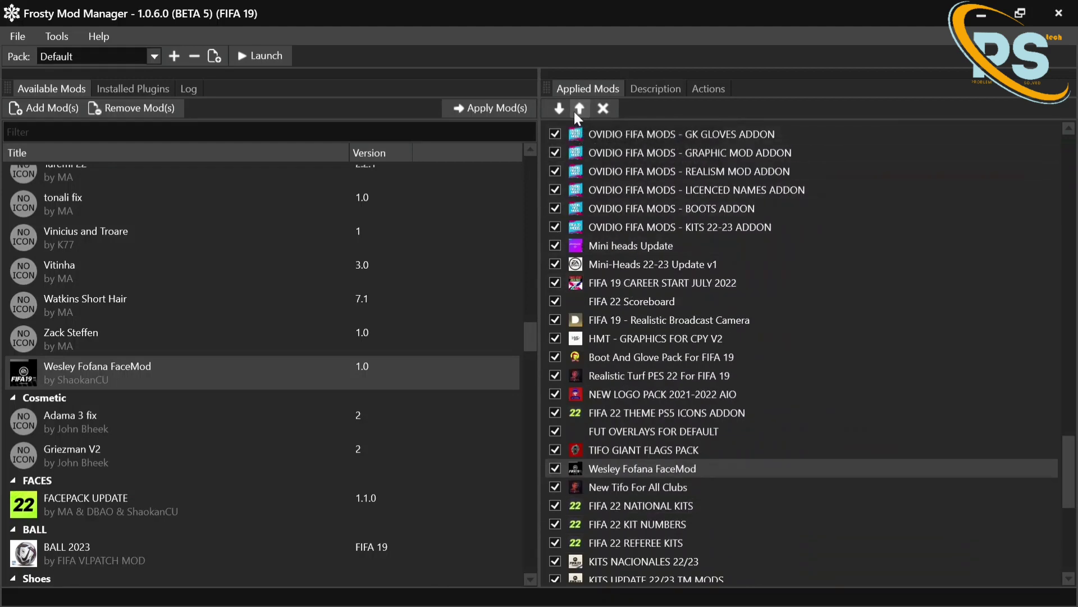
double_click(574, 111)
click(574, 112)
double_click(574, 110)
double_click(575, 110)
double_click(575, 110)
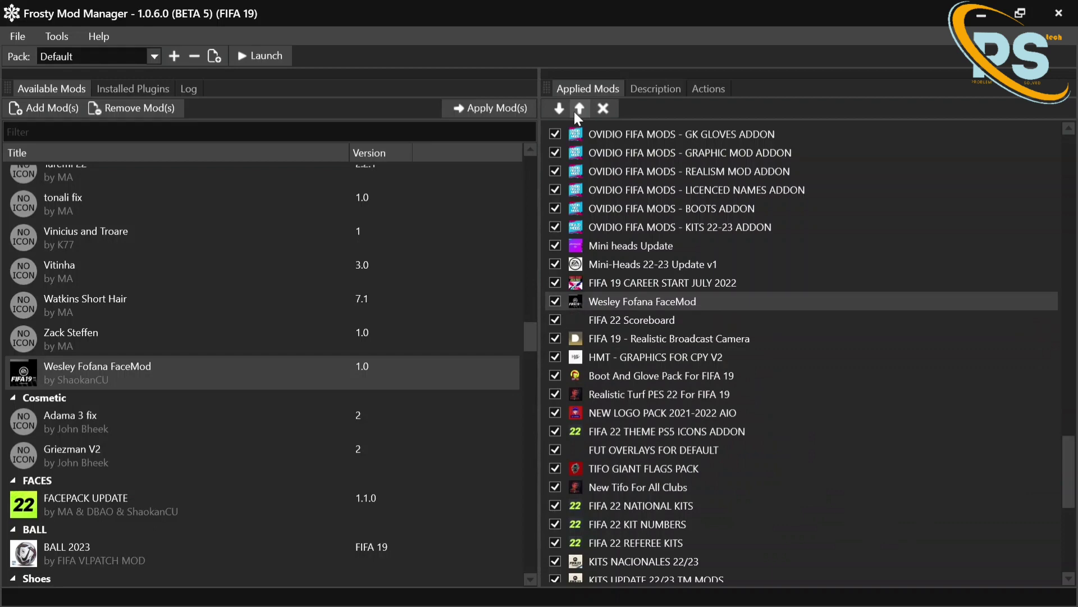
triple_click(575, 110)
double_click(574, 110)
click(574, 110)
scroll(602, 201, up, 3)
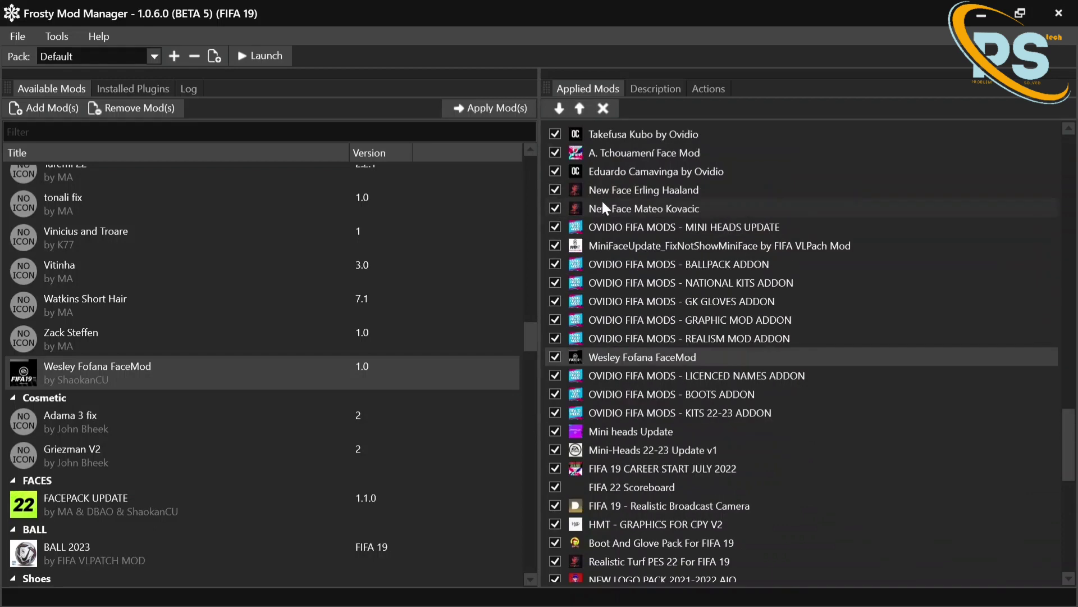
double_click(578, 113)
double_click(578, 113)
double_click(578, 112)
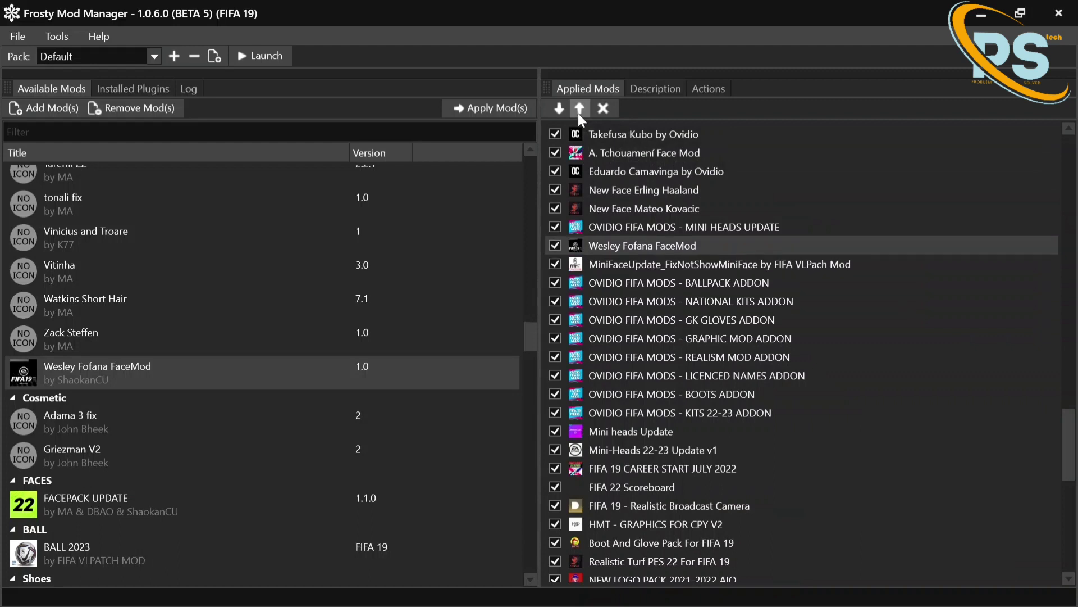
click(578, 113)
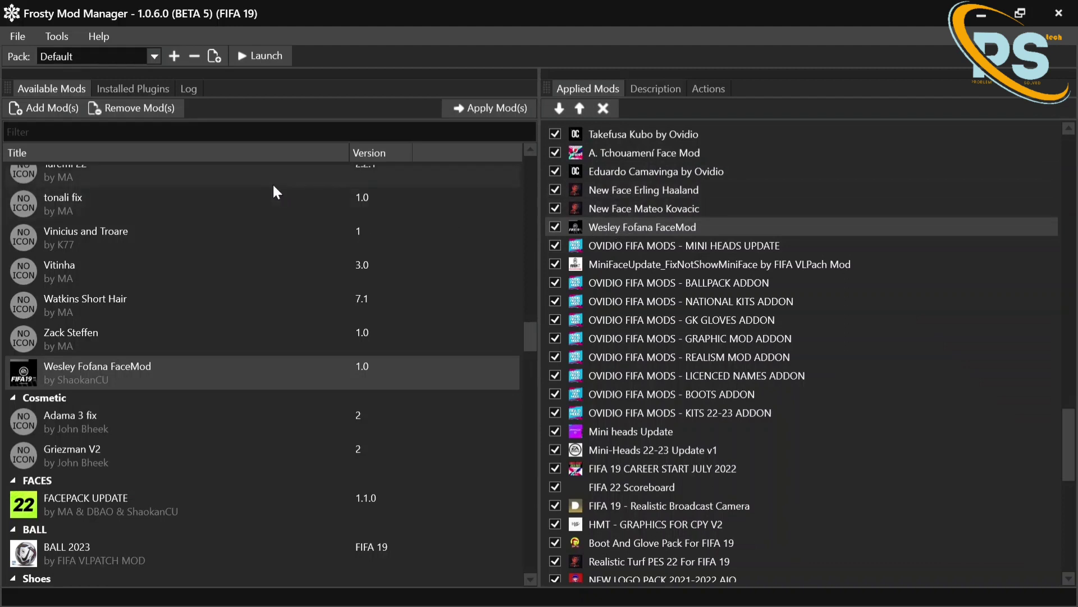
- Add the mod file MINIFACE AIO 22_23 MOD V1.fbmod from New folder on the Desktop and apply it to the Default pack
click(55, 111)
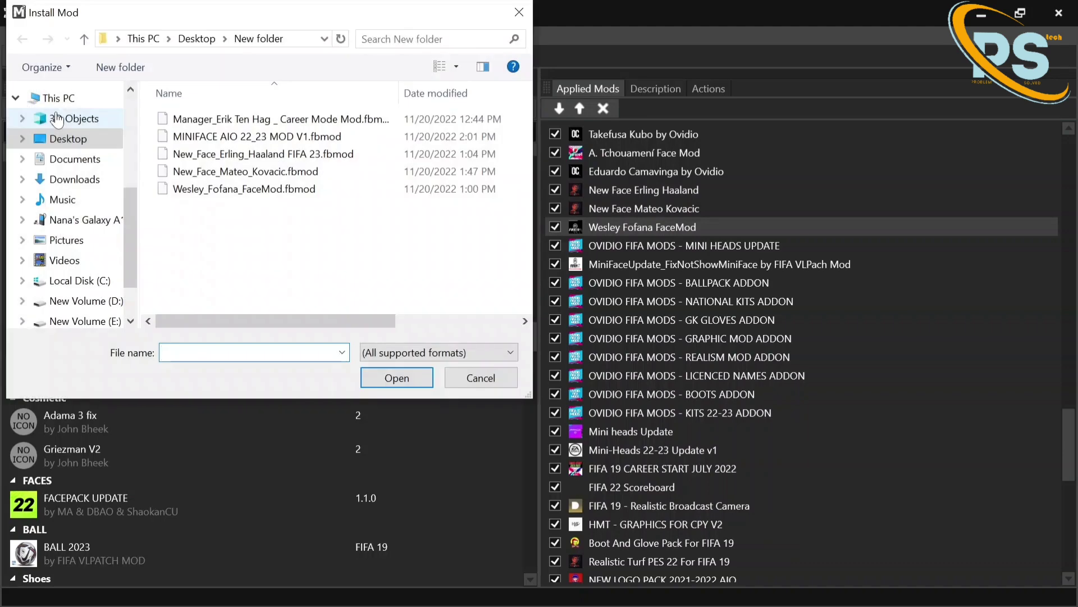
double_click(263, 140)
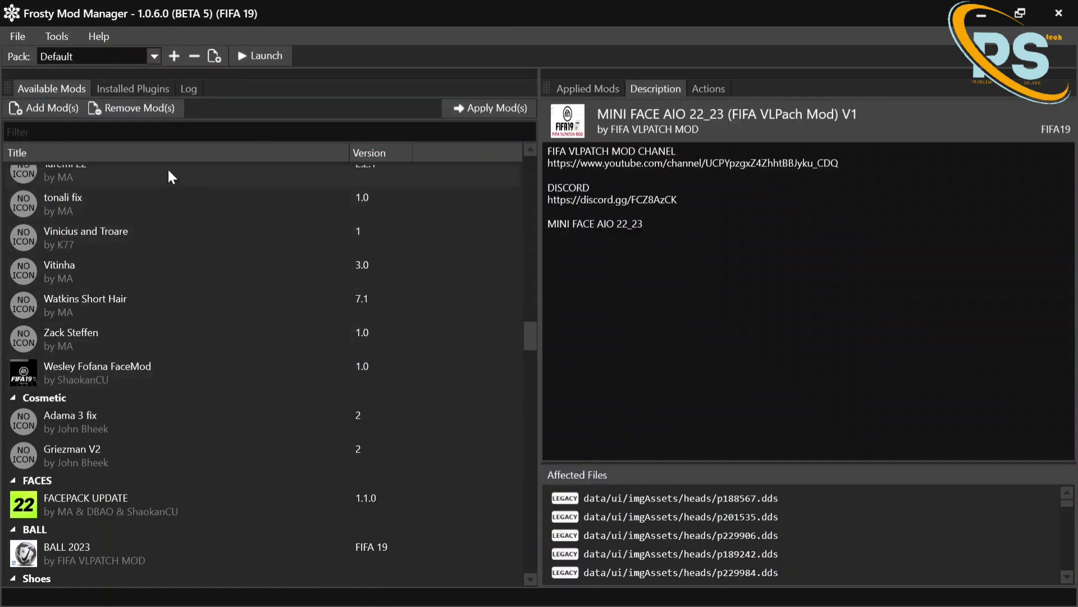
scroll(247, 306, down, 15)
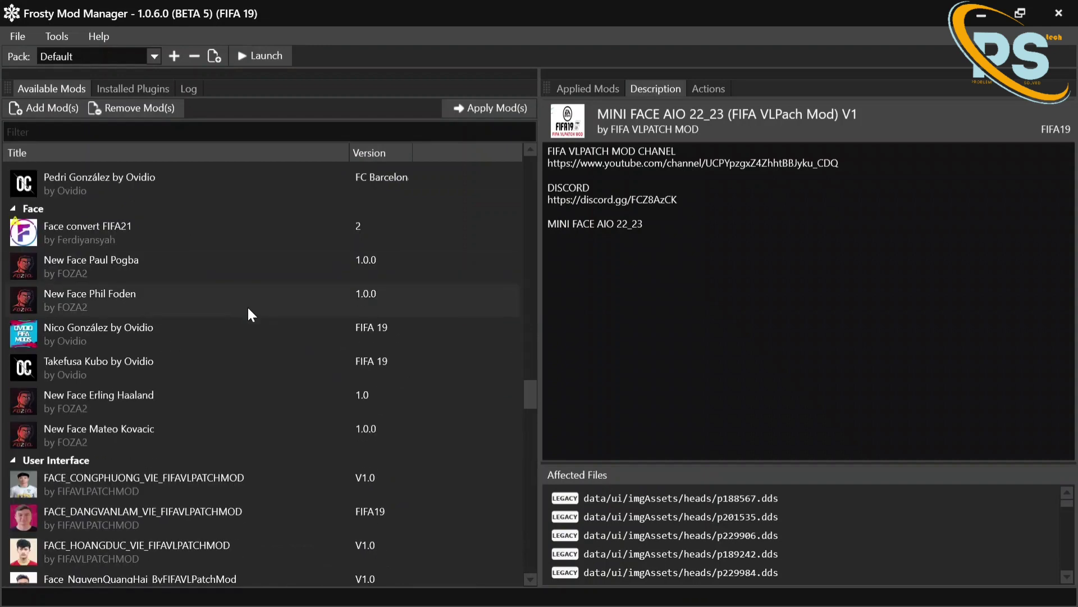
scroll(245, 315, down, 3)
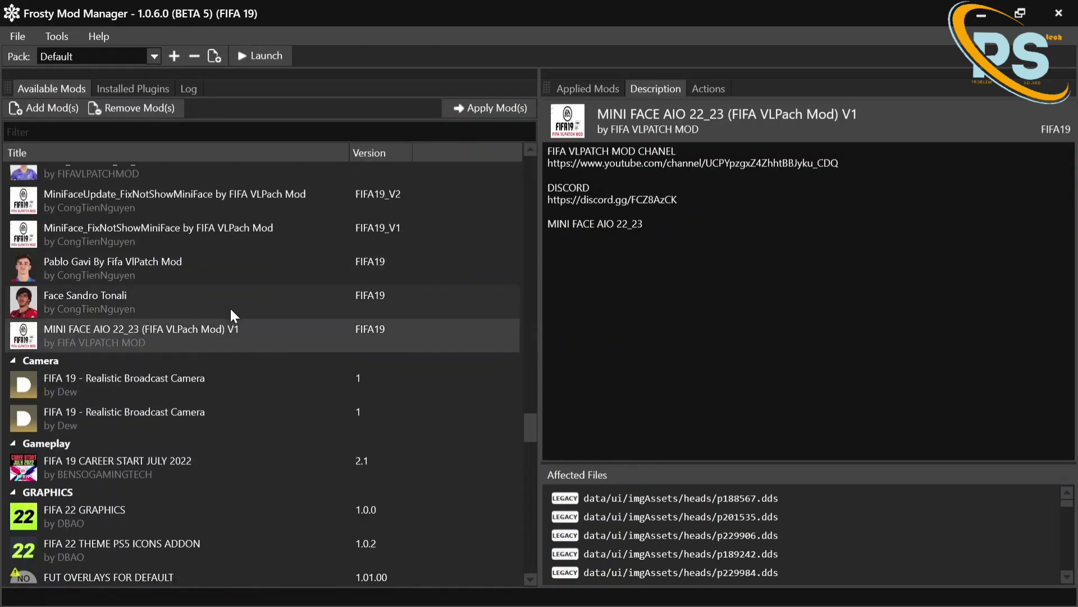
double_click(191, 334)
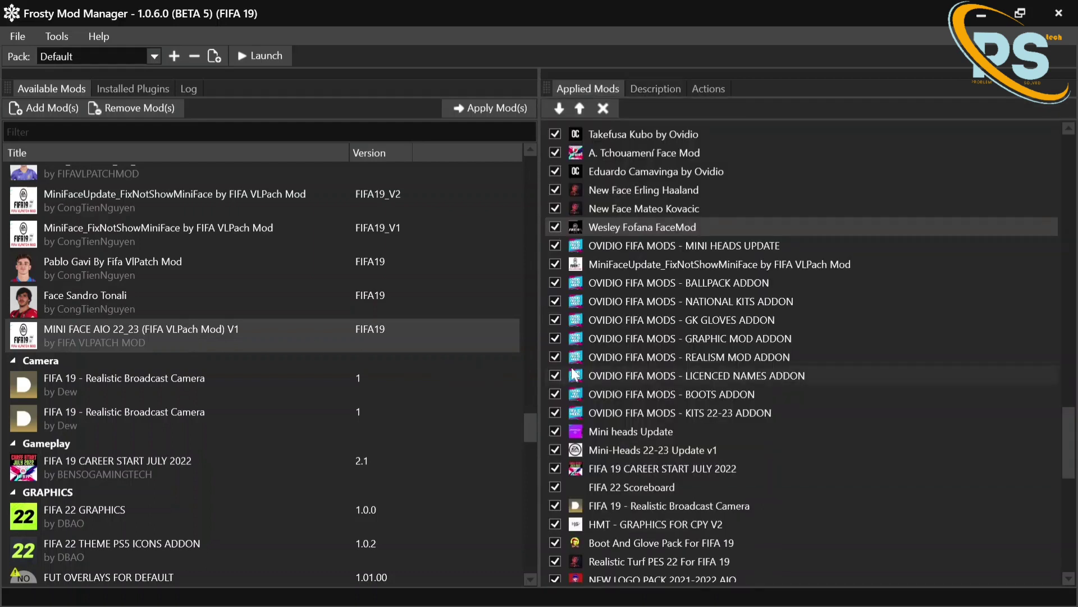
- Move MINI FACE AIO 22_23 (FIFA VLPach Mod) V1 from the end of the applied mods up to directly below MiniFaceUpdate_FixNotShowMiniFace
scroll(651, 380, down, 10)
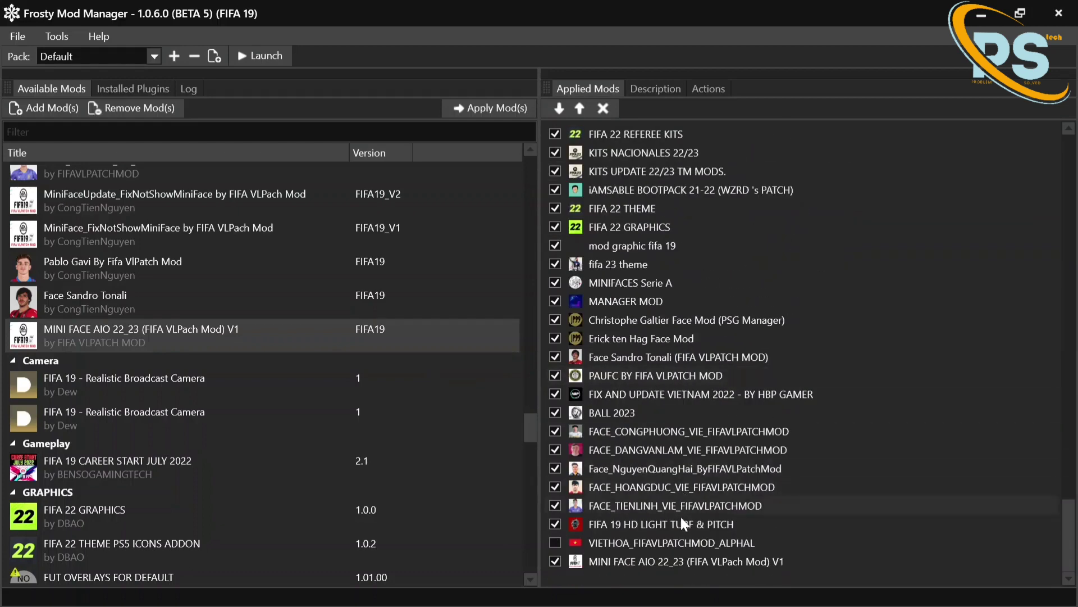
click(645, 564)
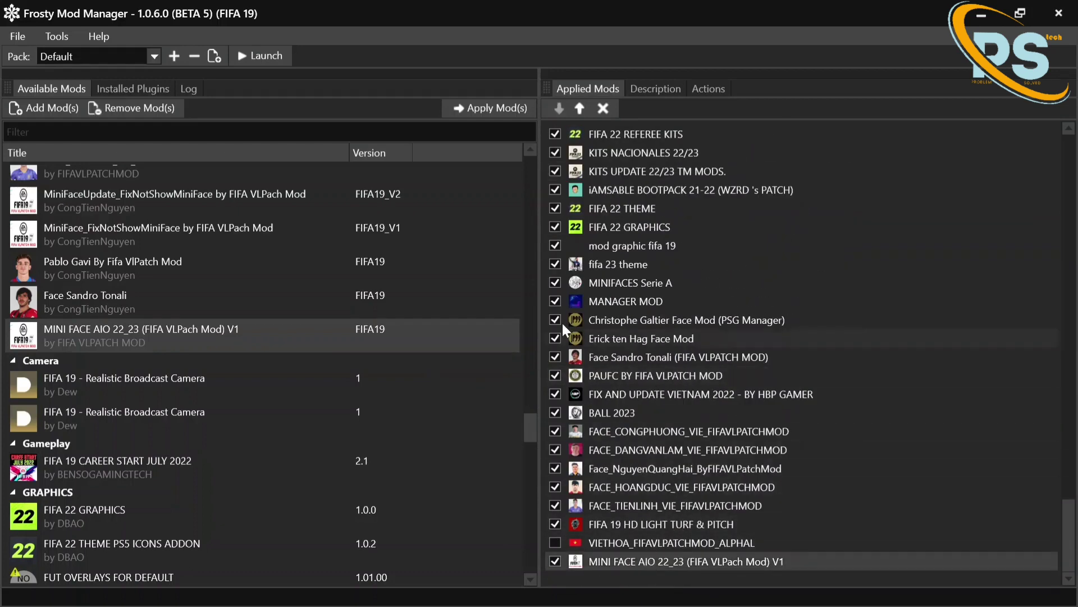
click(577, 108)
click(577, 109)
click(577, 109)
click(578, 108)
click(577, 109)
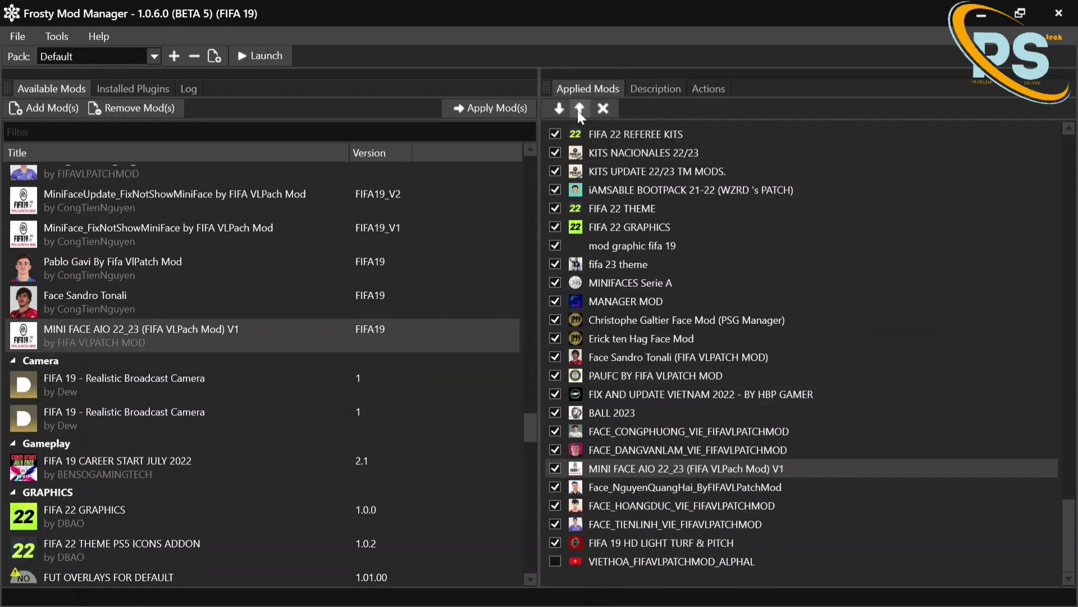
click(578, 108)
click(577, 109)
double_click(579, 108)
triple_click(579, 108)
double_click(579, 109)
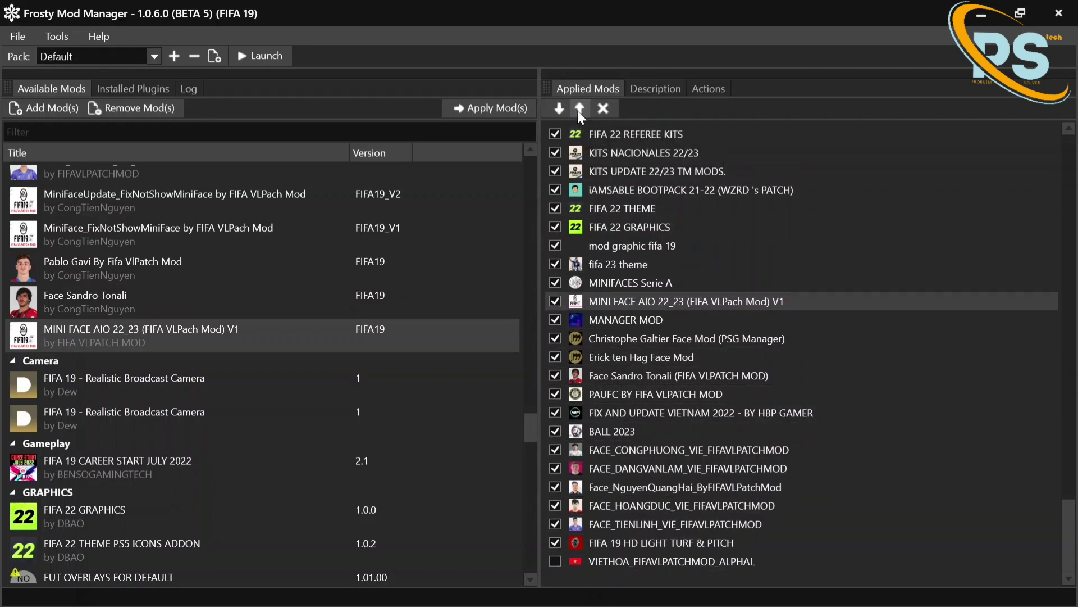
triple_click(579, 108)
double_click(577, 109)
click(578, 109)
scroll(635, 311, up, 6)
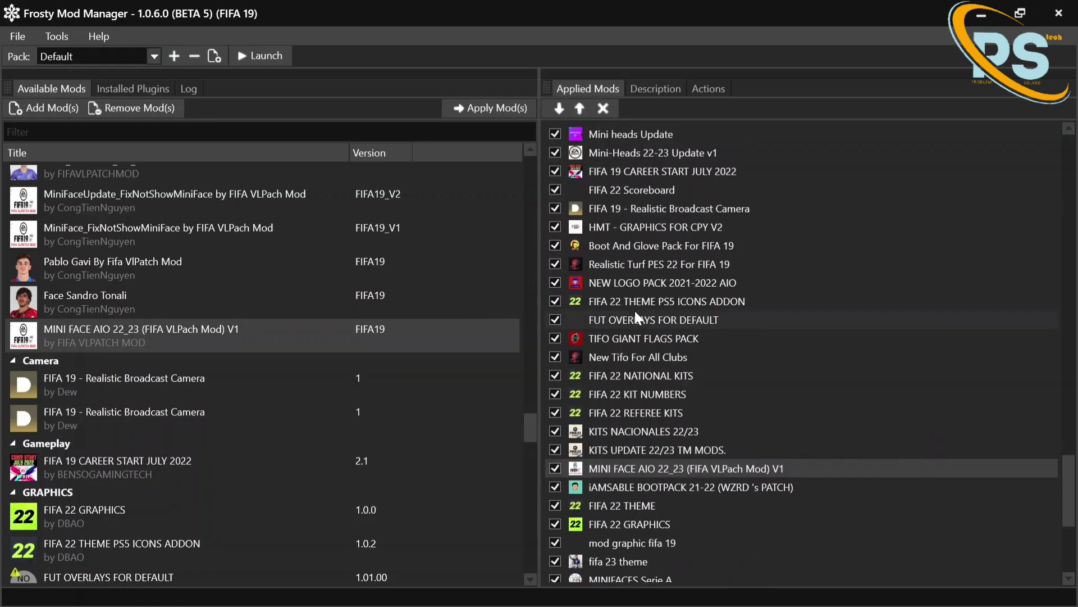
double_click(578, 110)
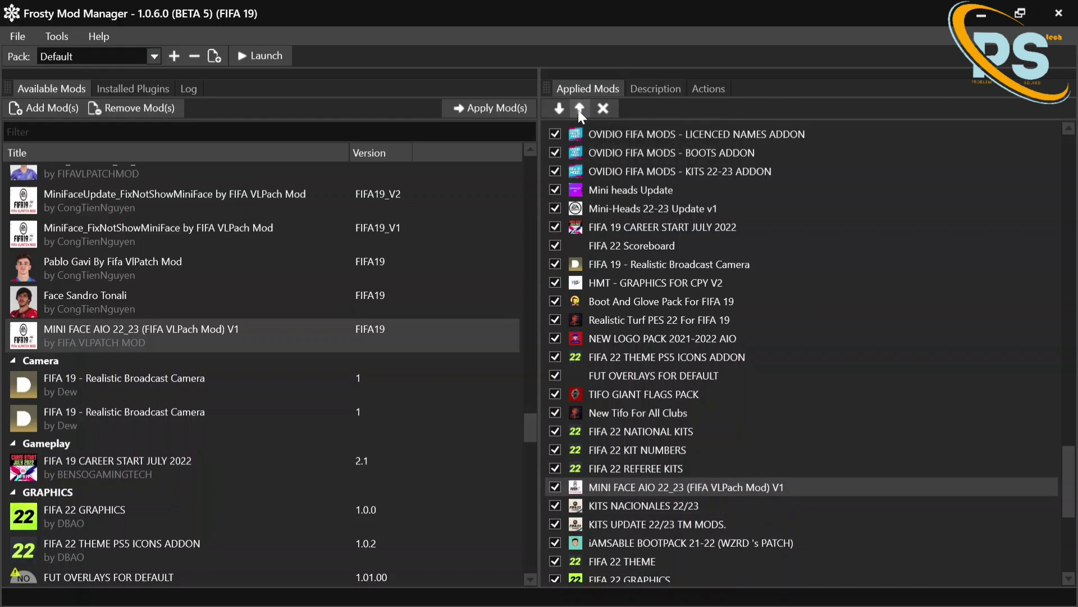
double_click(578, 109)
double_click(578, 110)
double_click(578, 110)
double_click(578, 110)
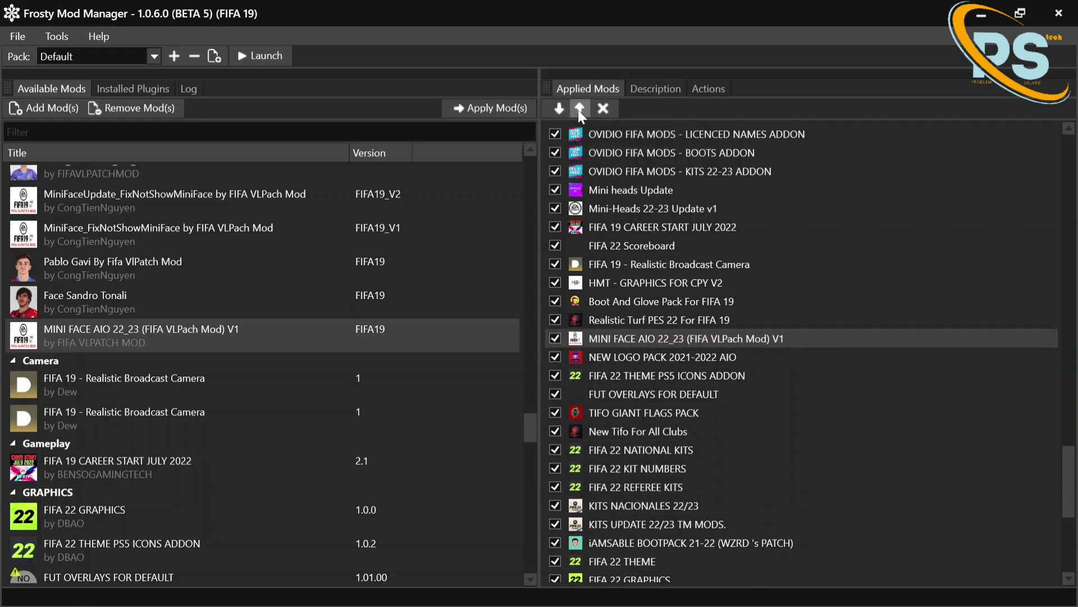
click(578, 109)
click(578, 109)
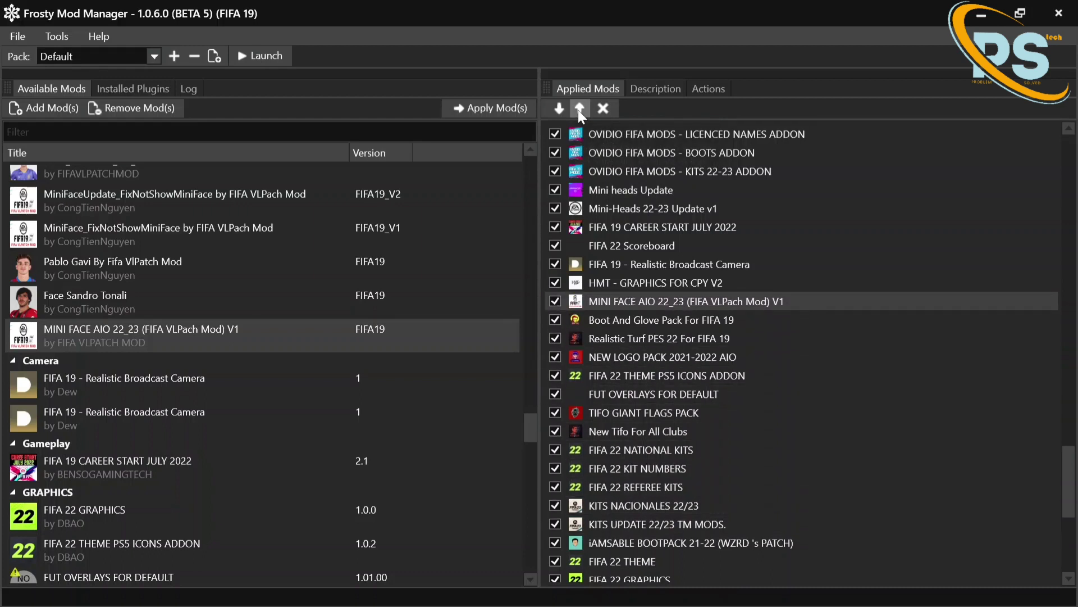
click(578, 110)
click(578, 110)
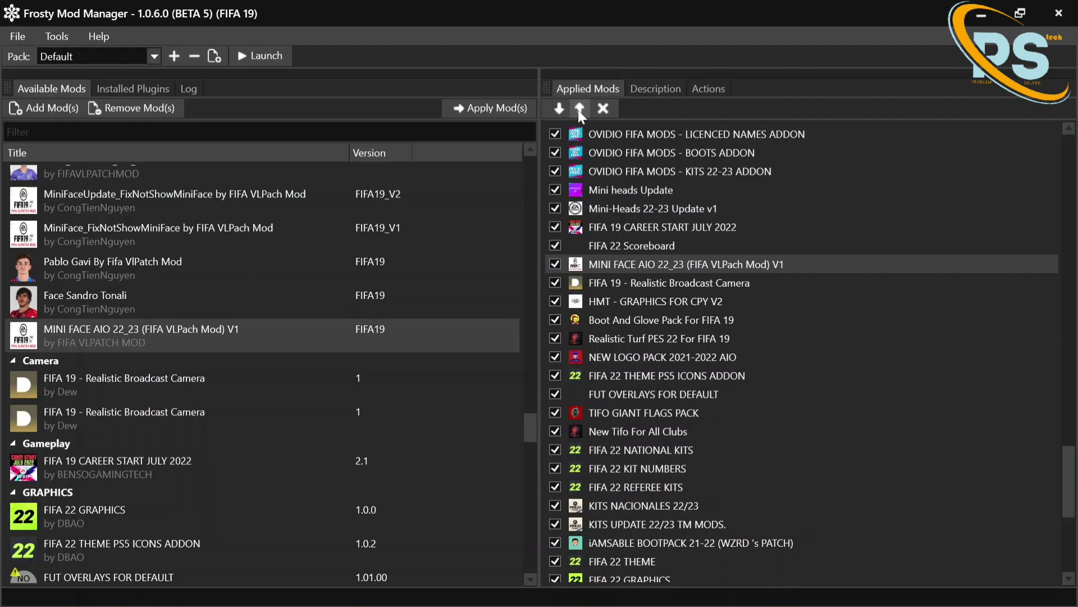
double_click(578, 109)
click(578, 110)
scroll(628, 269, up, 5)
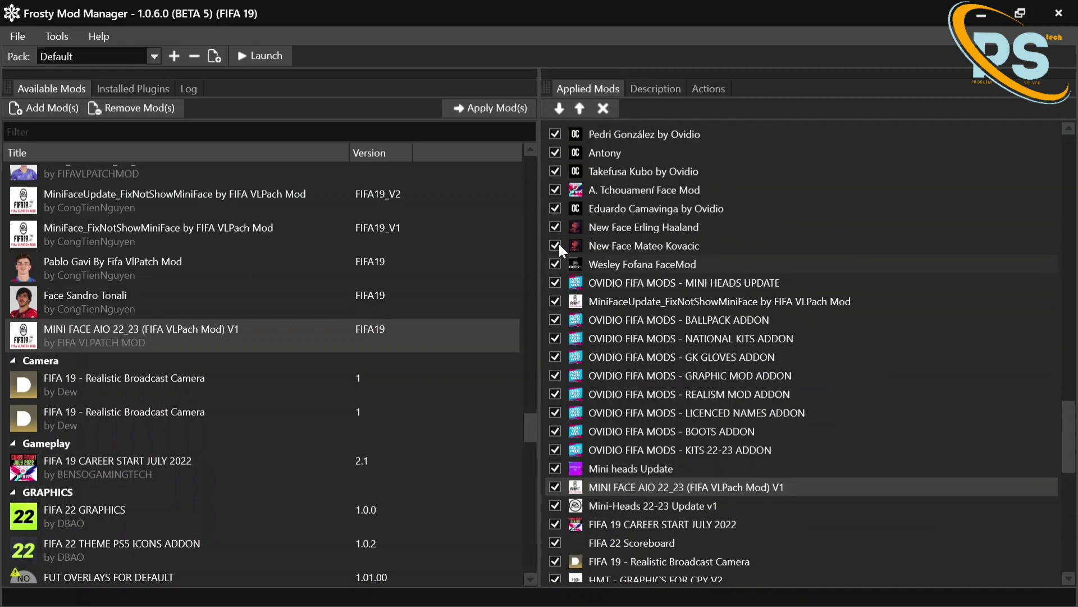
double_click(574, 113)
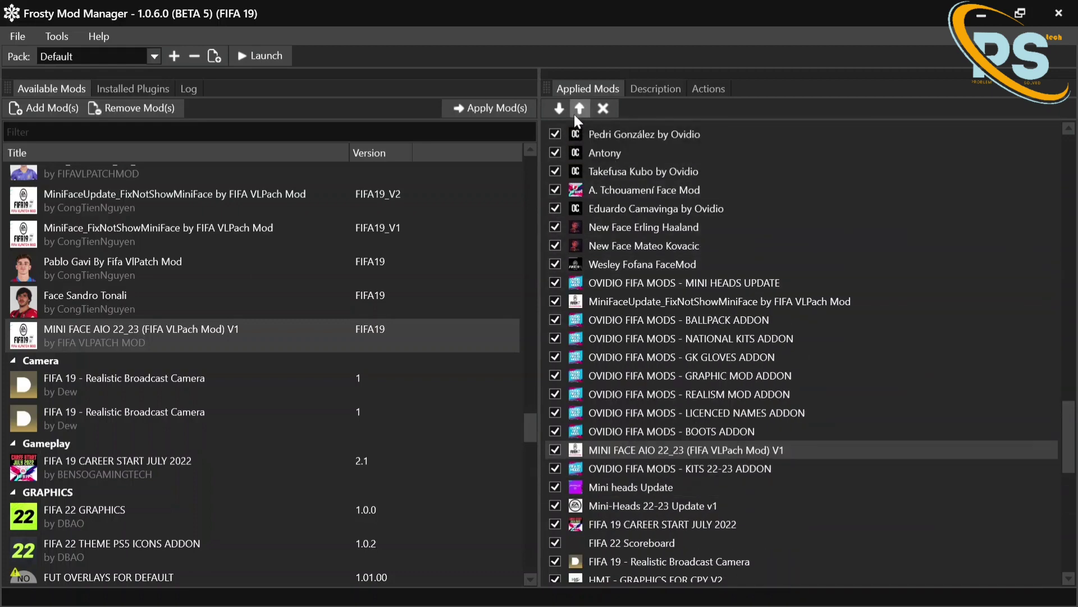
double_click(574, 113)
click(574, 113)
click(574, 113)
click(574, 112)
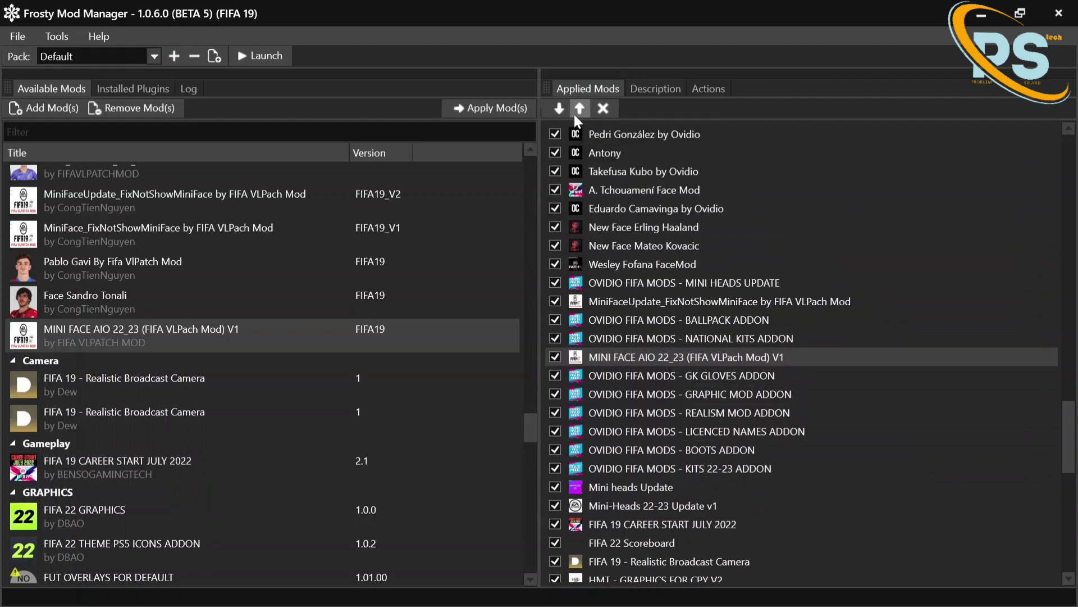
click(574, 113)
click(574, 113)
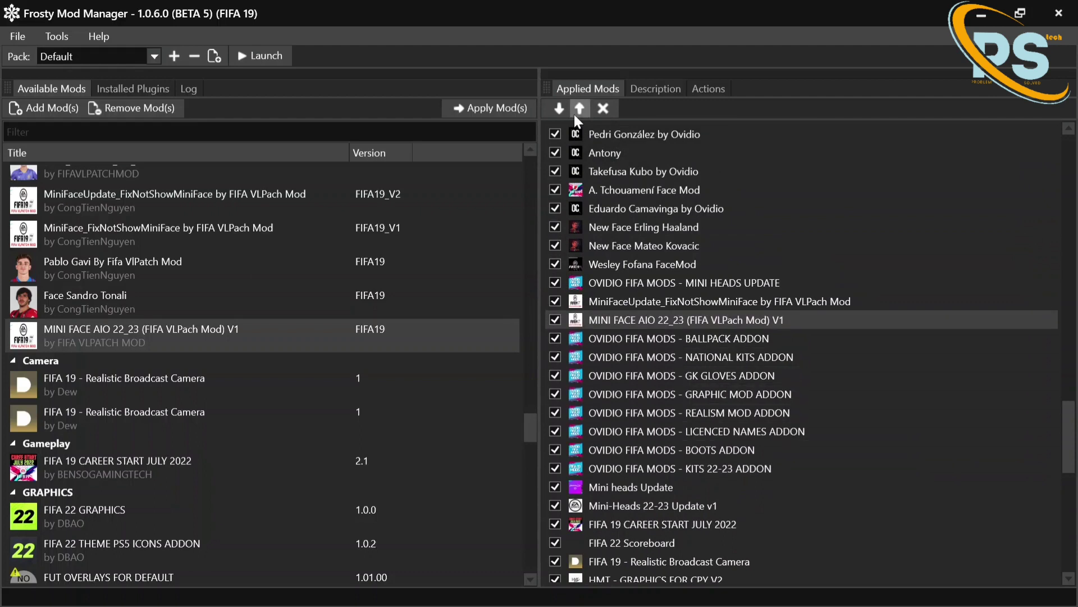
- Remove MiniFaceUpdate_FixNotShowMiniFace by FIFA VLPach Mod from the applied mods
click(621, 304)
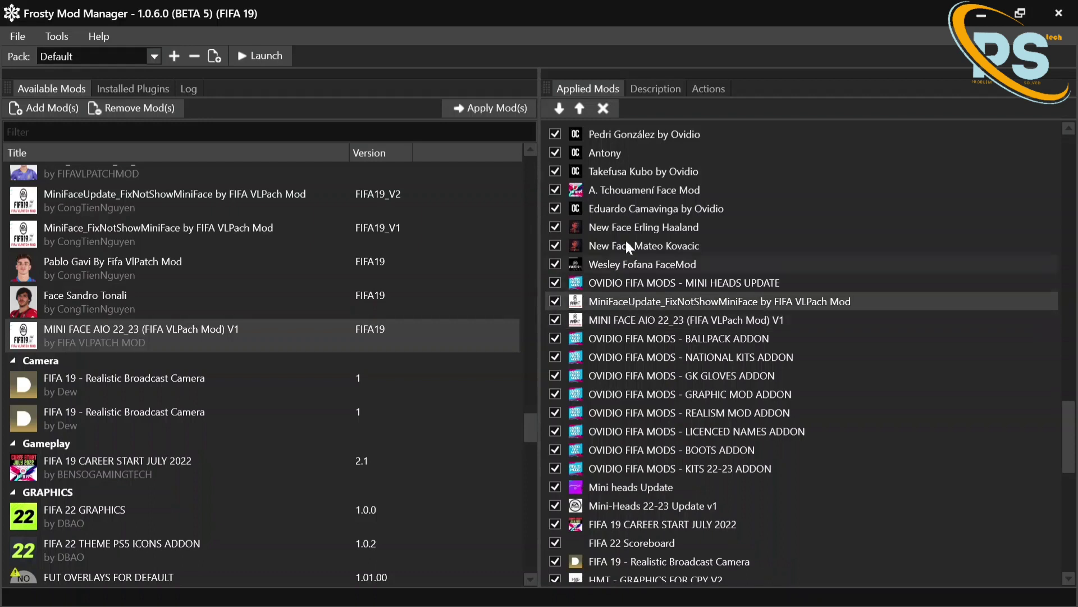
click(601, 110)
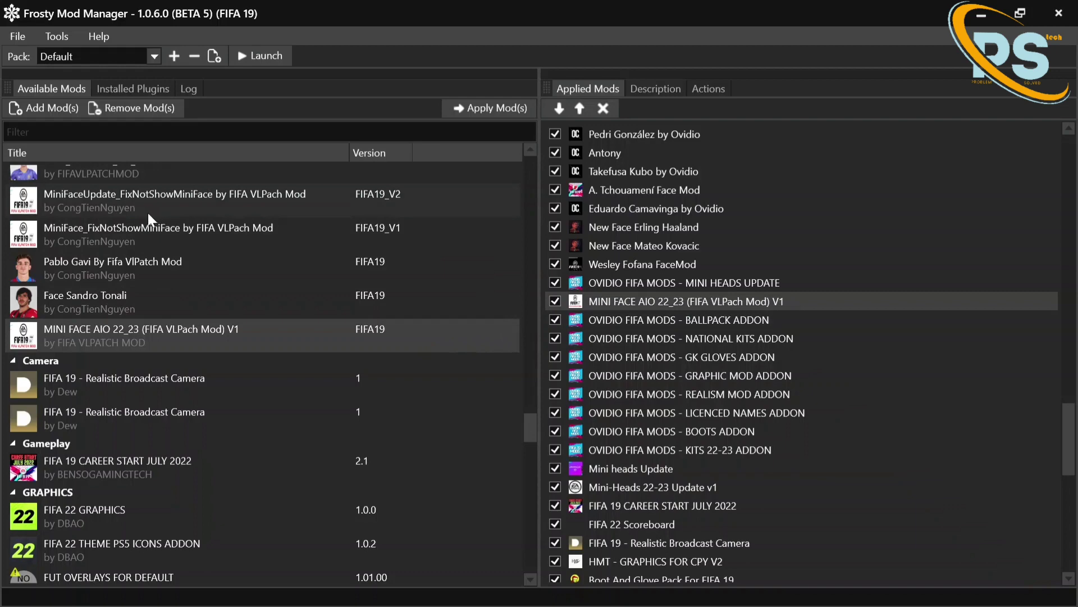
- Add the Manager_Erik Ten Hag _ Career Mode Mod file from New folder on the Desktop and apply it to the Default pack
click(49, 109)
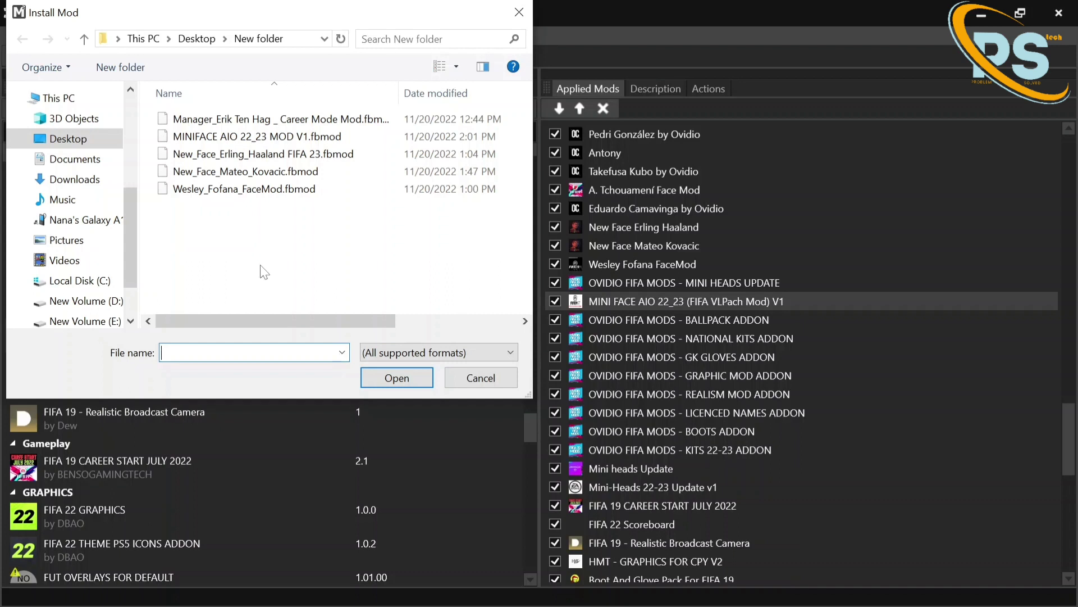
double_click(305, 120)
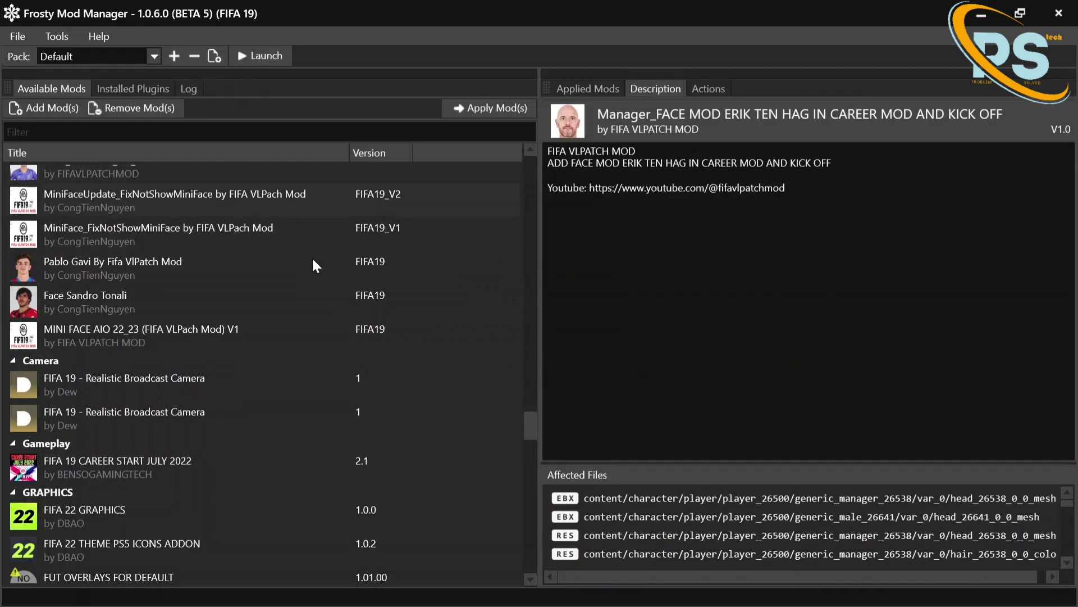
scroll(296, 319, down, 15)
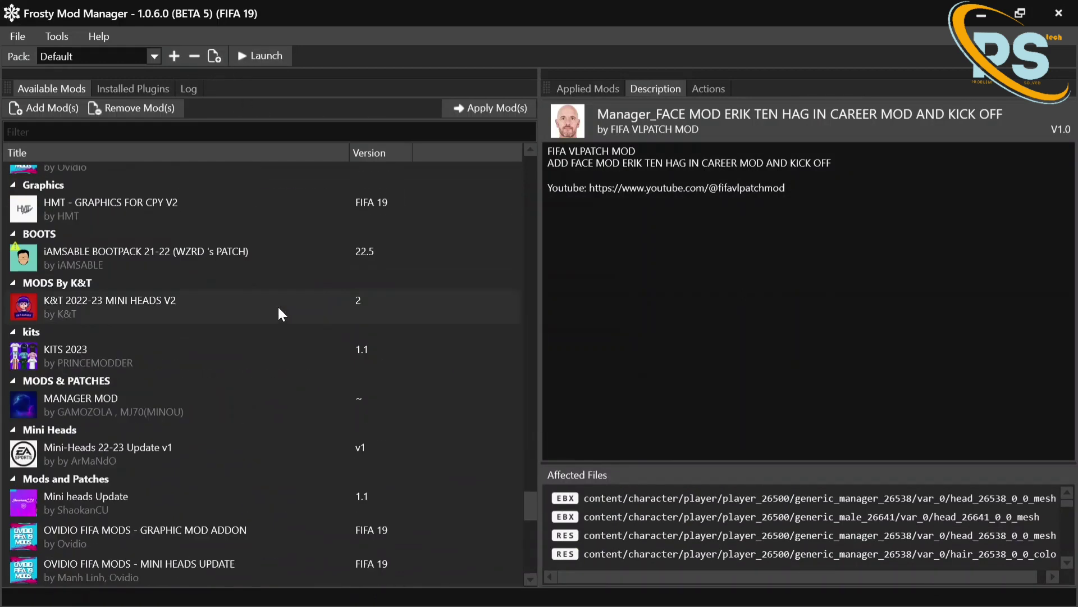
scroll(280, 313, down, 4)
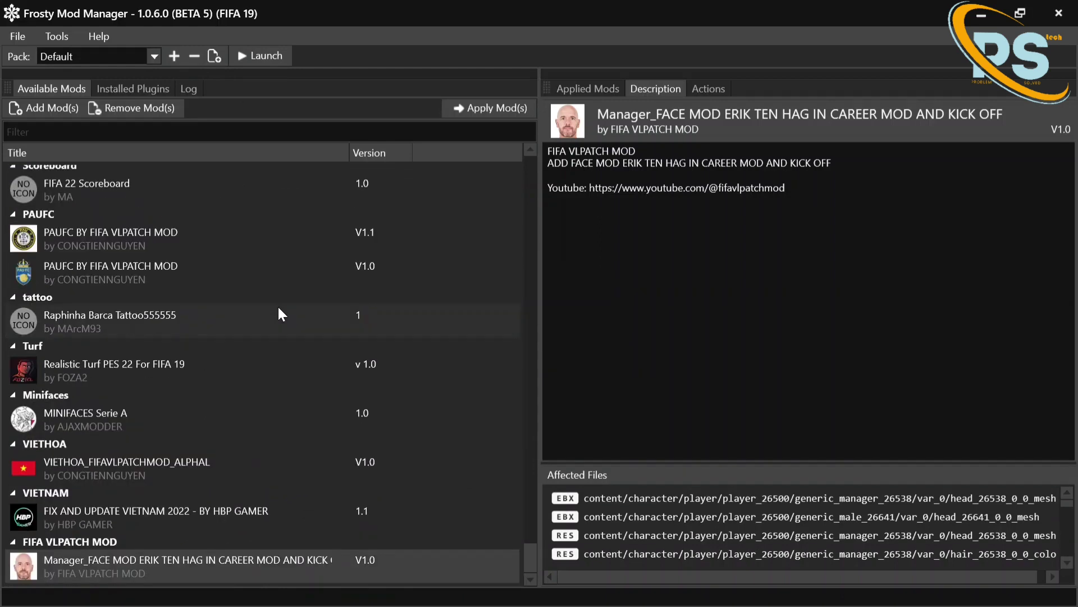
double_click(319, 566)
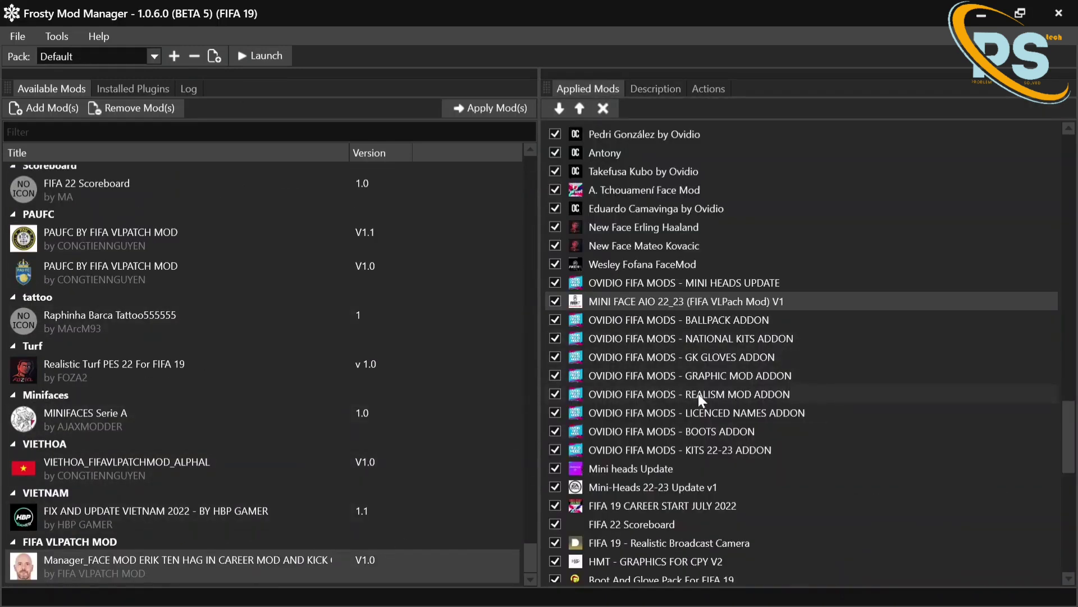
- Move the Manager_FACE MOD ERIK TEN HAG mod from the end of the applied mods up to directly below MINIFACES Serie A
scroll(696, 385, down, 10)
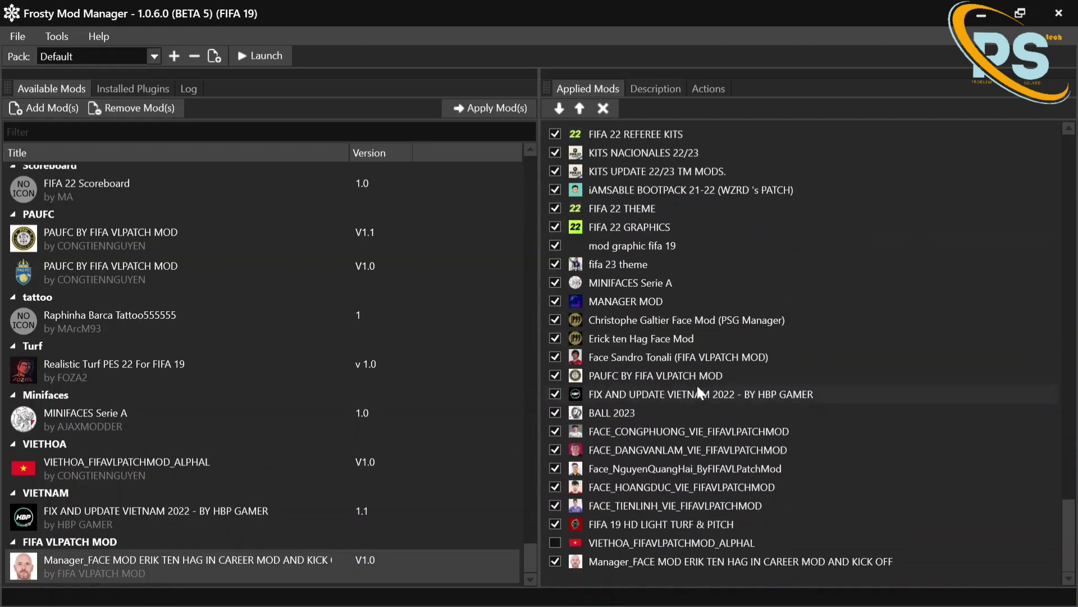
click(663, 567)
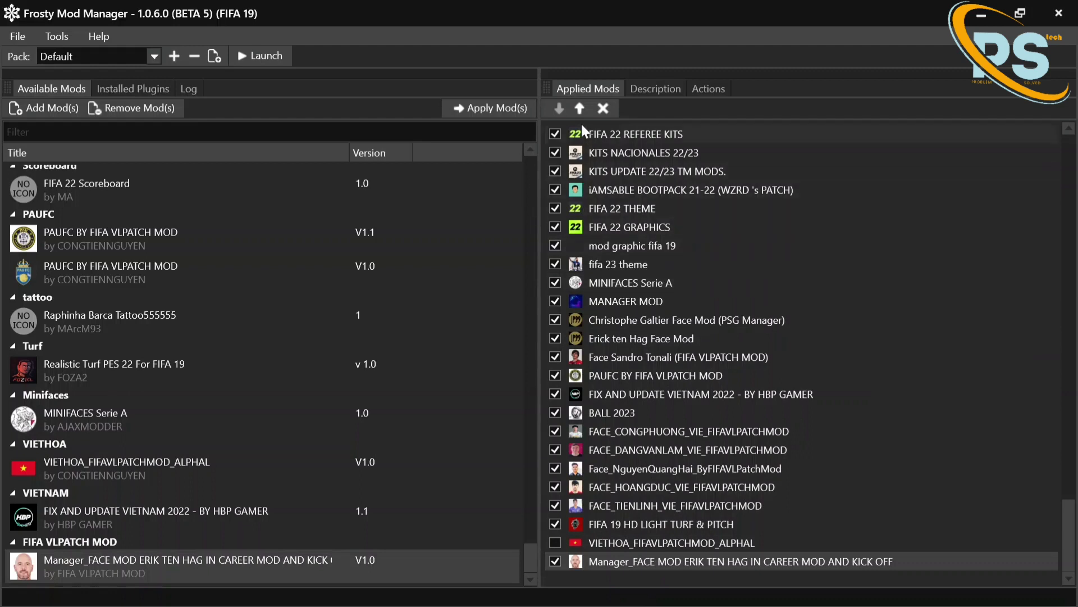
click(582, 107)
click(582, 107)
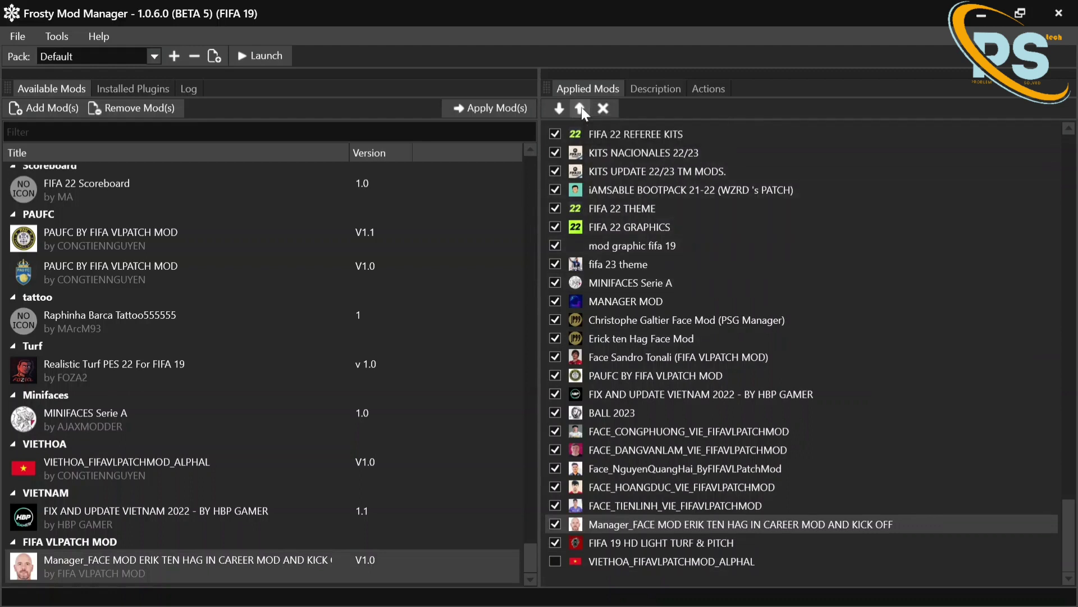
click(582, 107)
click(581, 106)
click(582, 107)
click(581, 107)
click(582, 106)
click(581, 107)
click(581, 107)
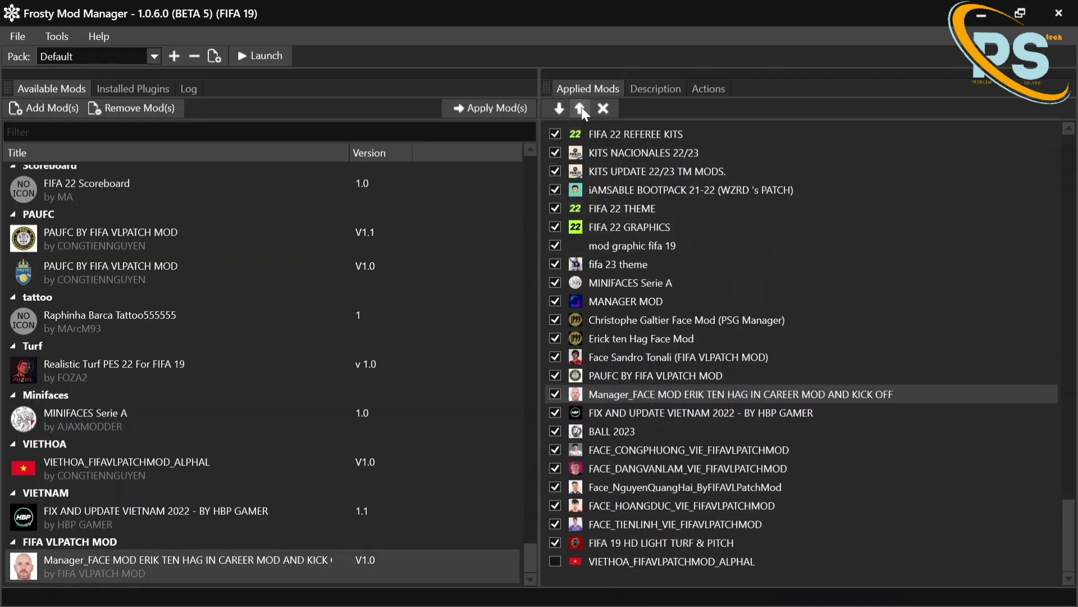
click(581, 107)
click(581, 107)
click(581, 107)
click(581, 106)
click(581, 107)
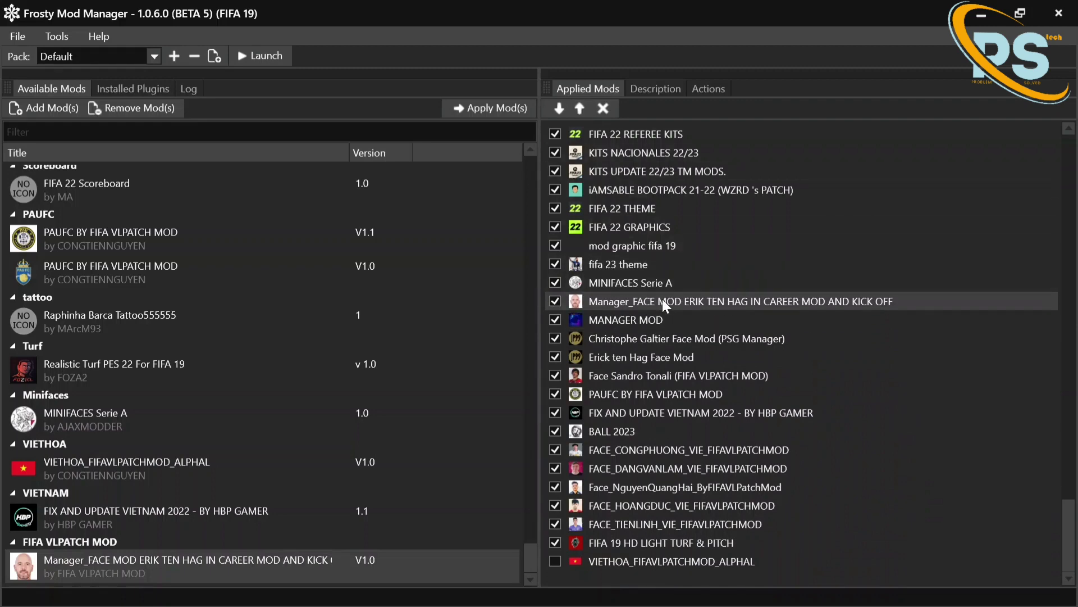
- Move the Manager_FACE MOD ERIK TEN HAG mod further up the applied mods to directly below KITS NACIONALES 22/23
scroll(662, 299, up, 5)
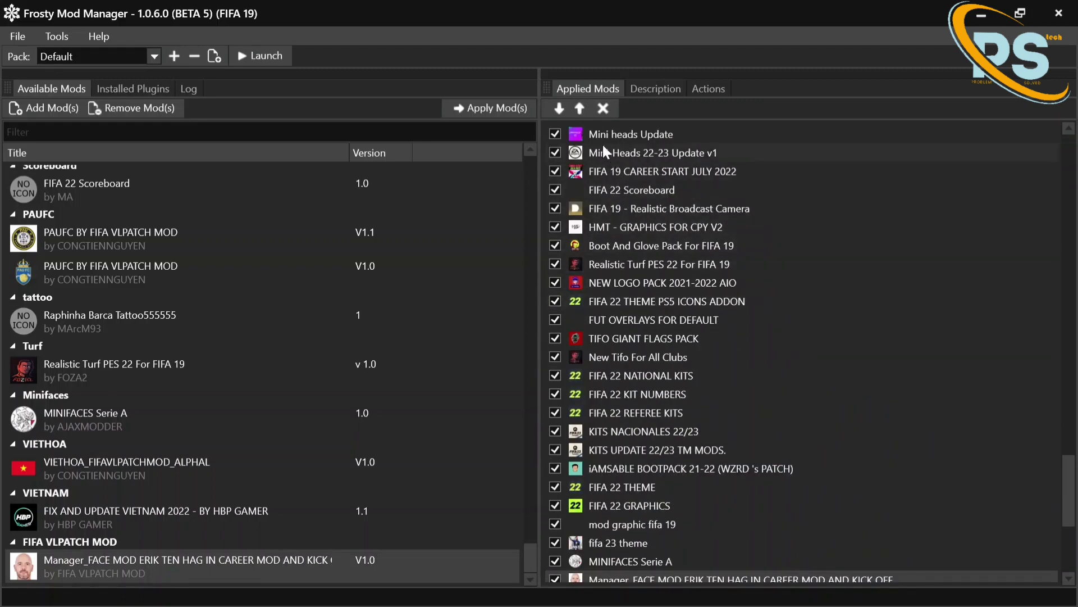
click(587, 109)
click(588, 110)
click(588, 110)
click(588, 109)
click(587, 110)
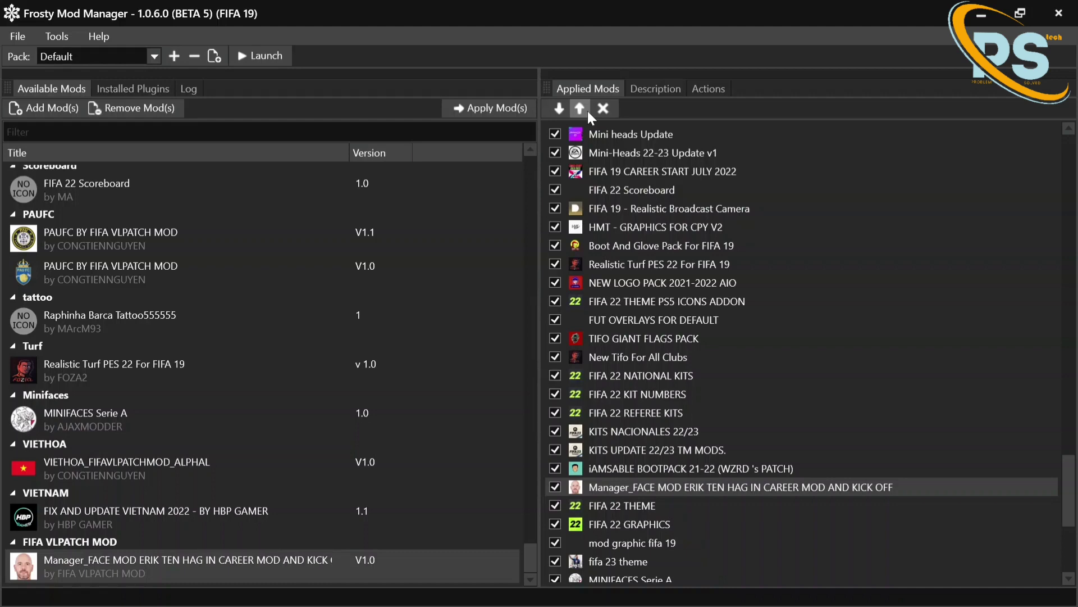
click(587, 109)
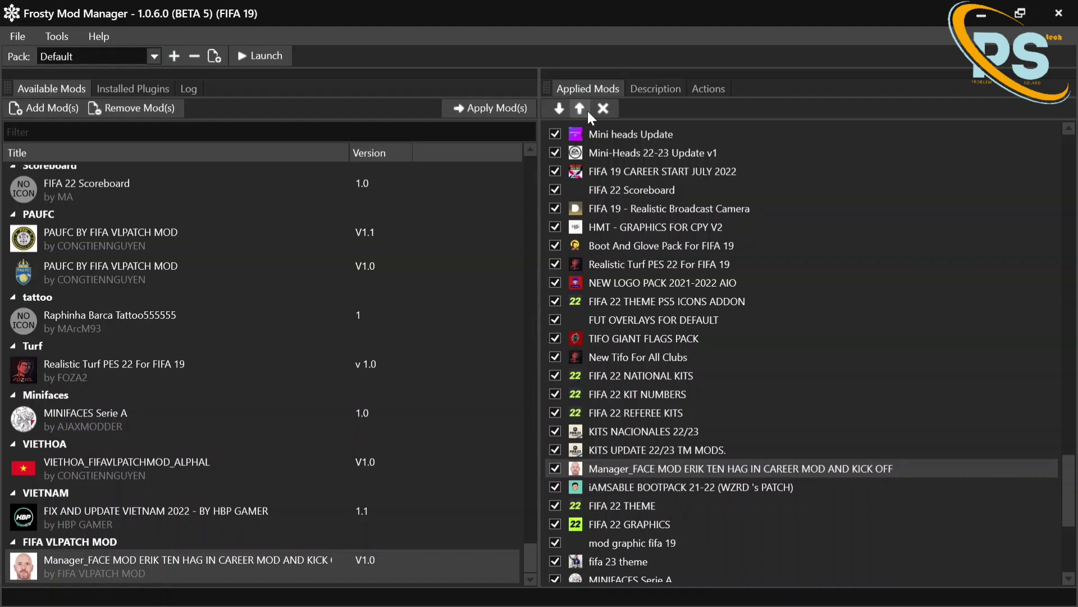
click(587, 109)
scroll(730, 314, up, 5)
scroll(730, 315, down, 5)
scroll(732, 322, down, 5)
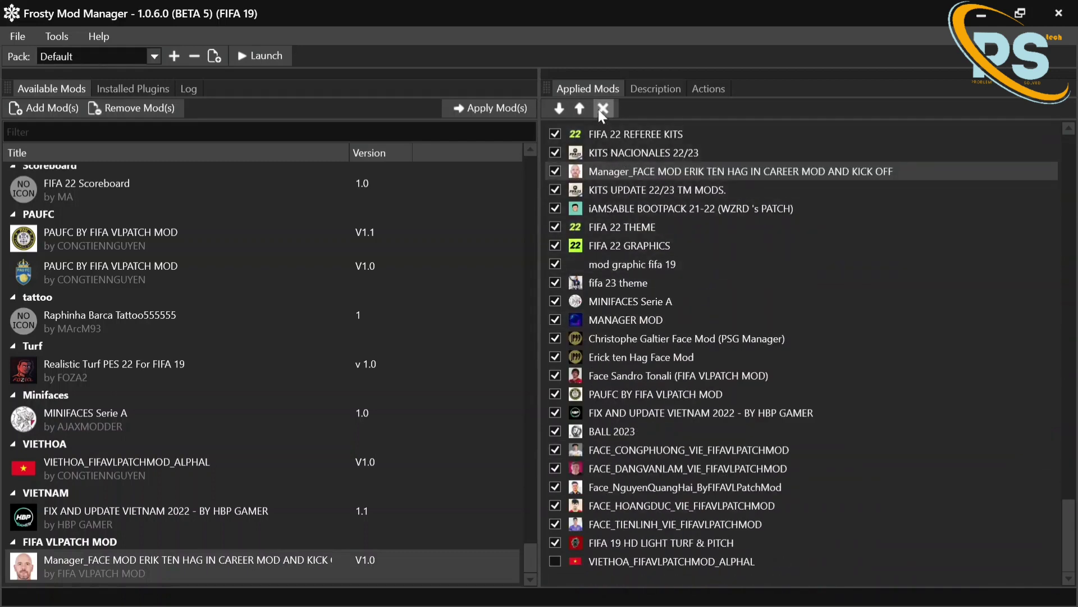
- Move the Manager_FACE MOD ERIK TEN HAG mod down the applied mods to directly below Christophe Galtier Face Mod (PSG Manager)
click(559, 109)
click(559, 109)
click(559, 109)
click(558, 109)
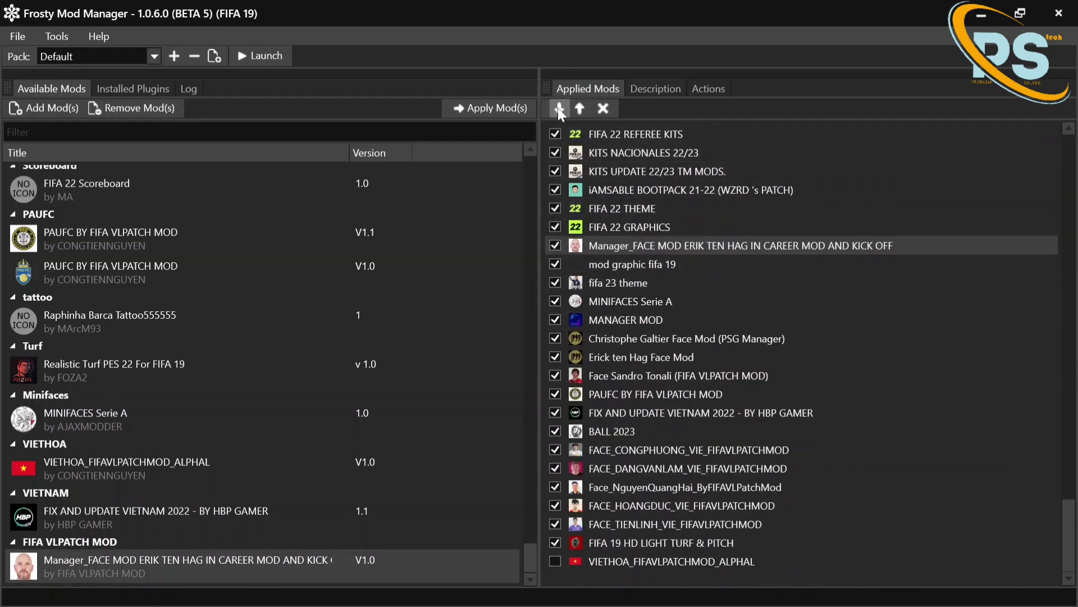
click(559, 109)
click(559, 109)
click(559, 109)
click(559, 109)
click(558, 109)
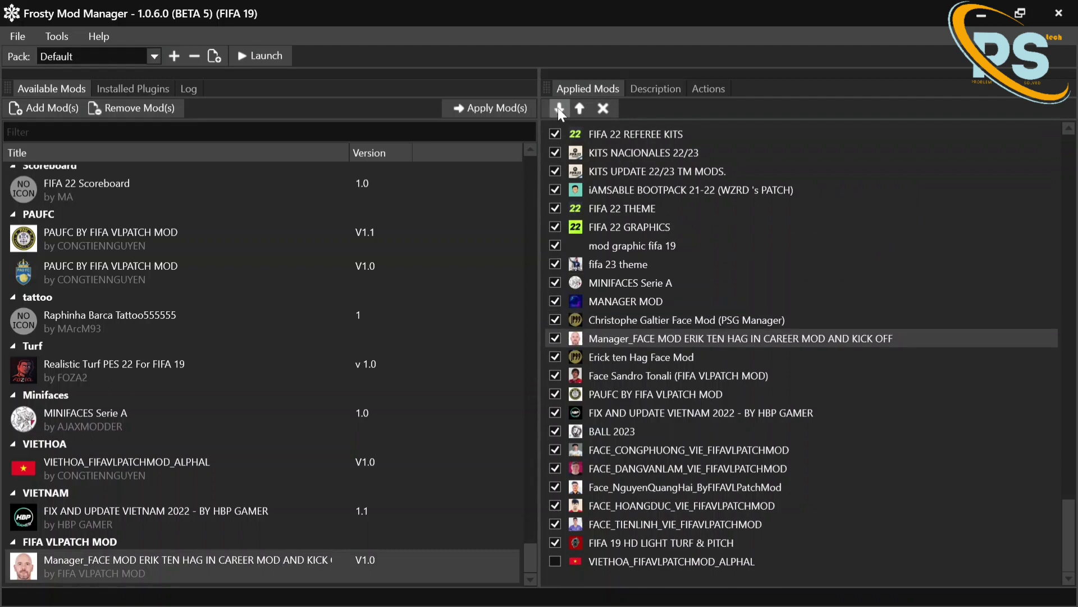
- Move the Manager_FACE MOD ERIK TEN HAG mod up one place in the applied mods to directly below MANAGER MOD
click(629, 319)
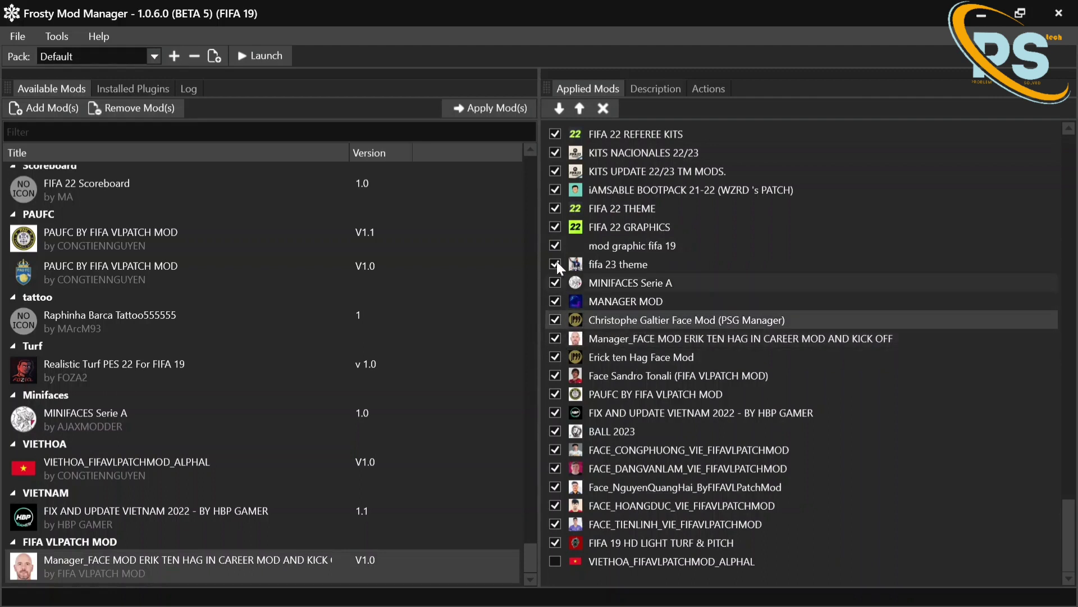
click(572, 110)
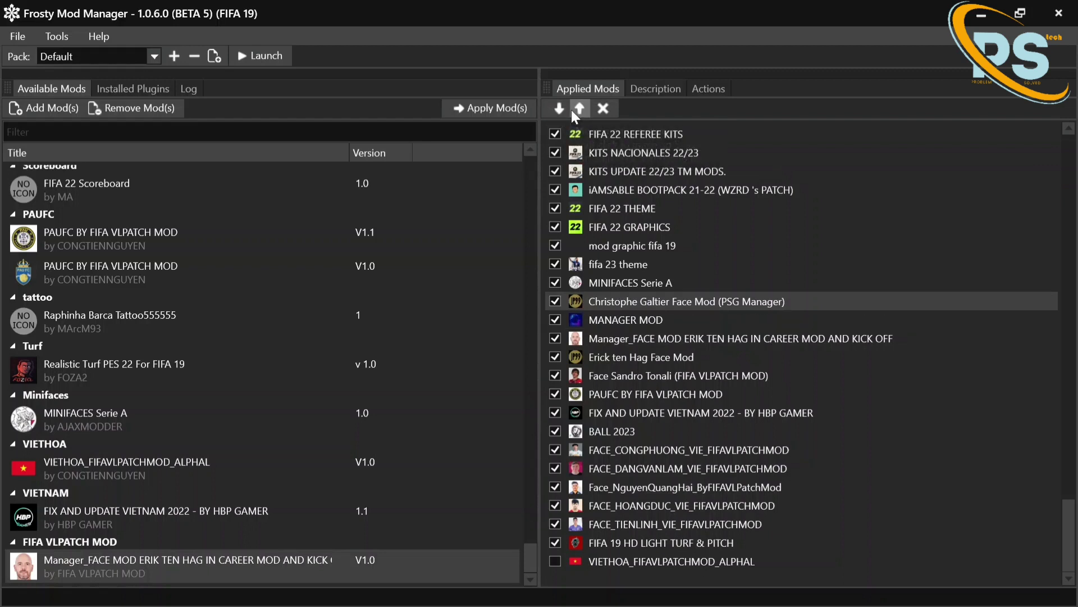
click(562, 101)
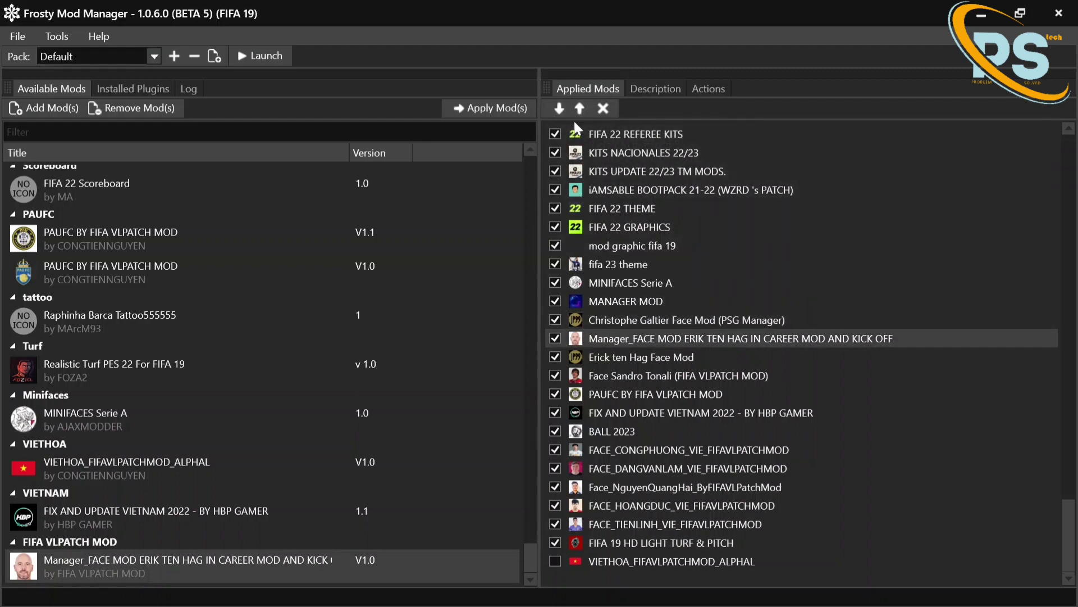
click(577, 111)
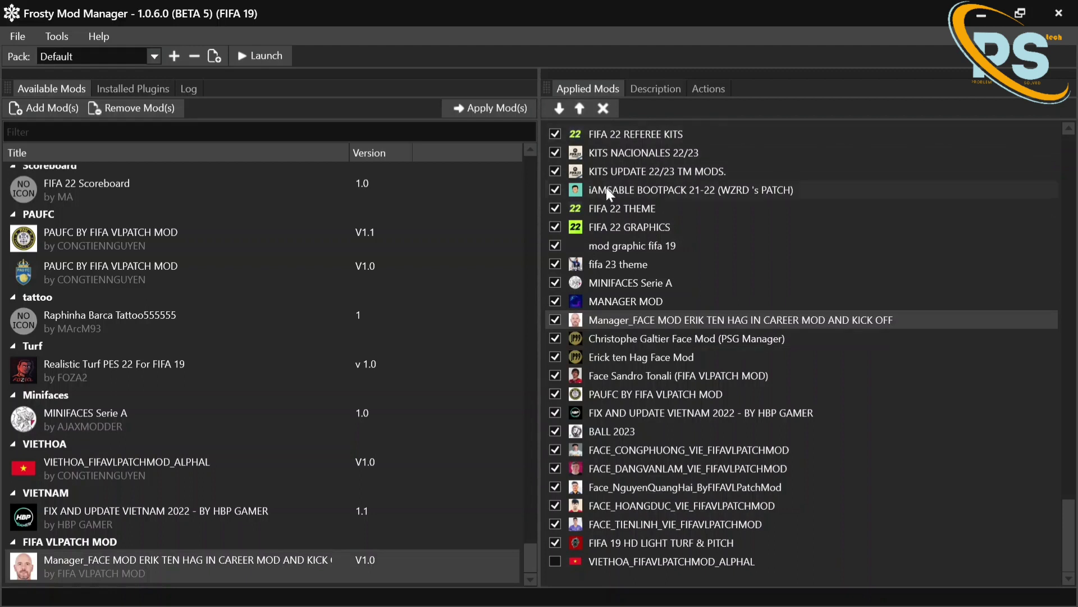
- Remove Erick ten Hag Face Mod from the applied mods and place Christophe Galtier Face Mod (PSG Manager) directly below MANAGER MOD
click(621, 356)
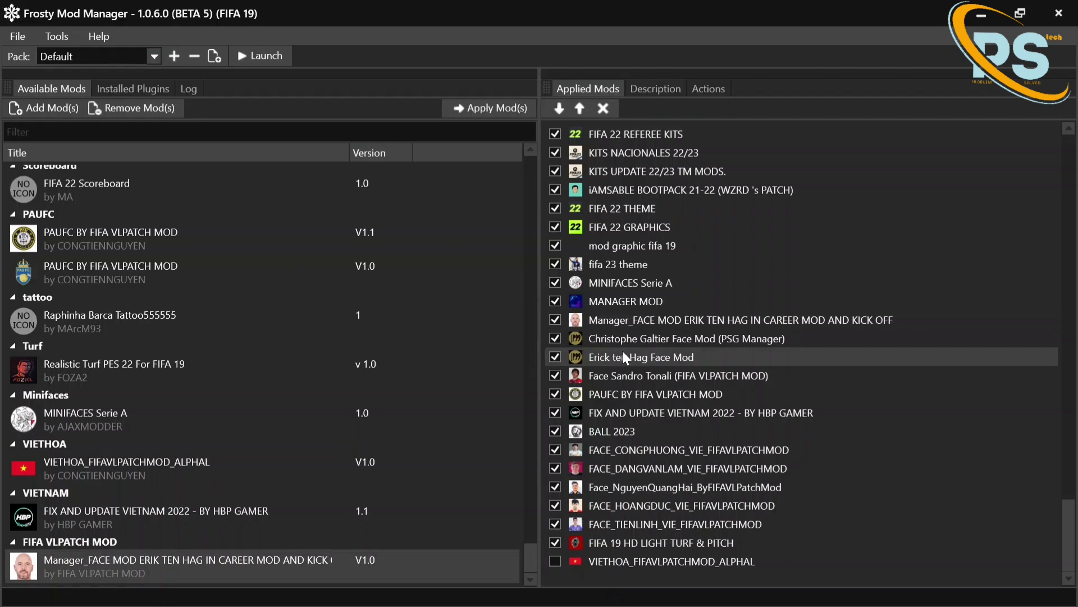
click(604, 111)
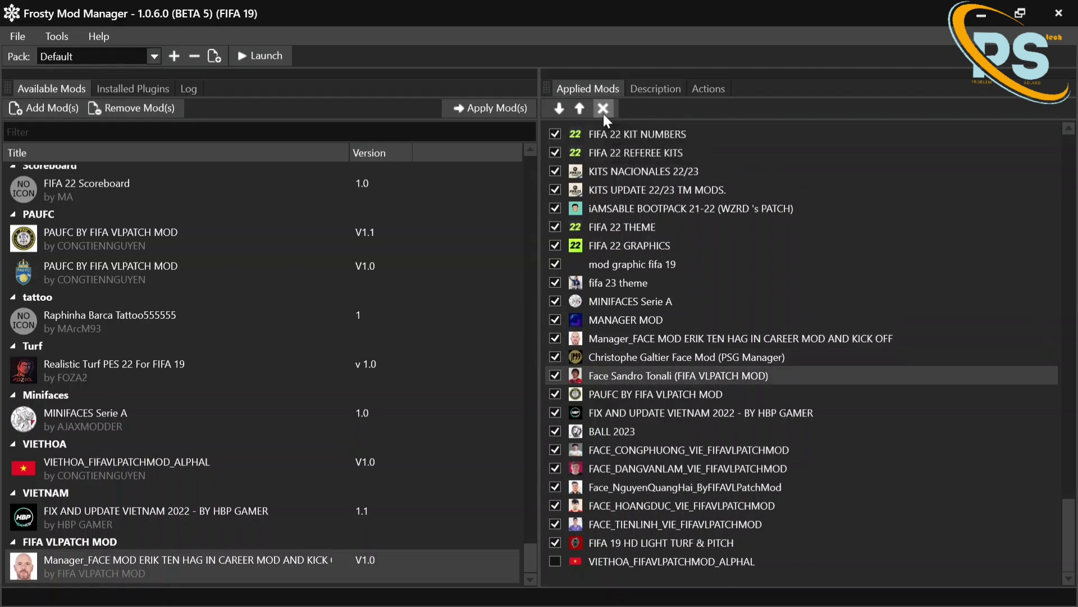
click(643, 359)
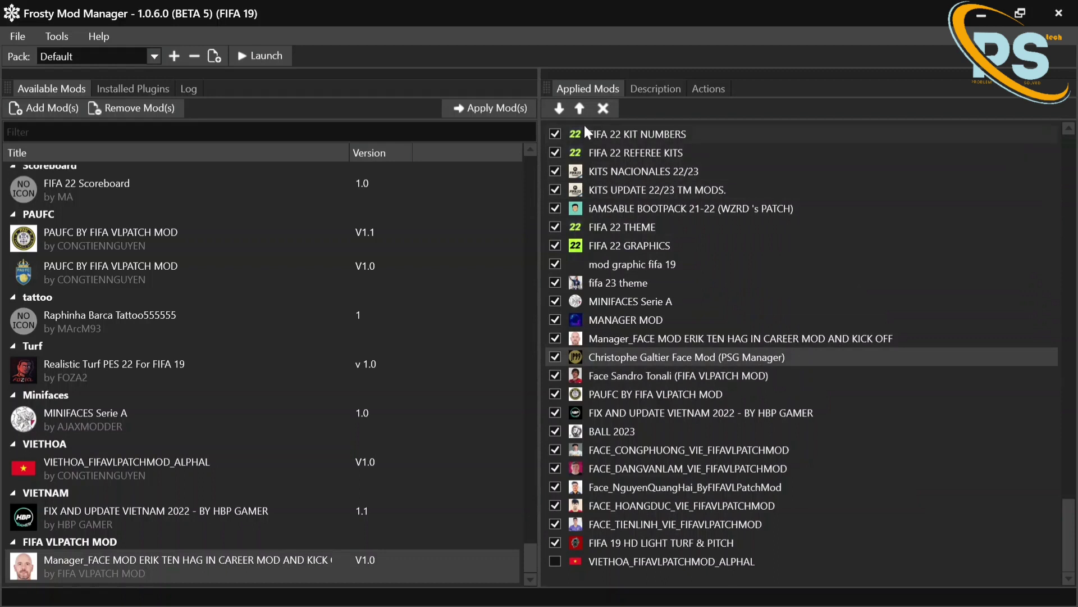
click(581, 107)
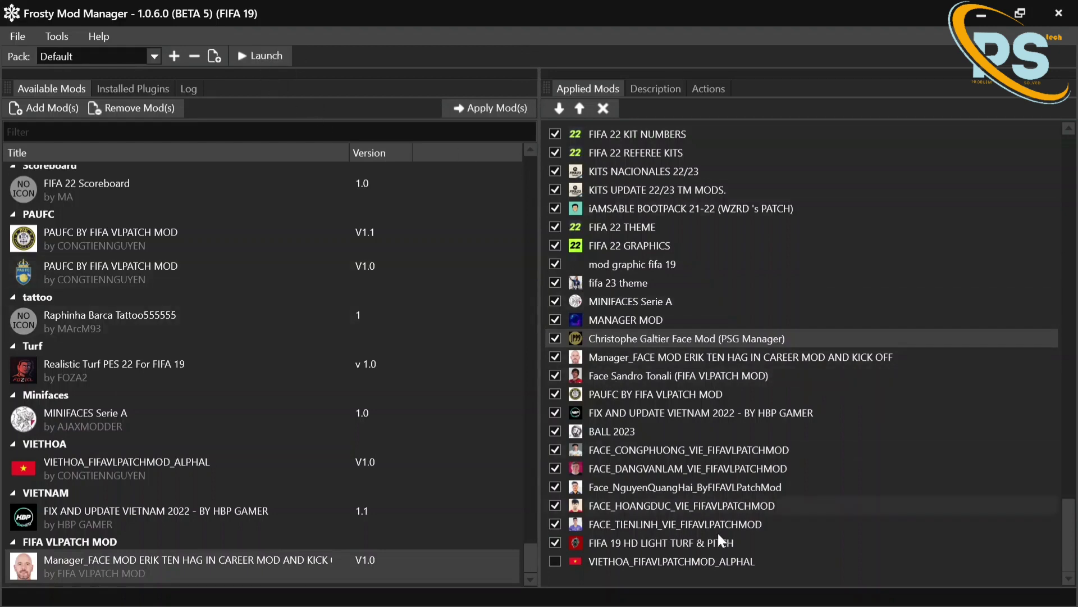
- Add the 32 NATIONAL TEAM FOR WORLD CUP 2022 mod file from New folder on the Desktop to the available mods
scroll(695, 424, up, 20)
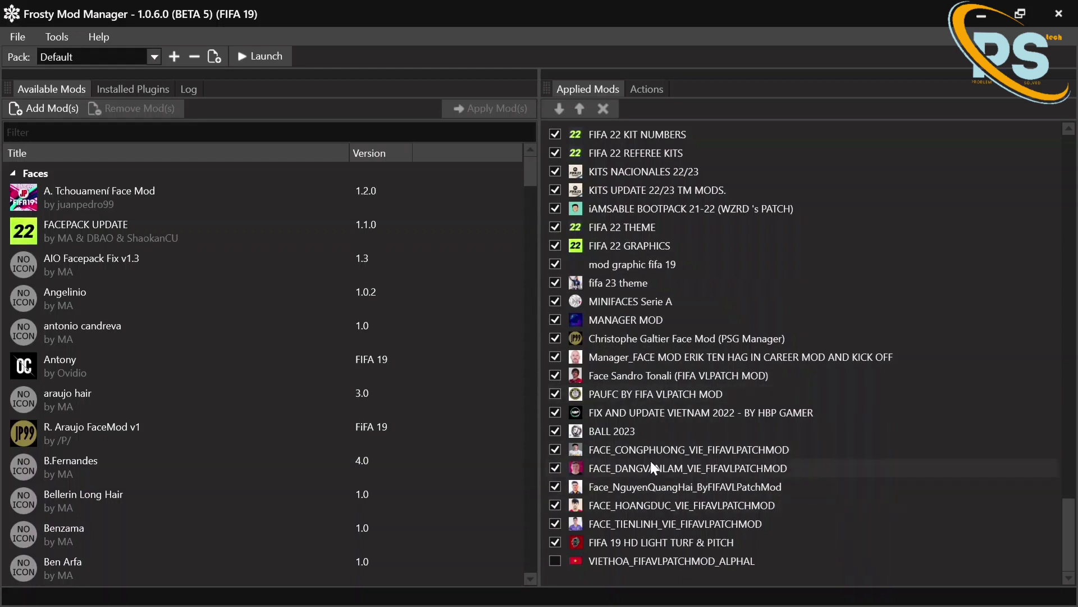
click(48, 109)
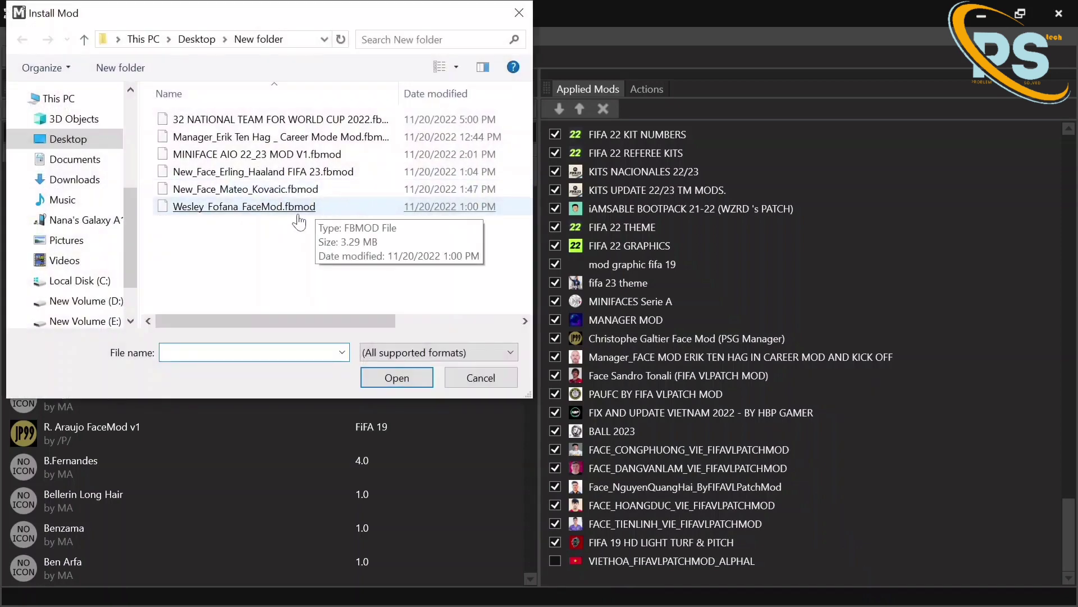
double_click(289, 120)
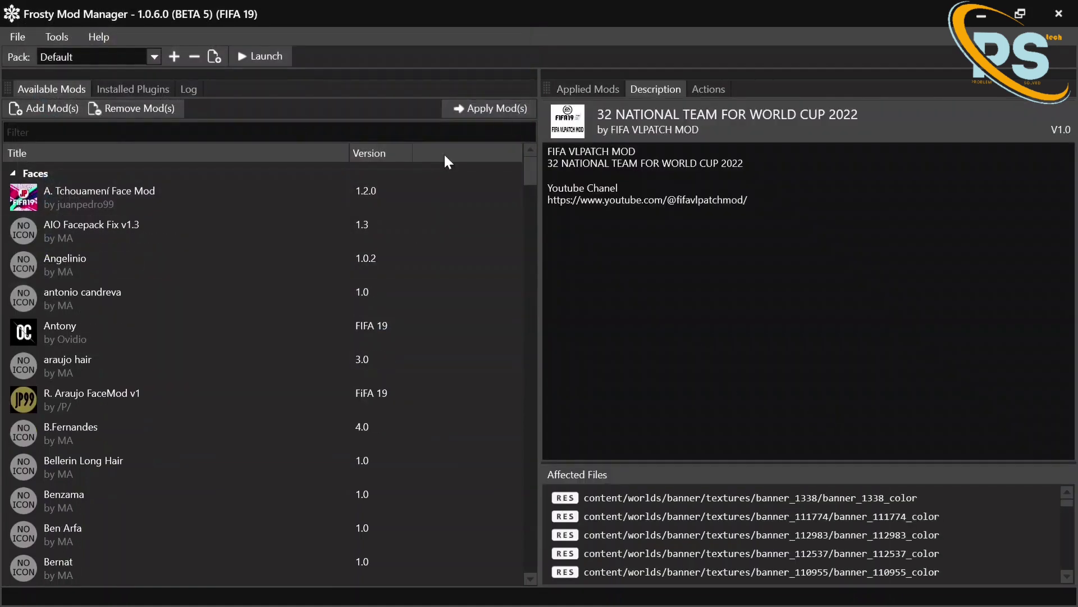
- Apply the 32 NATIONAL TEAM FOR WORLD CUP 2022 mod to the Default pack and launch the game with the applied mods
scroll(163, 224, down, 5)
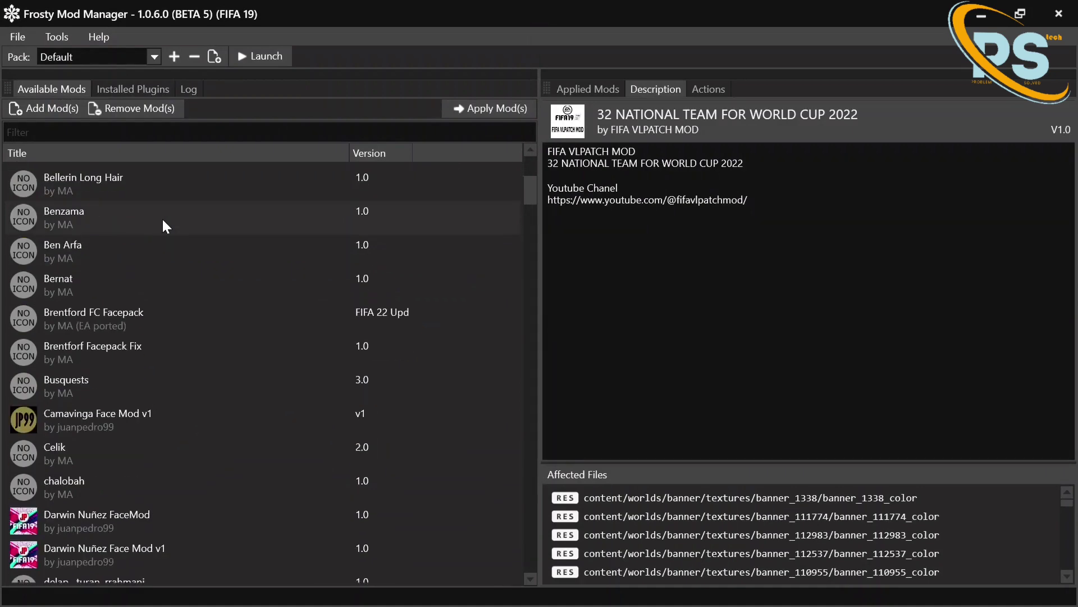
scroll(163, 221, down, 15)
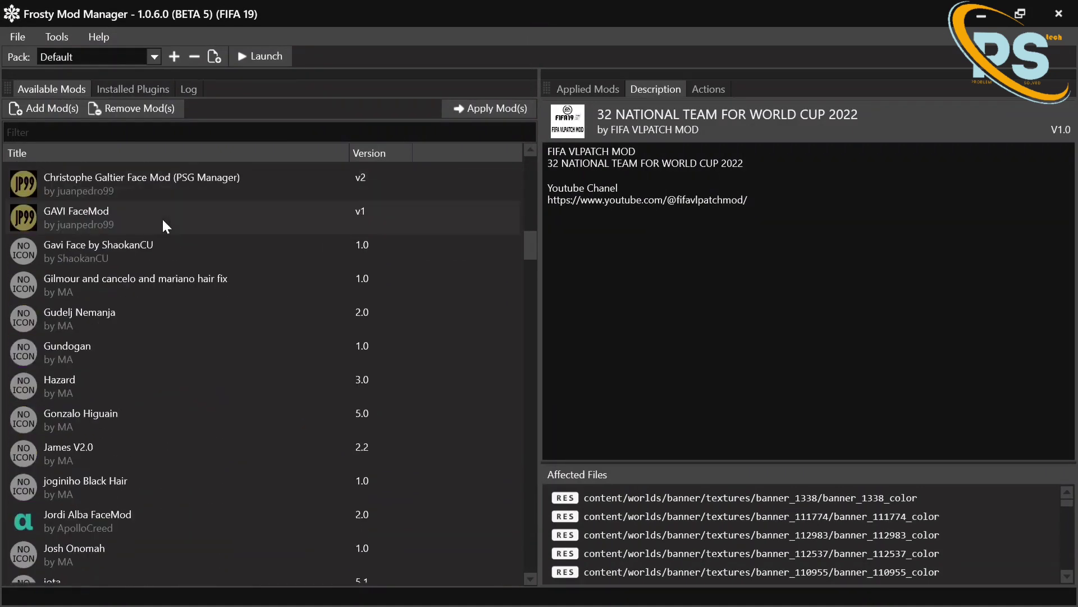
scroll(162, 222, down, 4)
scroll(163, 220, down, 4)
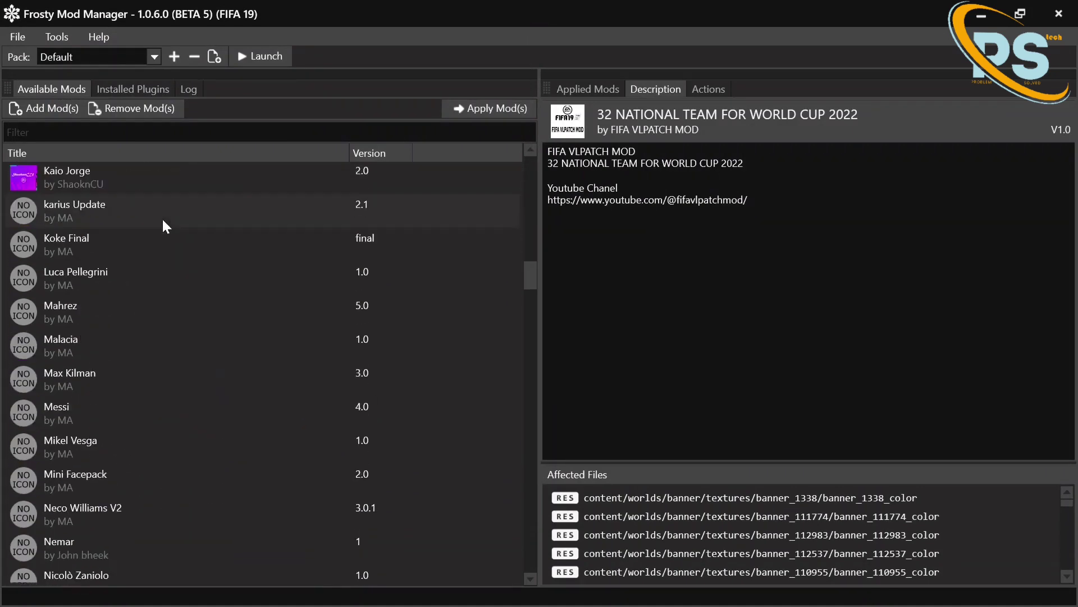
scroll(164, 221, down, 6)
scroll(165, 224, down, 13)
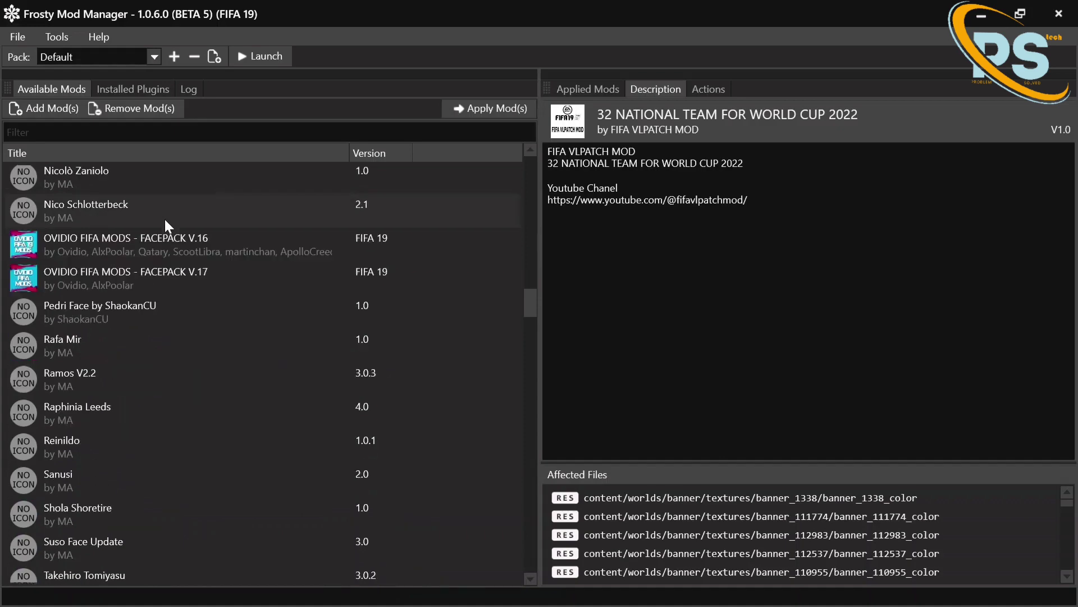
scroll(164, 217, down, 3)
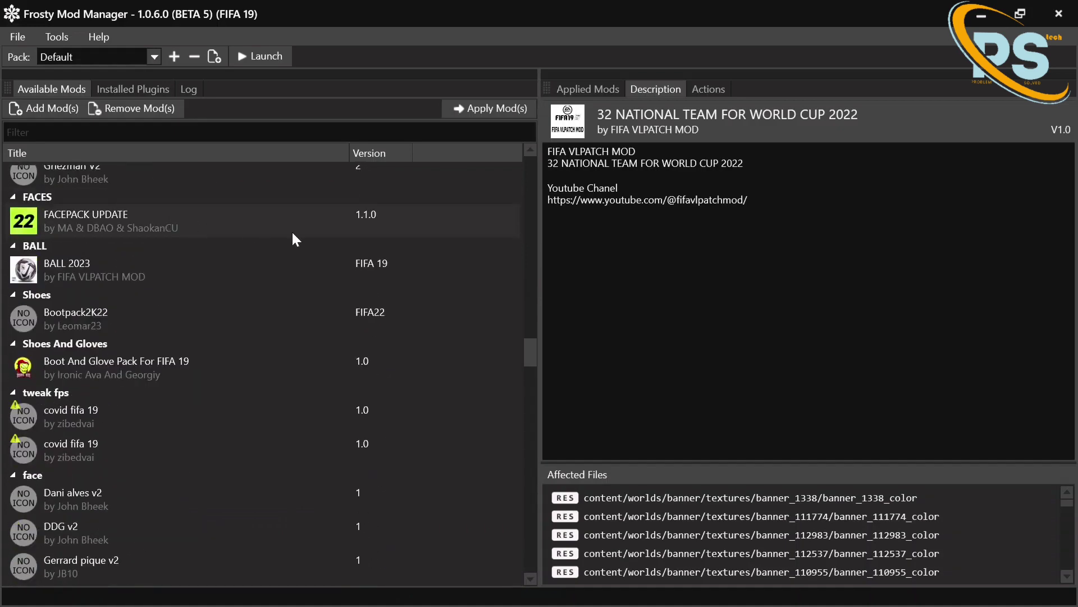
scroll(291, 233, down, 15)
scroll(293, 233, down, 20)
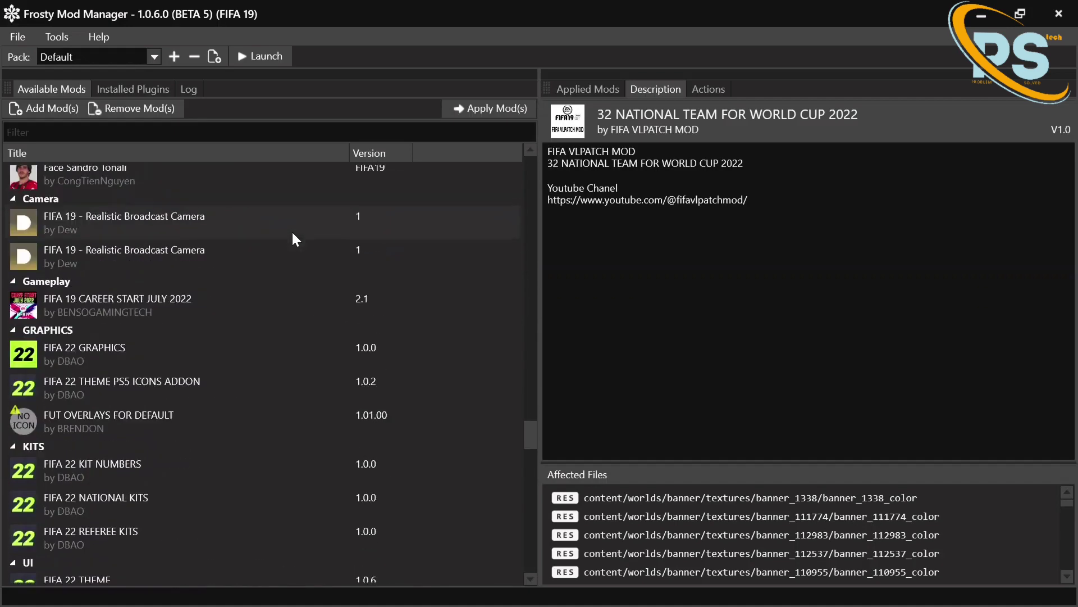
scroll(291, 231, down, 5)
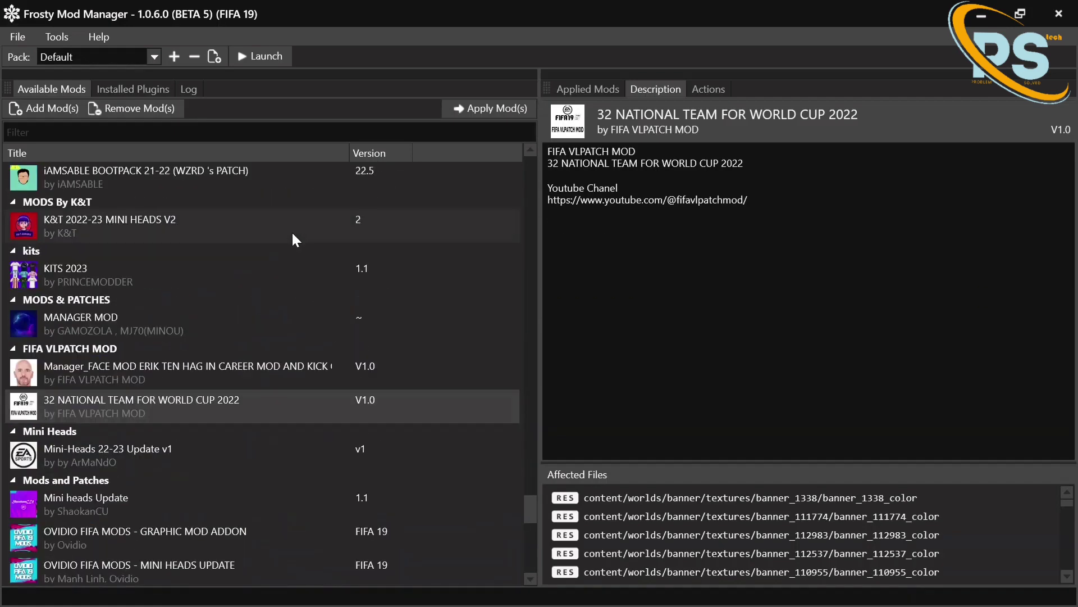
double_click(212, 413)
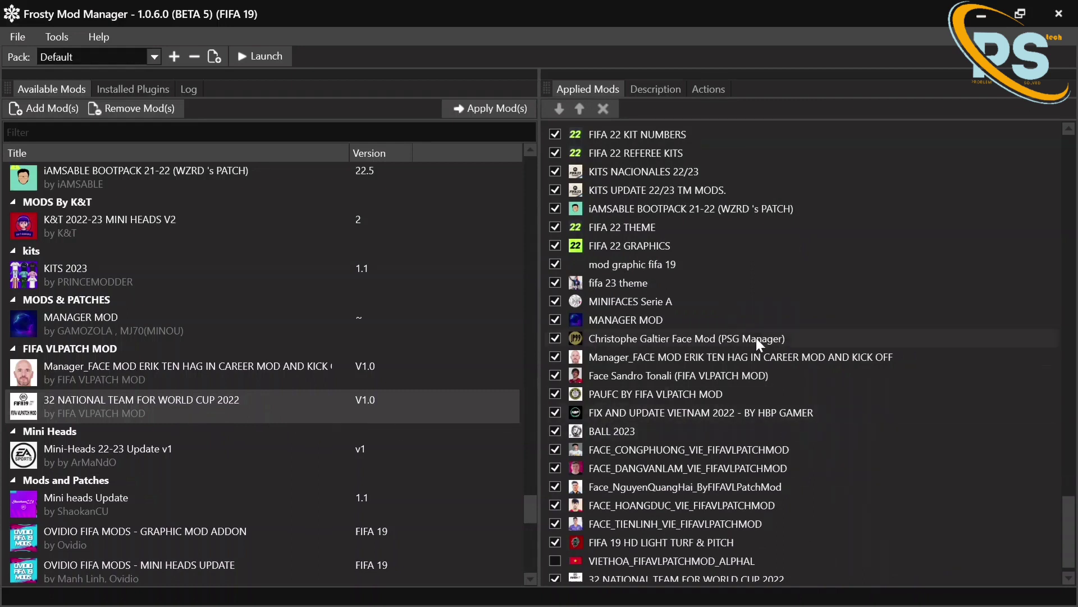
scroll(730, 390, down, 1)
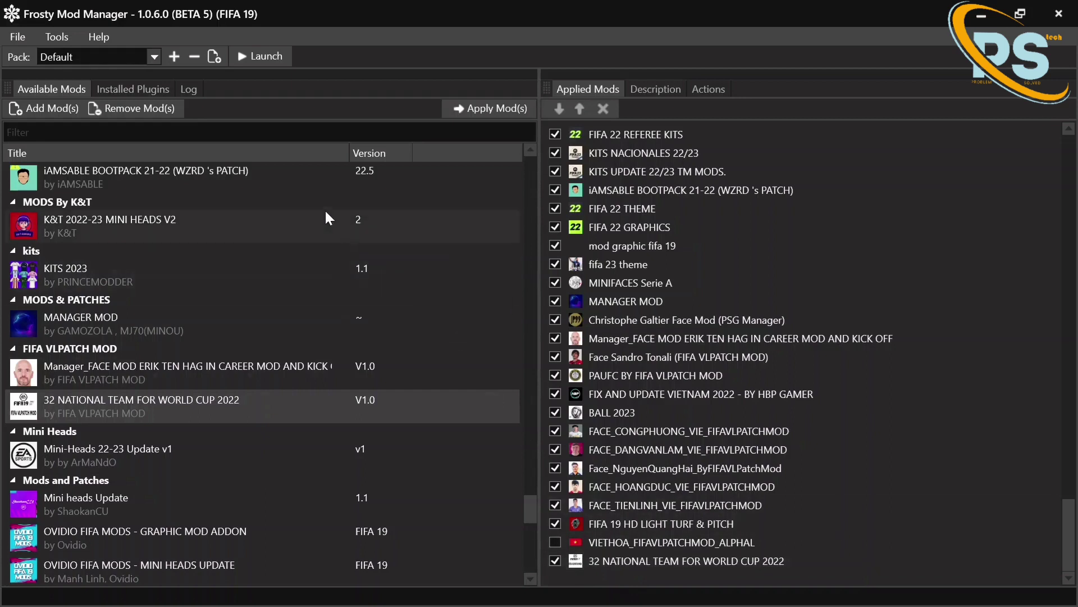
click(277, 52)
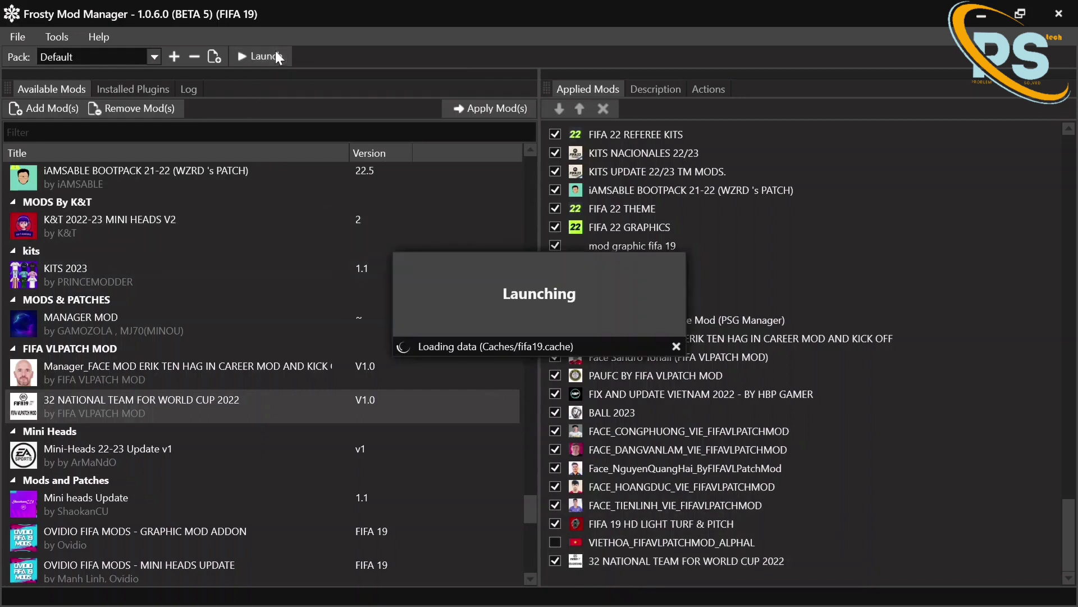